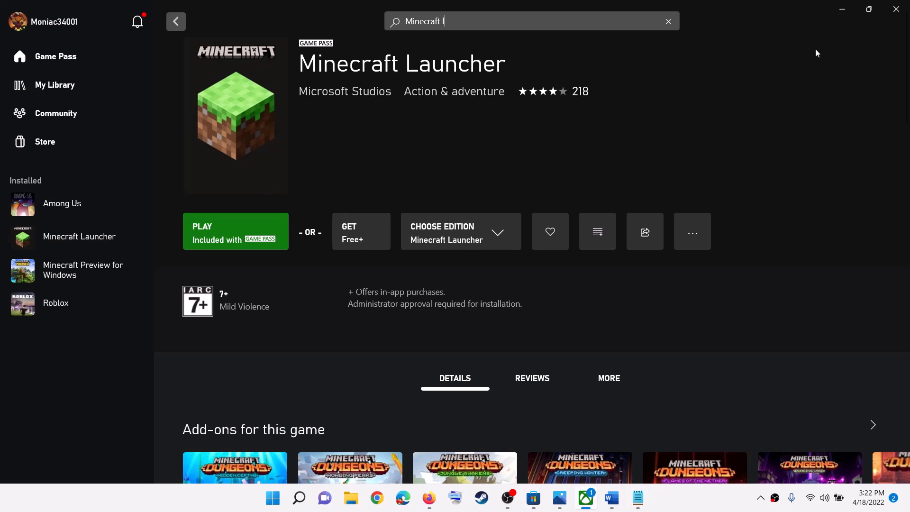
Switch to the Word document and highlight the error code 0x800704cf in its heading, then minimize the document.
click(842, 10)
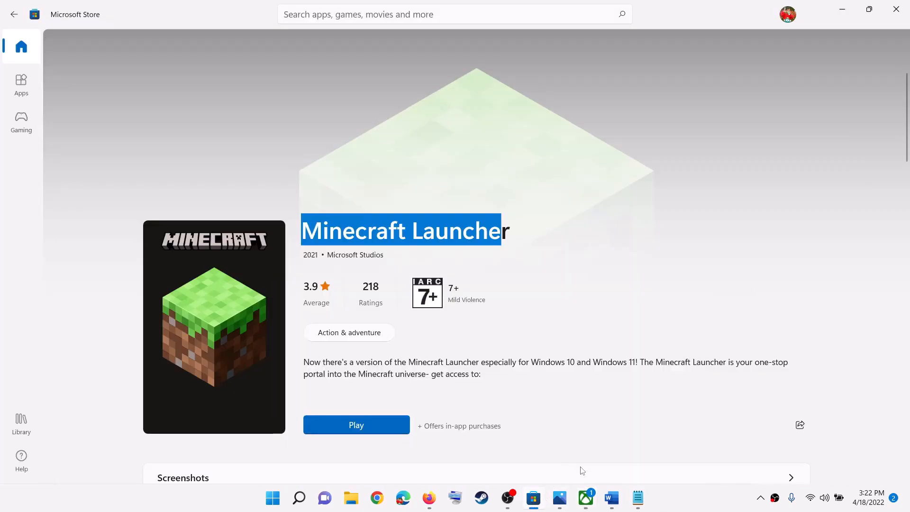
click(611, 502)
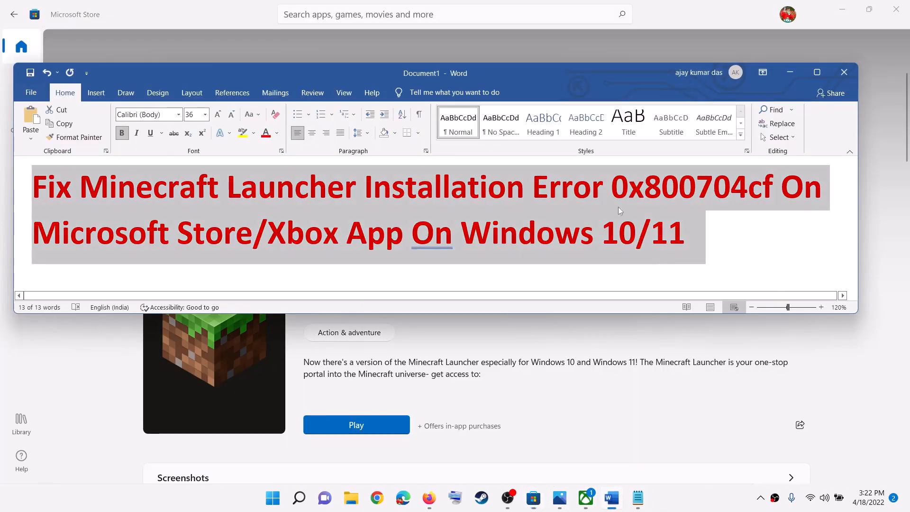
click(644, 201)
drag(611, 192, 775, 190)
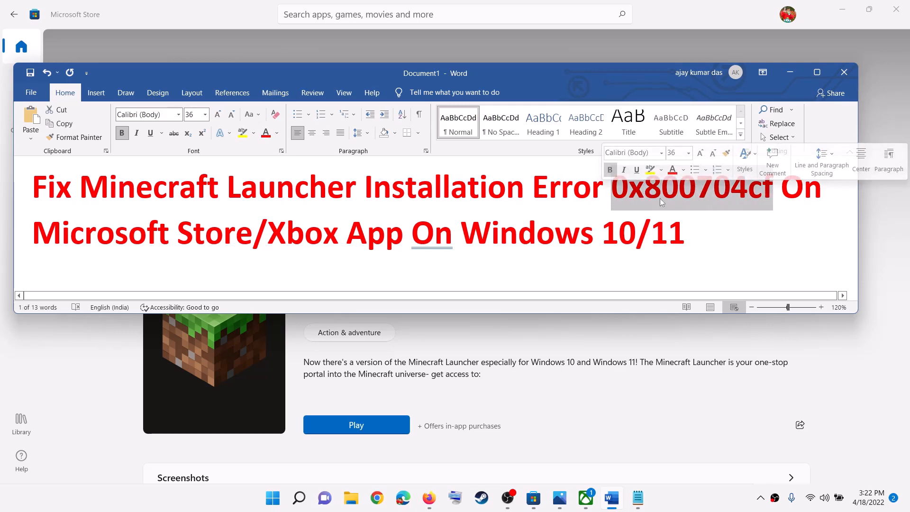
click(790, 71)
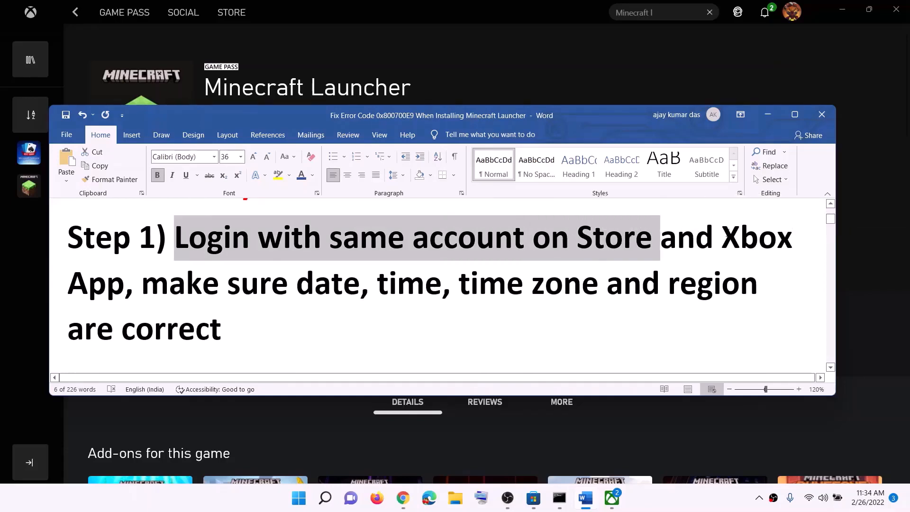
Switch to the Microsoft Store and sign out of the current account.
click(768, 115)
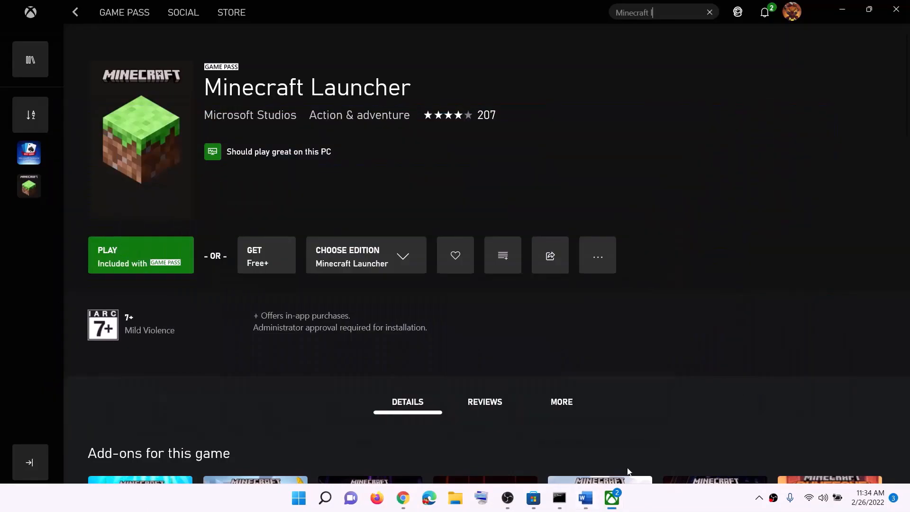
click(533, 498)
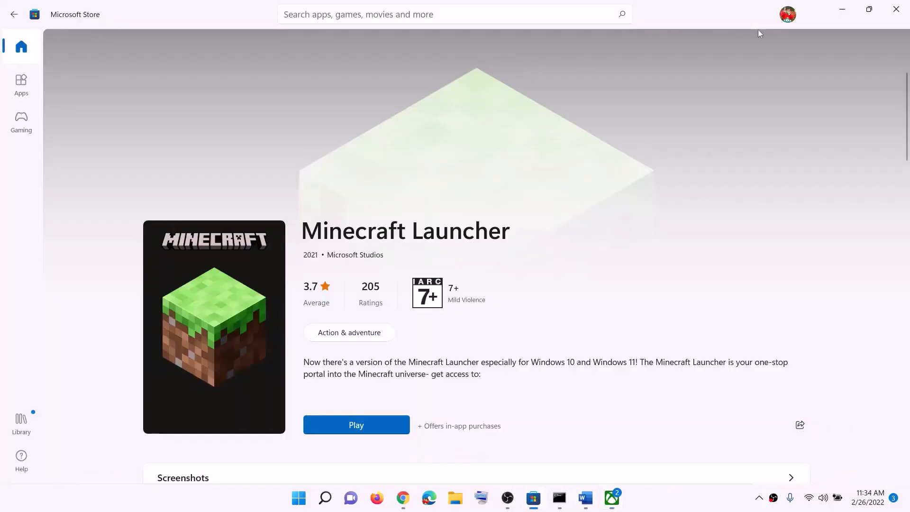
click(788, 14)
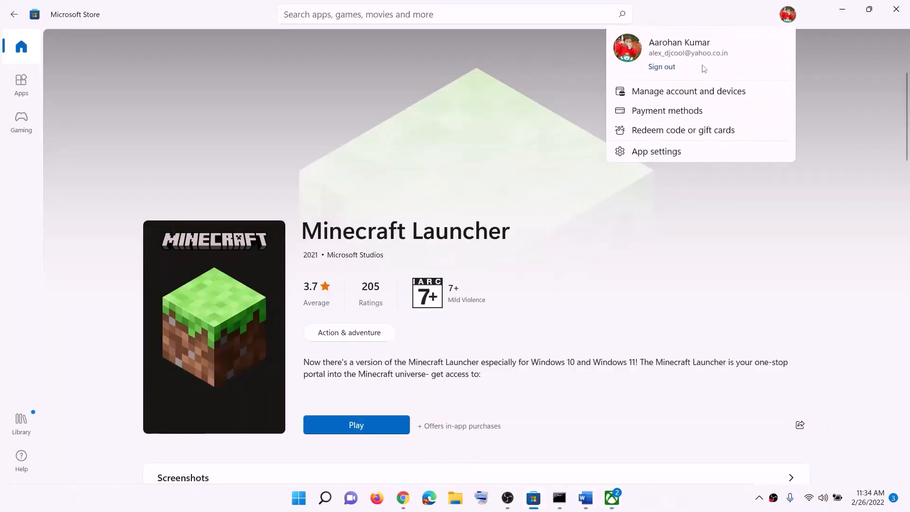
click(674, 68)
Sign back in to the Microsoft Store with the first listed Microsoft account and enter the account PIN.
click(666, 37)
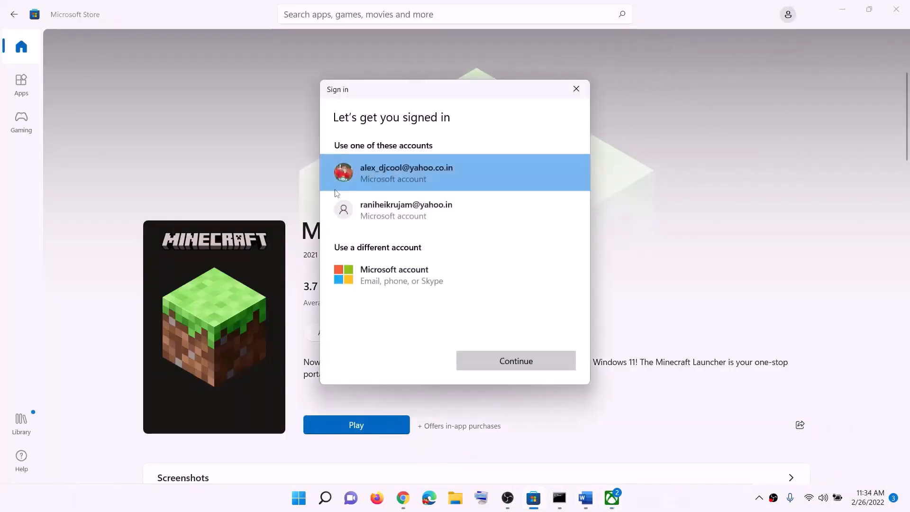
click(382, 175)
click(516, 361)
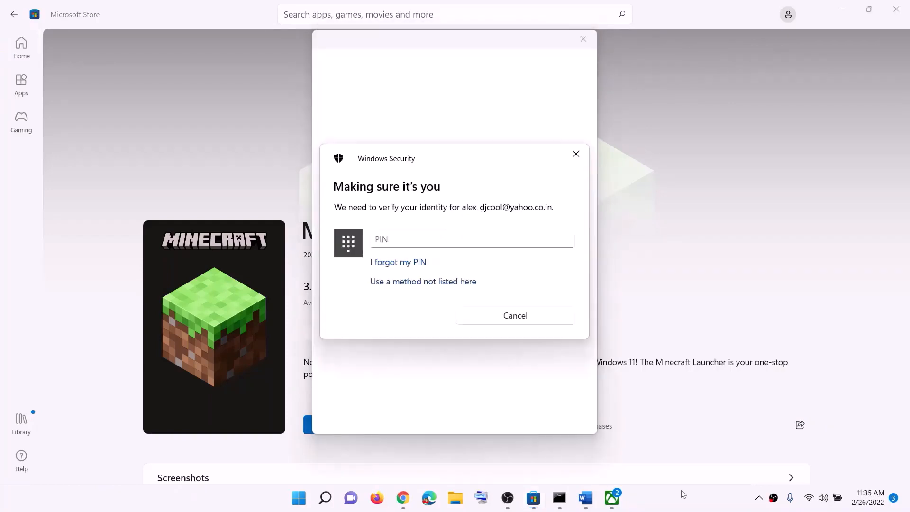
click(407, 241)
text(****)
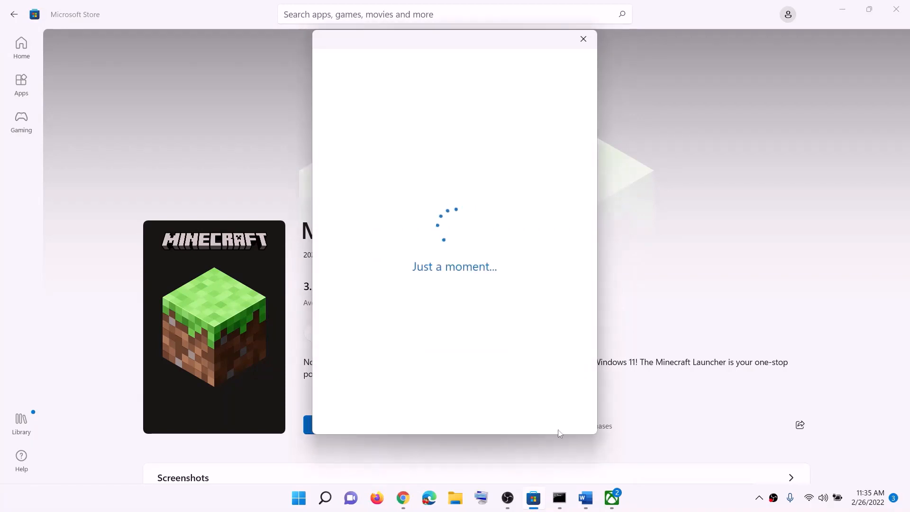
Switch to the Xbox app, sign out of the profile and sign back in.
click(613, 498)
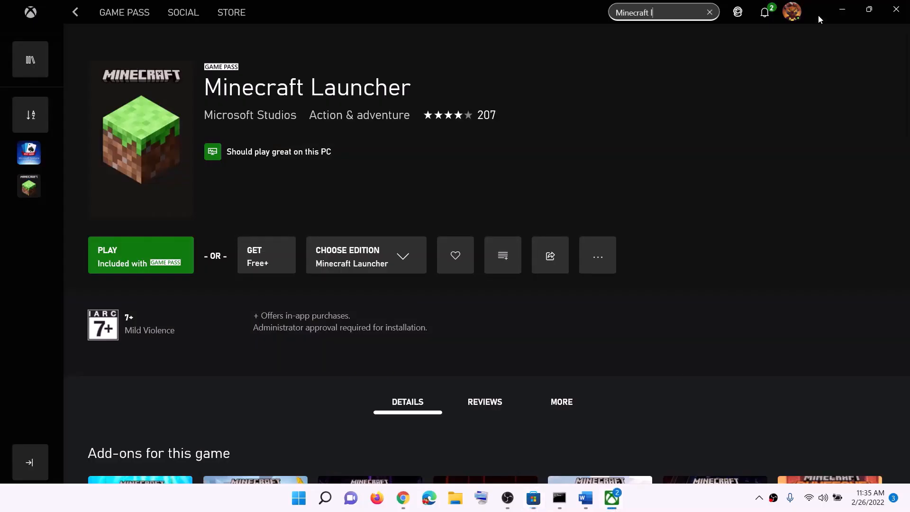
click(795, 15)
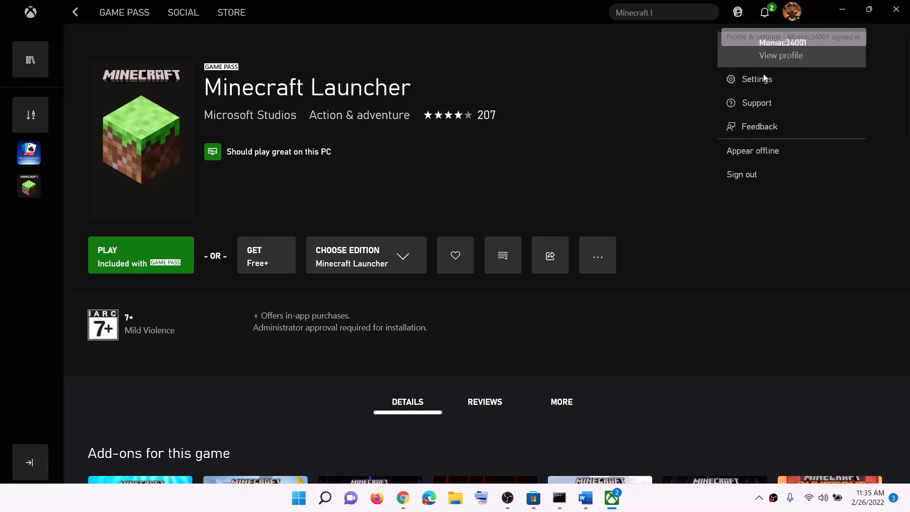
click(761, 176)
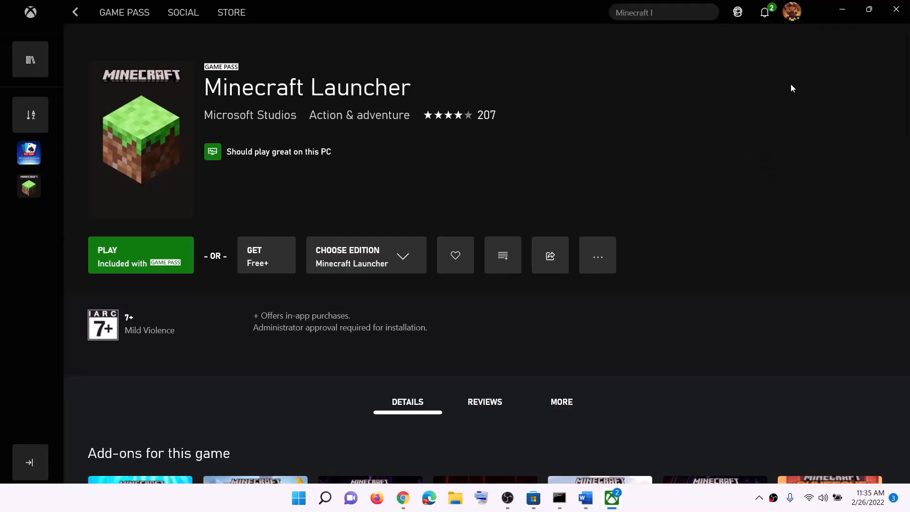
click(793, 16)
click(748, 116)
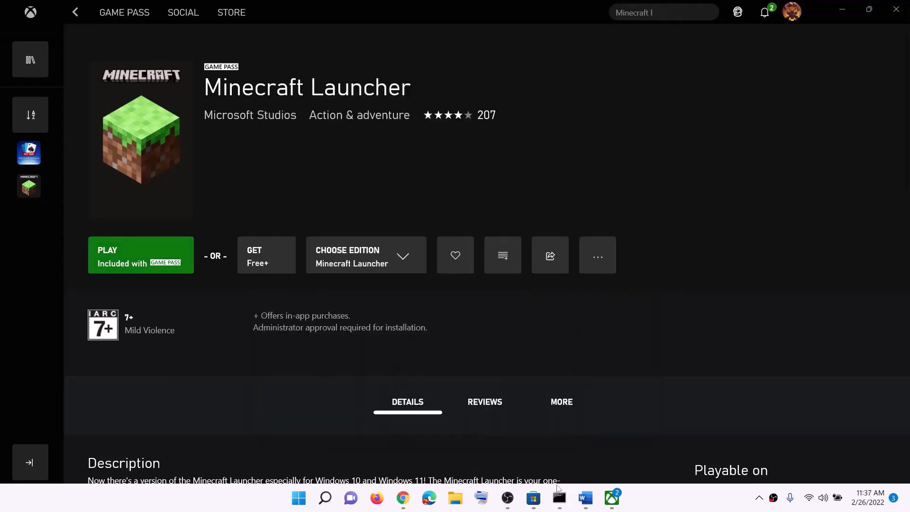
Highlight the Step 1 instruction about date, time, time zone and region in the Word notes, then minimize them.
click(585, 498)
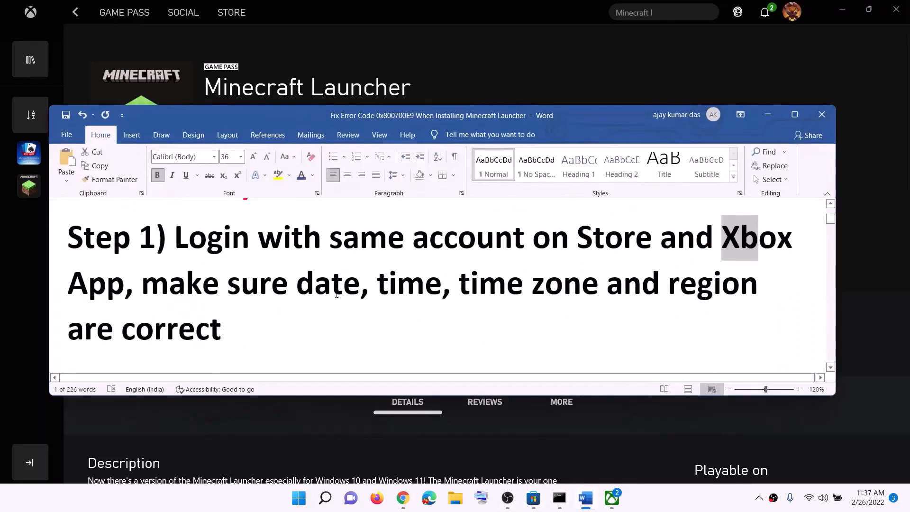
drag(197, 291, 222, 329)
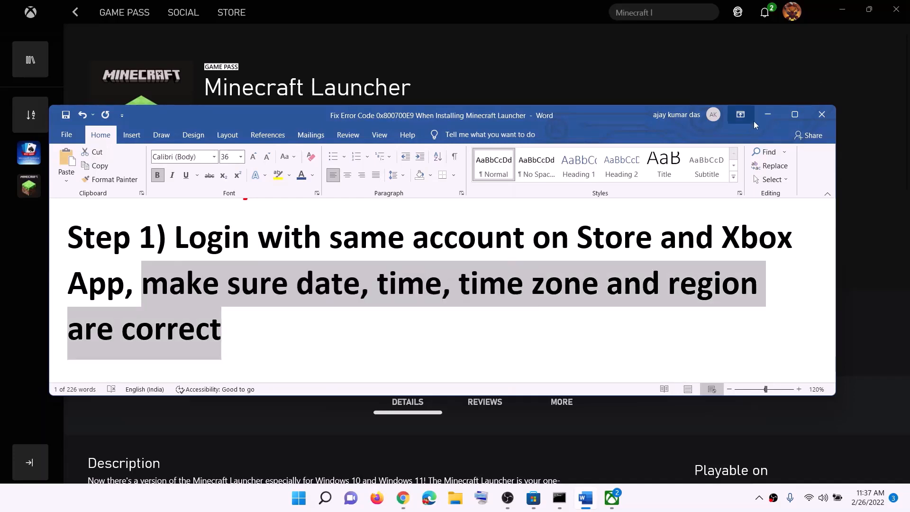
click(768, 115)
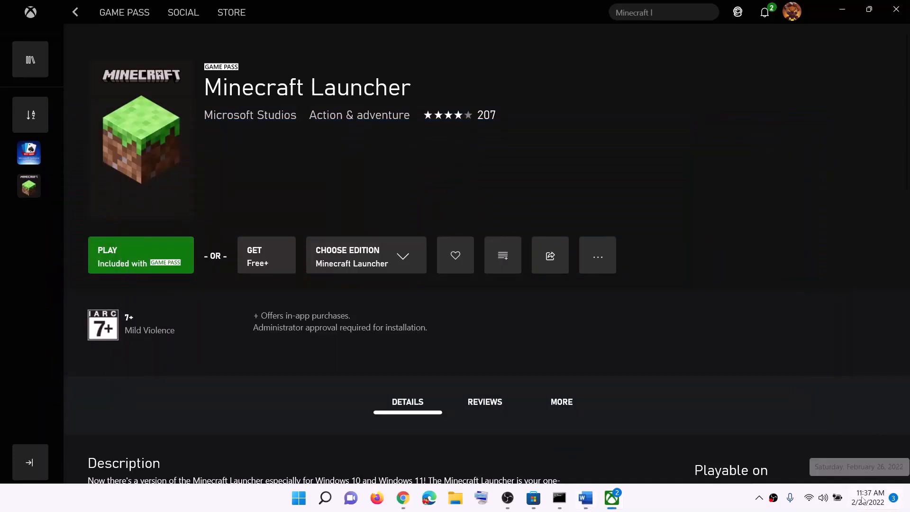
In the Windows date and time settings, select the time zone (UTC+05:30) Chennai, Kolkata, Mumbai, New Delhi and synchronize the clock.
right_click(869, 494)
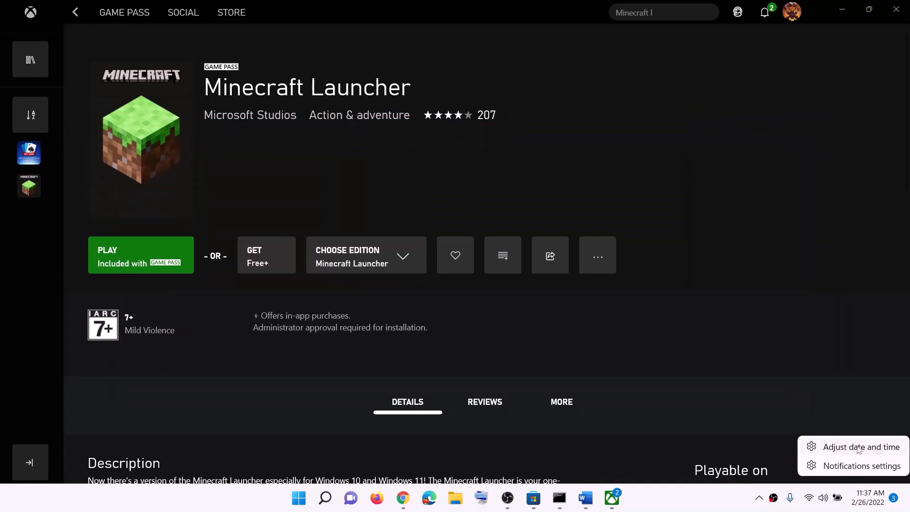
click(859, 448)
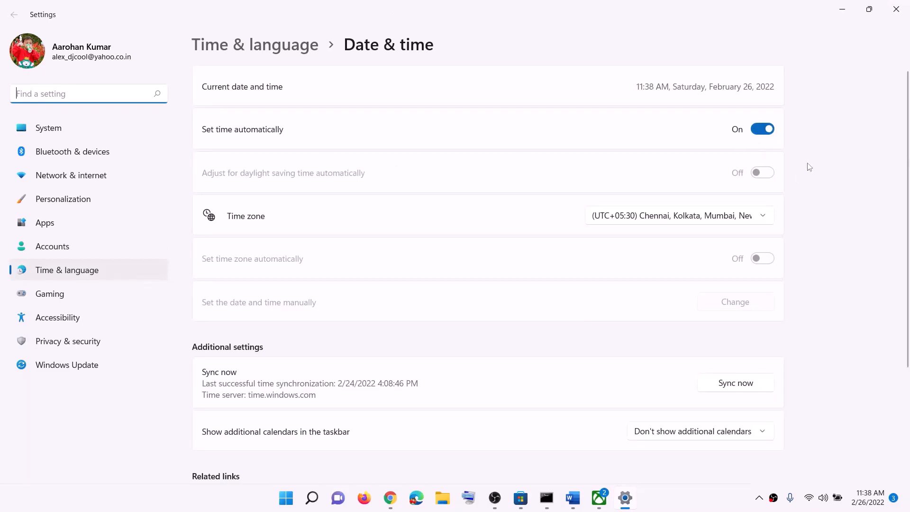
click(674, 224)
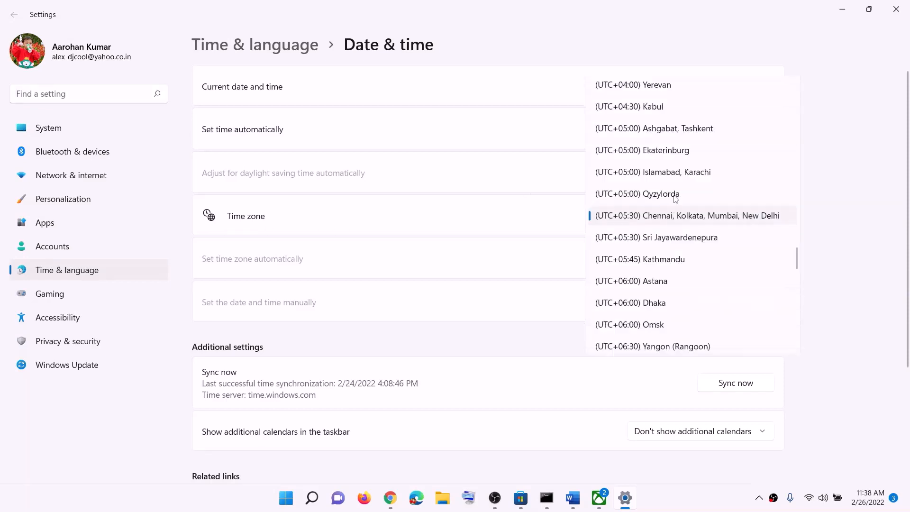
click(688, 220)
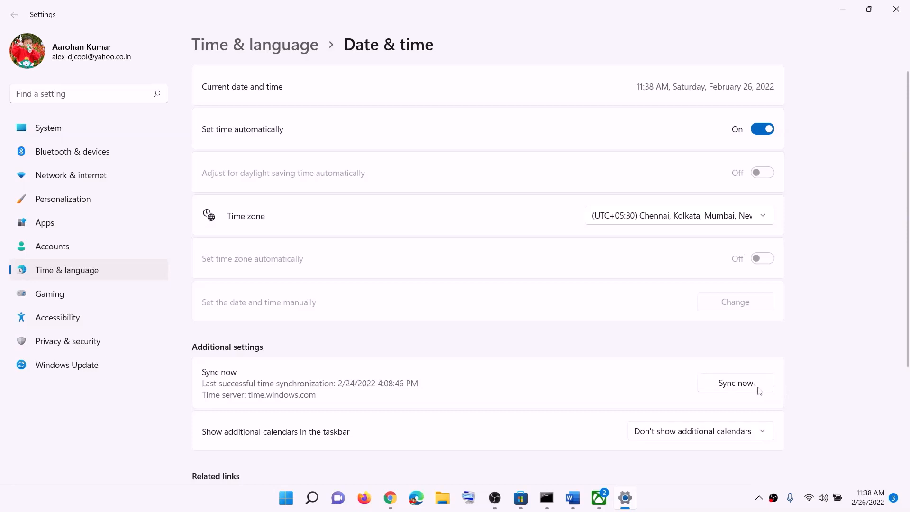
click(746, 391)
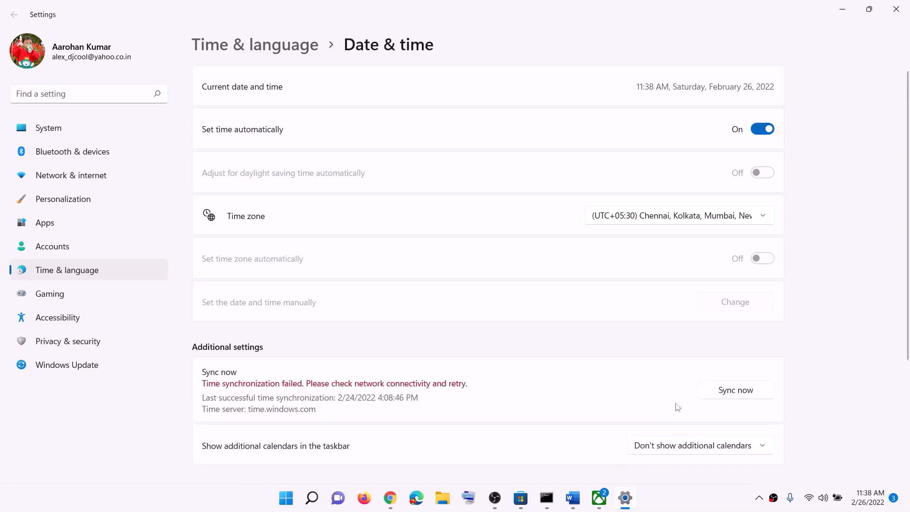
click(743, 392)
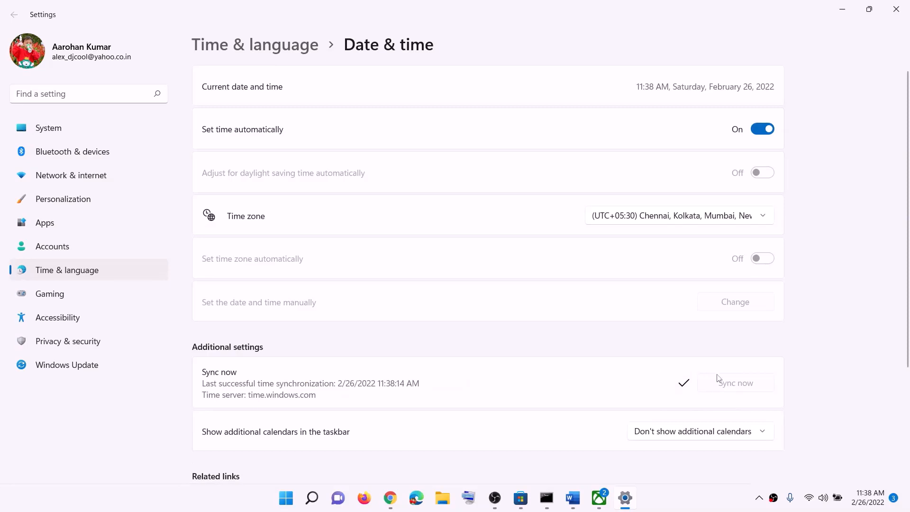
Check the country or region setting under Language & region, then close Settings.
click(89, 271)
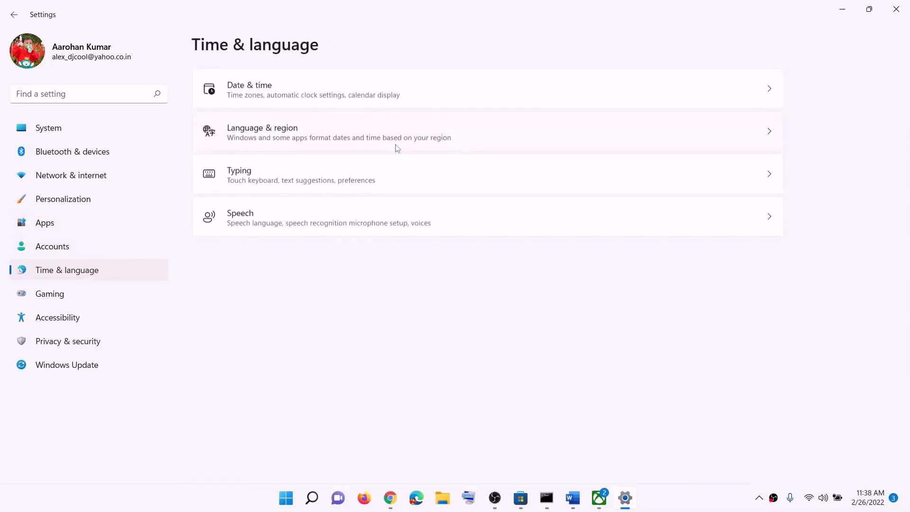
click(261, 143)
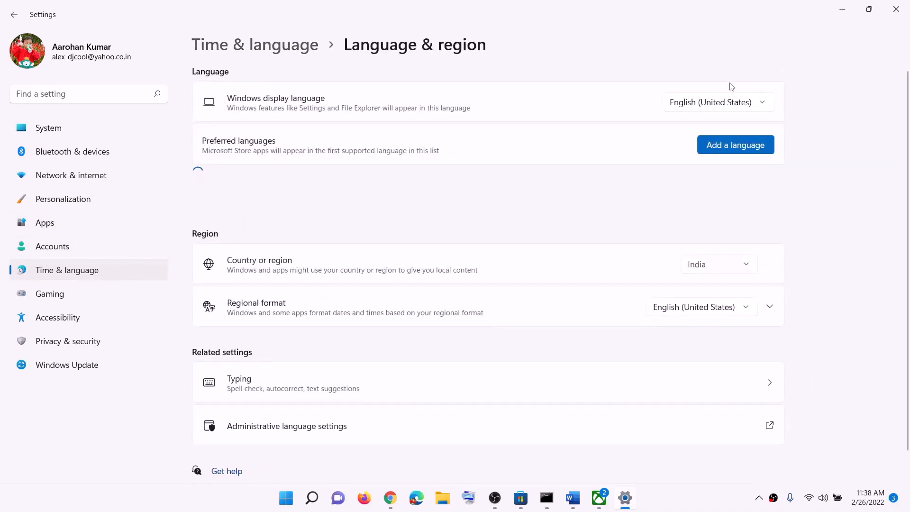
click(742, 259)
click(854, 251)
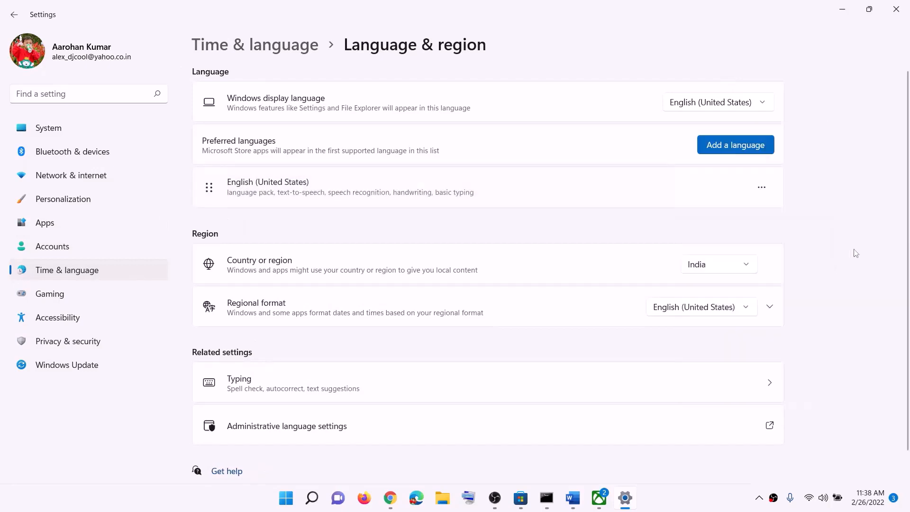
click(900, 11)
Highlight the Step 2 text in the Word notes, then view the Minecraft Launcher pages in Microsoft Store and the Xbox app.
click(579, 506)
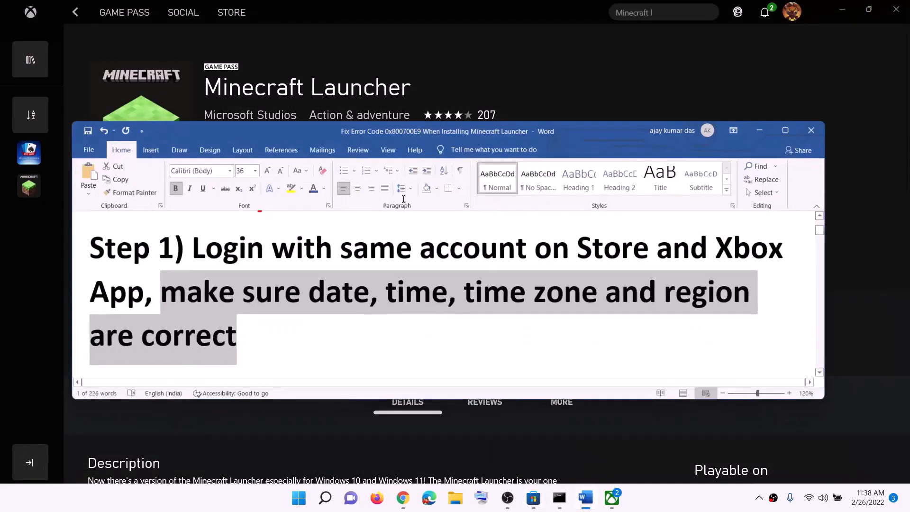
scroll(395, 297, down, 5)
scroll(395, 298, down, 2)
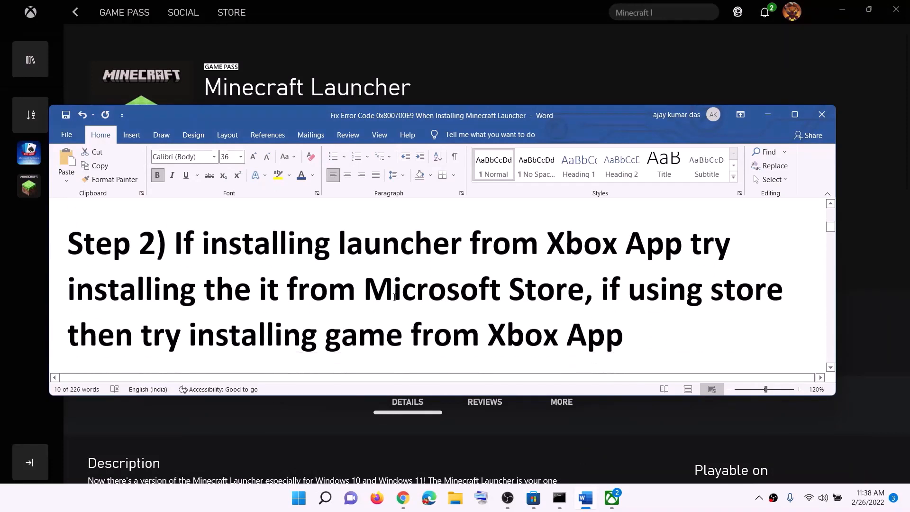
drag(382, 233, 646, 232)
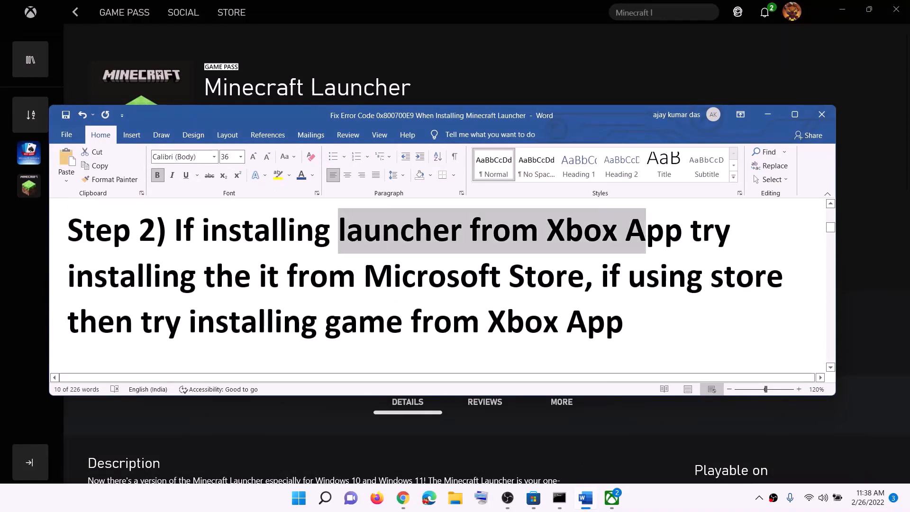
click(533, 497)
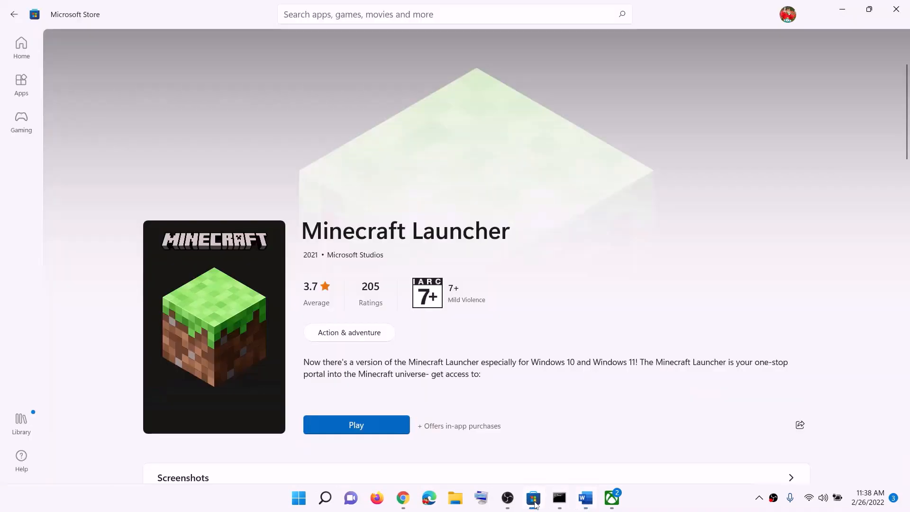
click(612, 499)
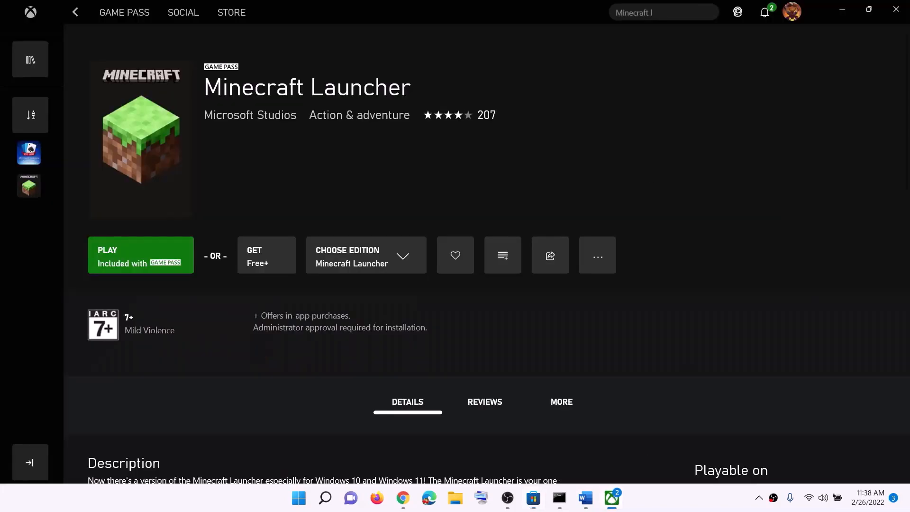
Search Windows for the Xbox app with the term "xbox".
click(305, 500)
text(xbo)
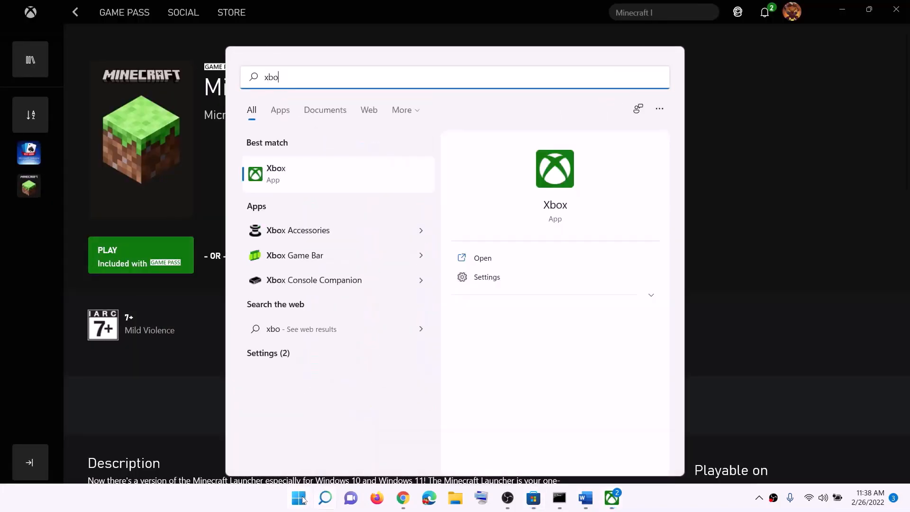
text(x)
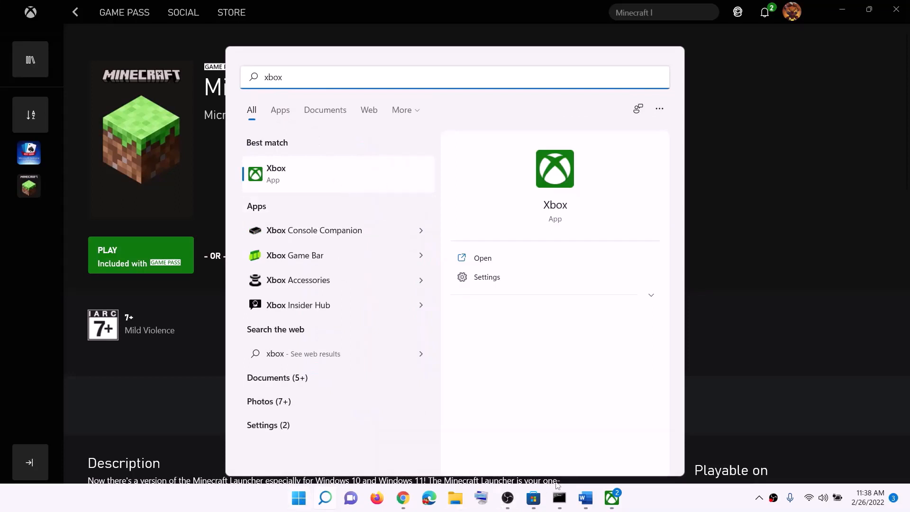
Switch to the Microsoft Store and search it for "xbox".
click(533, 504)
click(327, 16)
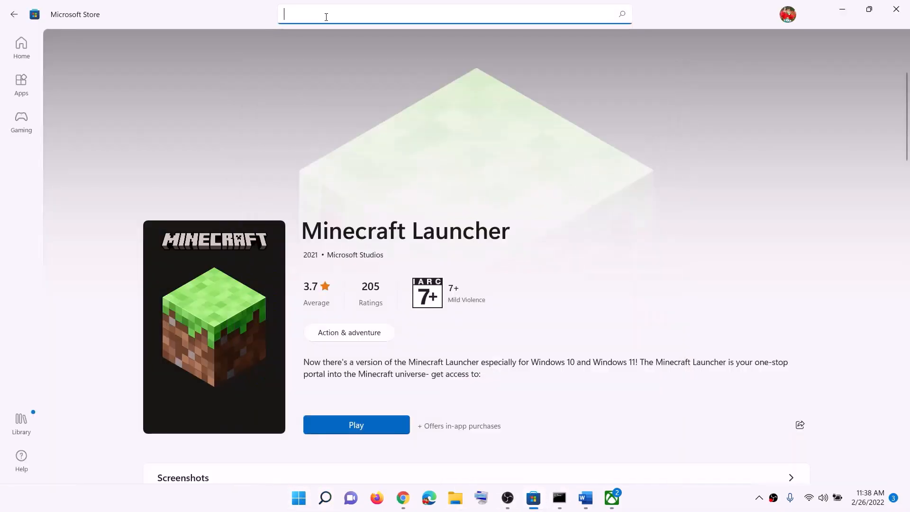
text(xbox)
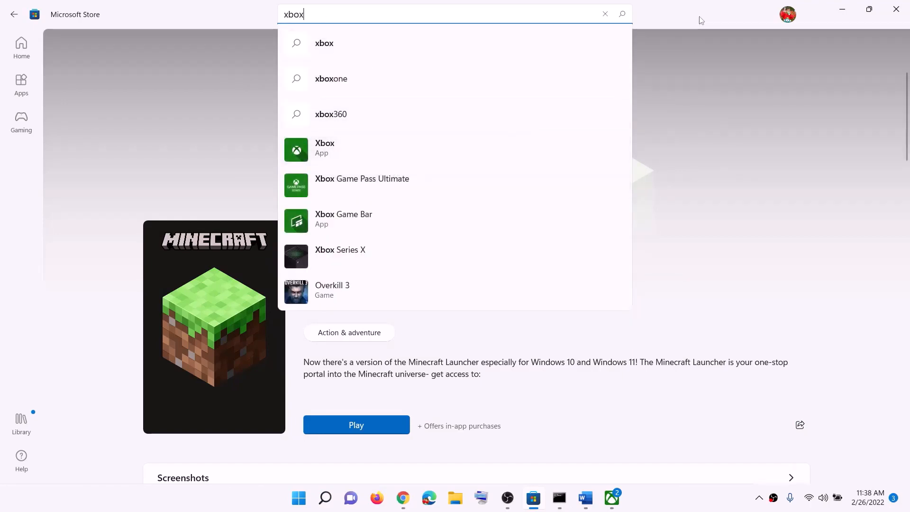
Switch to the Xbox app and highlight the Minecraft Launcher title on its game page.
click(613, 498)
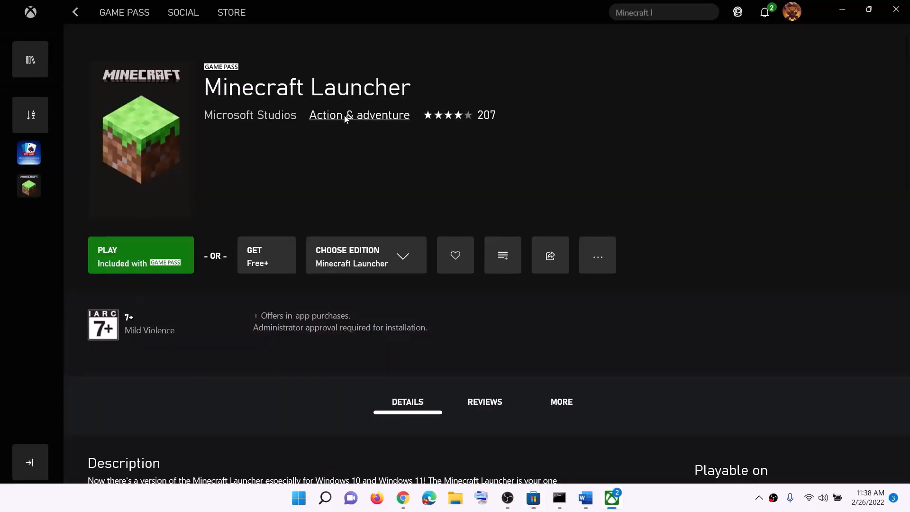
drag(201, 92, 411, 91)
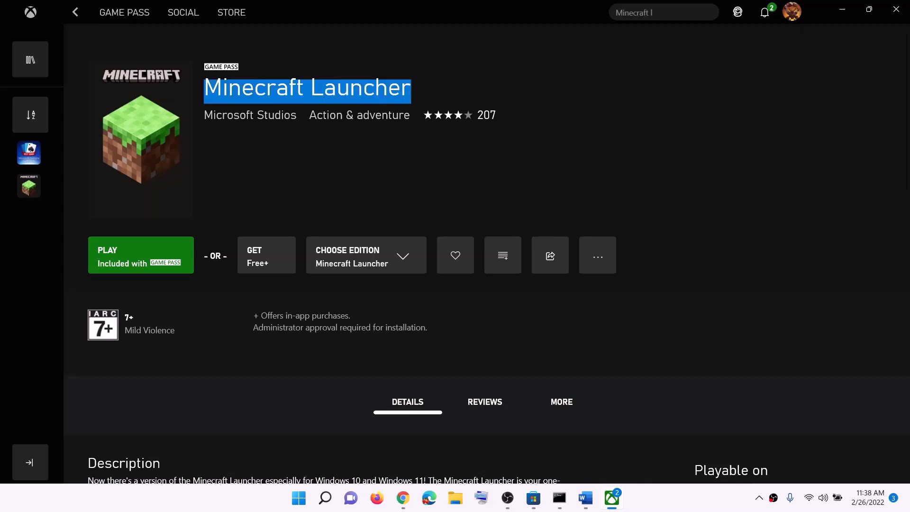
click(216, 95)
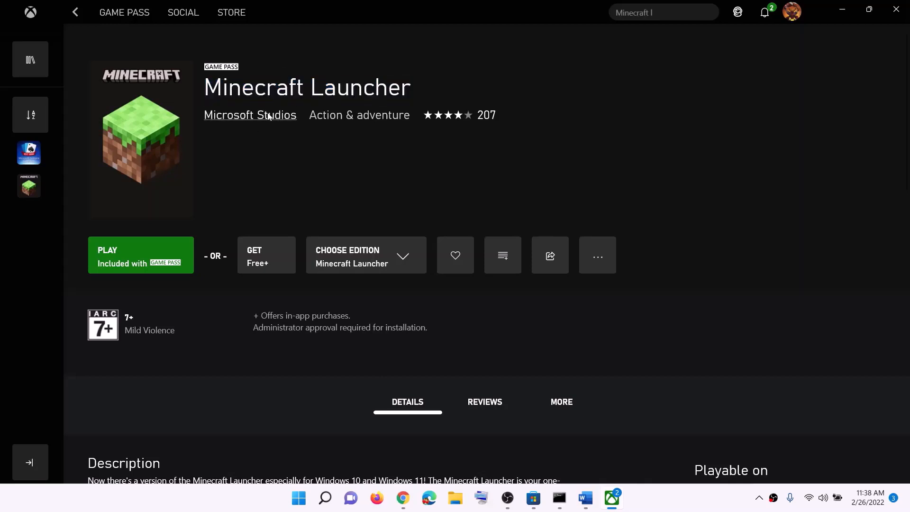
drag(212, 91, 411, 91)
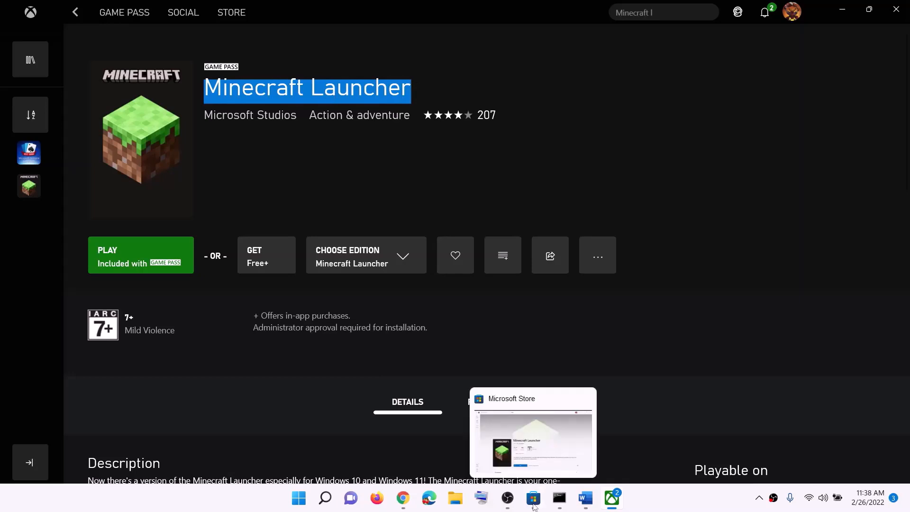
Return to the Microsoft Store, clear the search text, and review the updates and apps in the Library before minimizing the store.
click(534, 499)
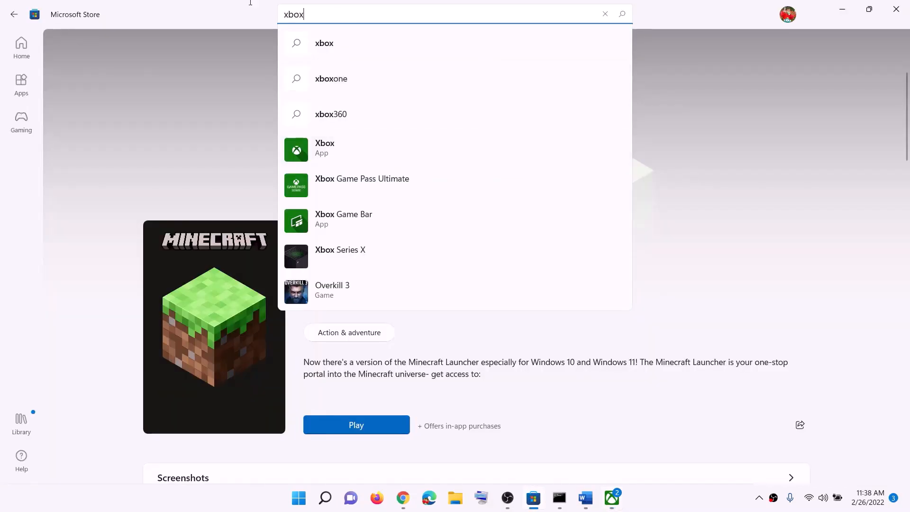
key(BackSpace)
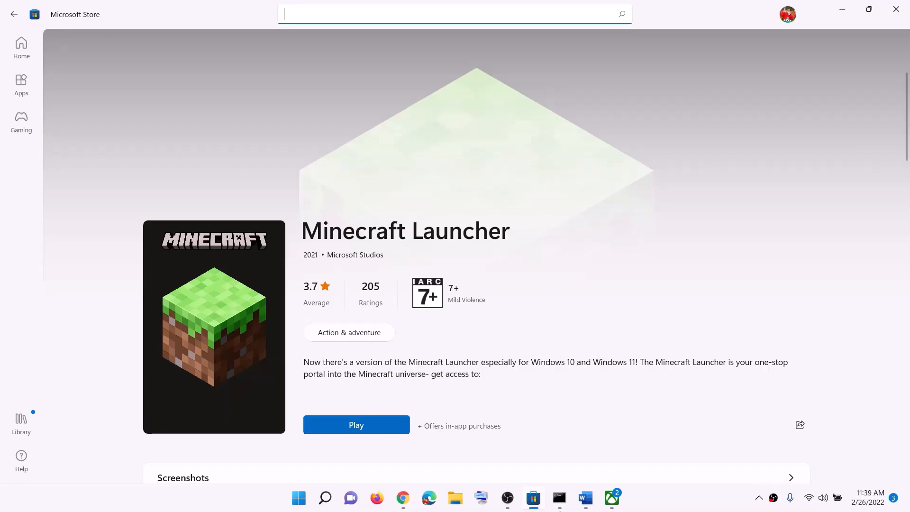
click(588, 508)
click(587, 506)
click(21, 431)
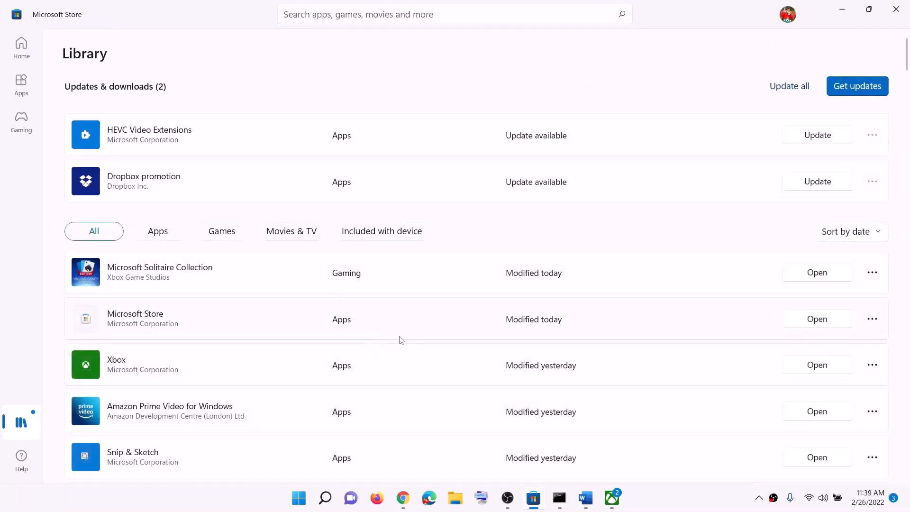
scroll(401, 339, down, 3)
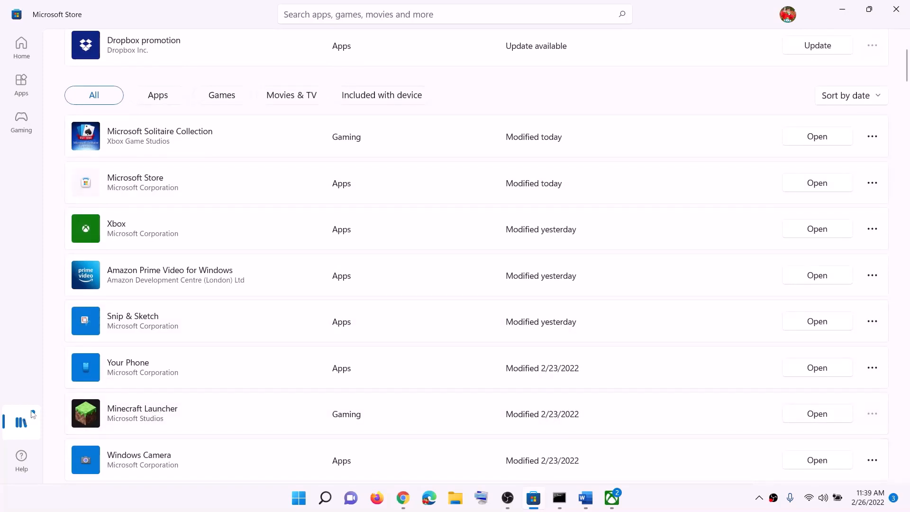
click(843, 8)
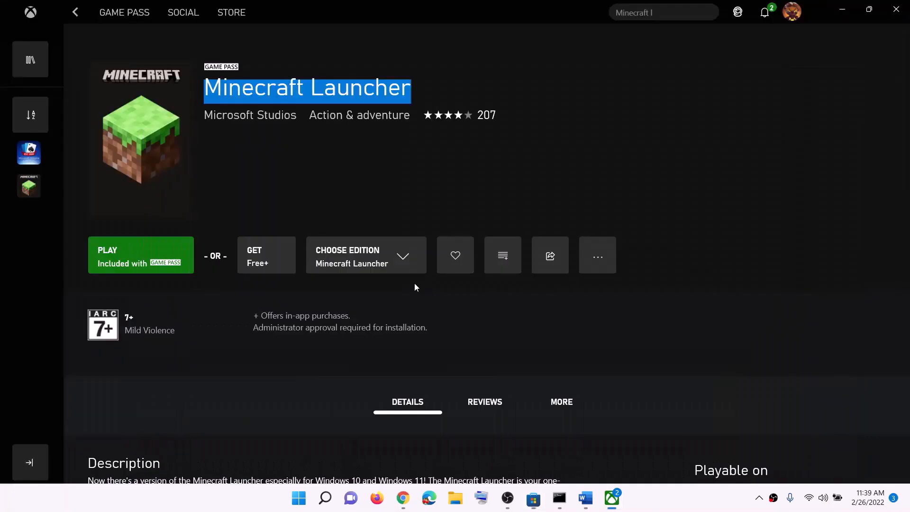
Switch to the Word notes and highlight the Step 3 text and its Minecraft website download link.
click(583, 501)
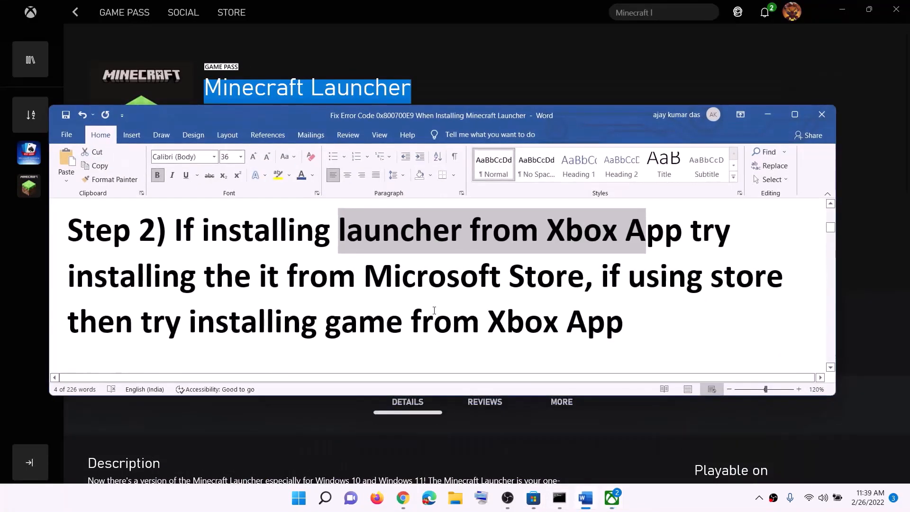
scroll(433, 305, down, 5)
scroll(270, 273, down, 2)
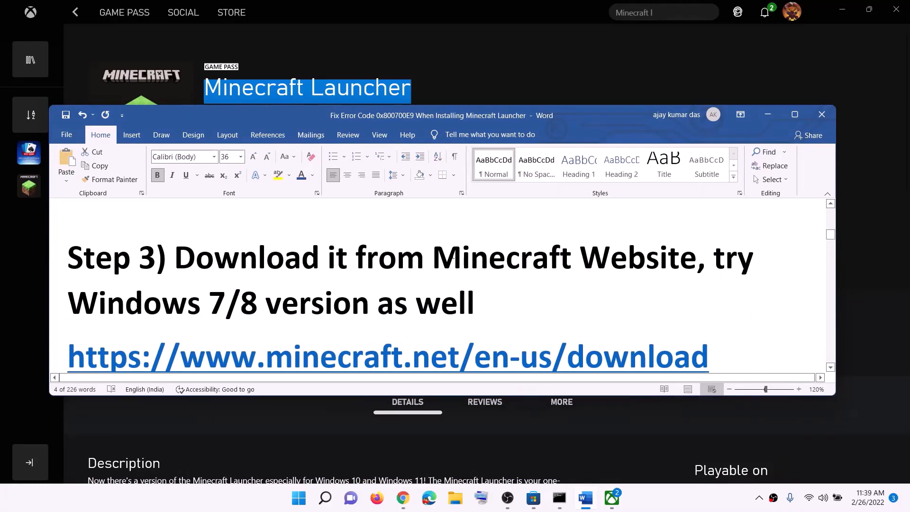
drag(176, 259, 658, 248)
scroll(429, 285, down, 1)
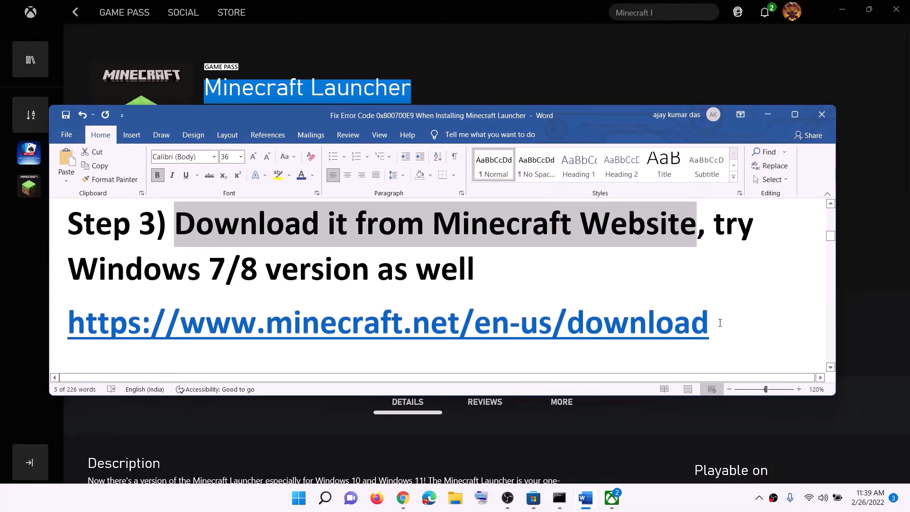
drag(712, 322, 162, 329)
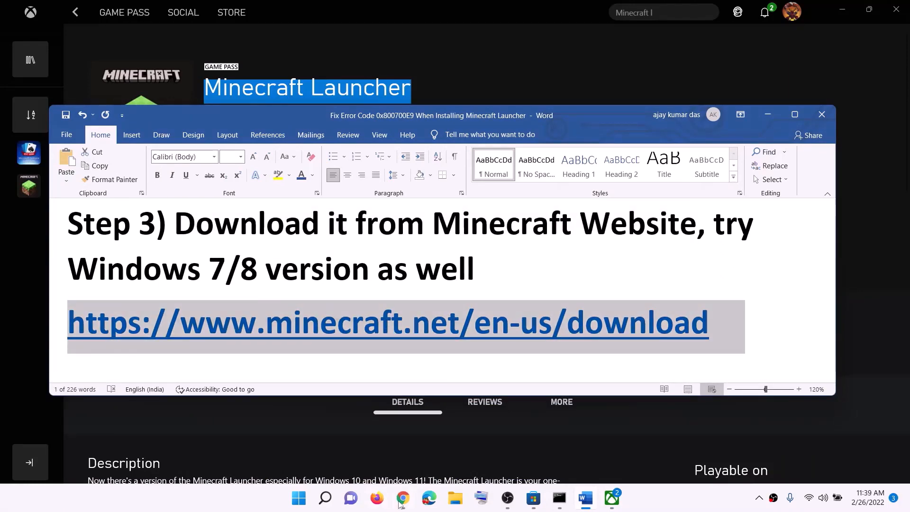
Switch to Chrome and download the Windows 7/8 installer from the Minecraft download page.
click(401, 501)
click(78, 10)
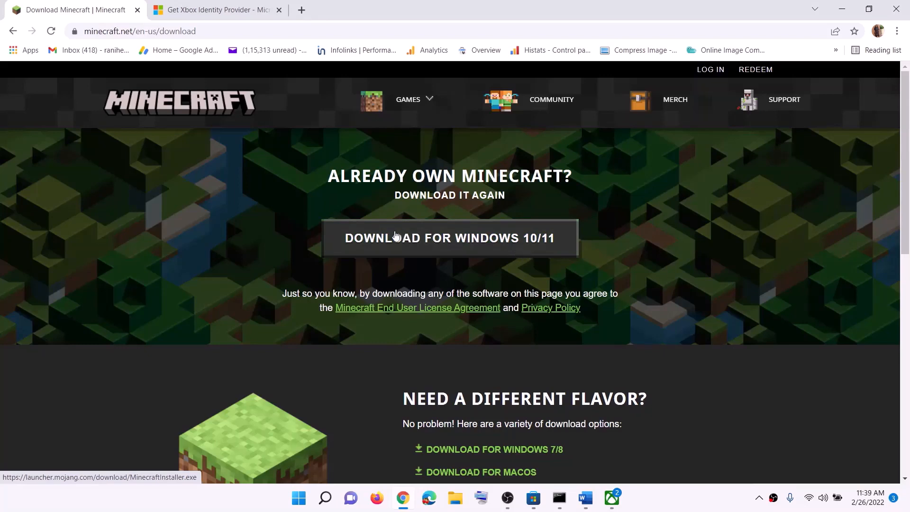
scroll(530, 258, down, 4)
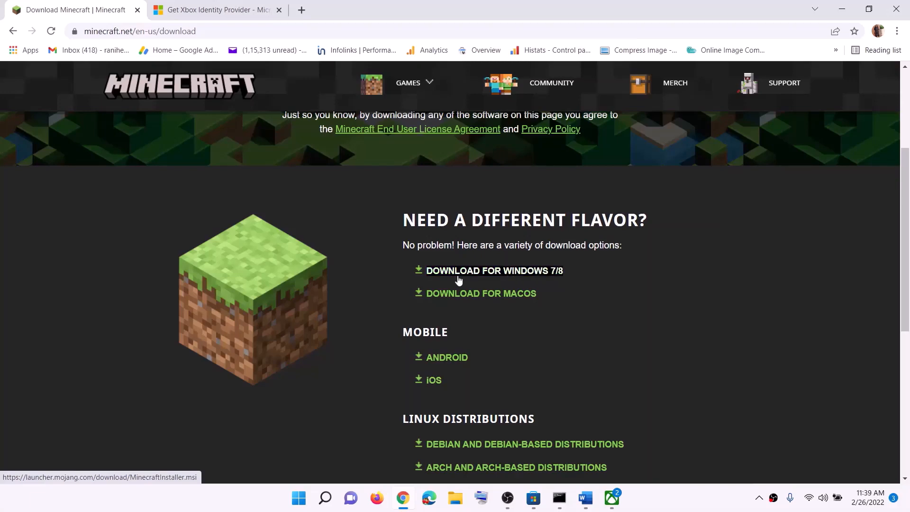
click(514, 279)
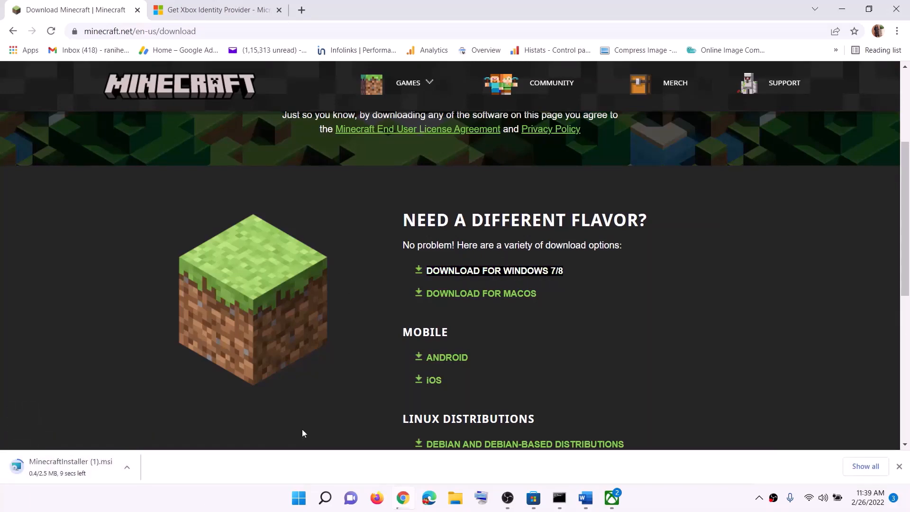
Copy the full Get-AppxPackage PowerShell command from Step 4 of the Word notes.
click(587, 498)
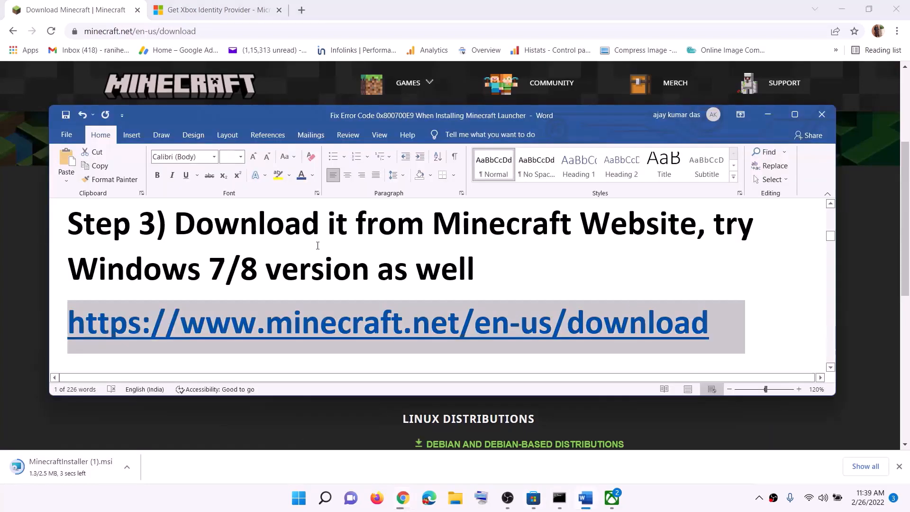
scroll(321, 252, down, 2)
scroll(321, 255, down, 4)
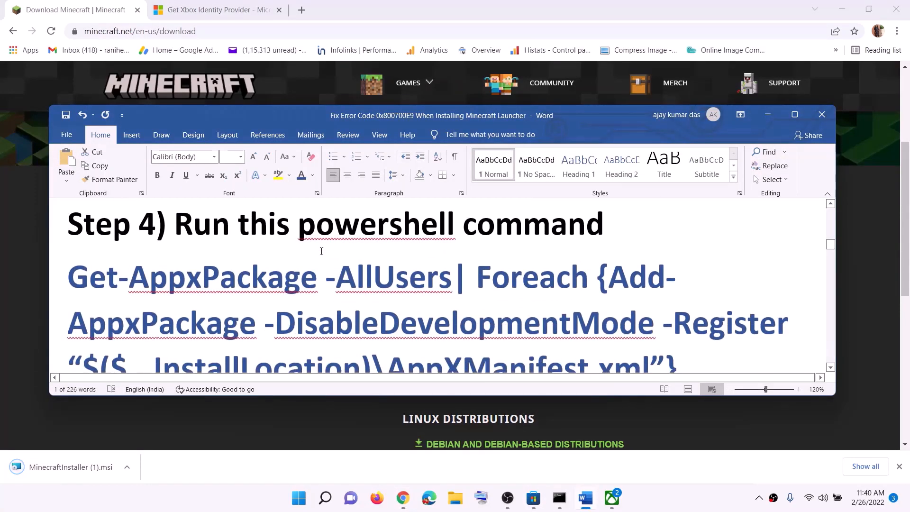
drag(700, 334, 69, 244)
right_click(149, 261)
click(174, 284)
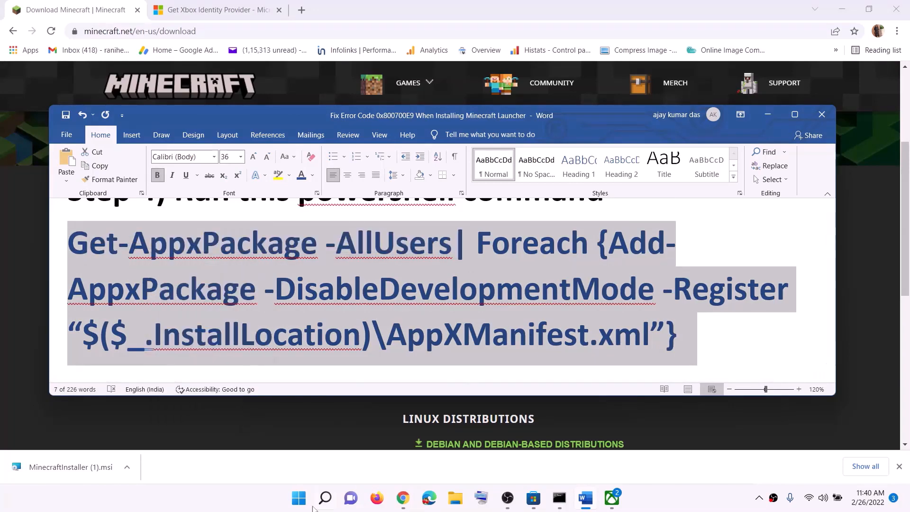
Search Windows for "powershell" and run Windows PowerShell as administrator, allowing the elevation.
click(304, 502)
text(pow)
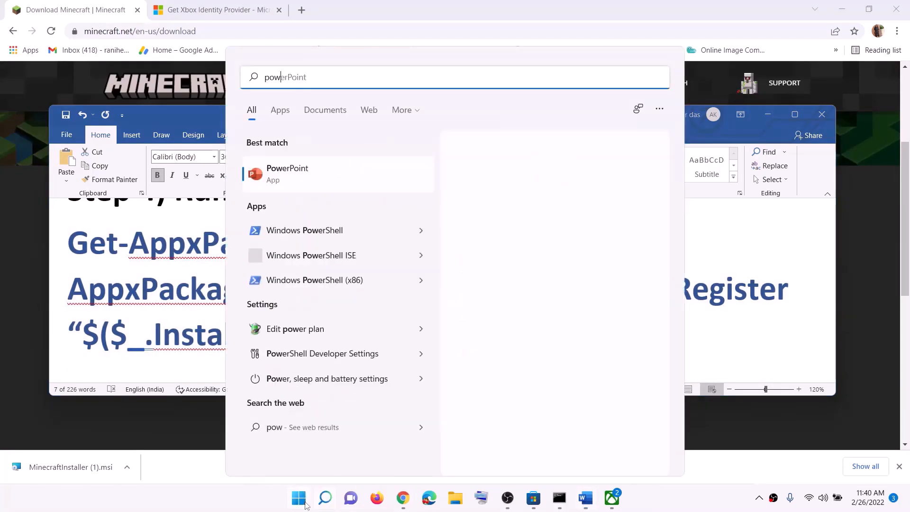
text(ershell)
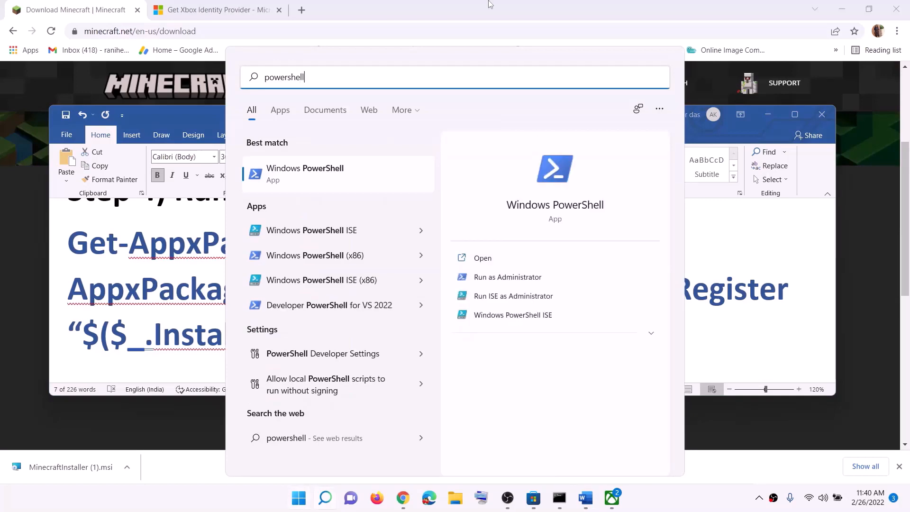
right_click(339, 171)
click(508, 277)
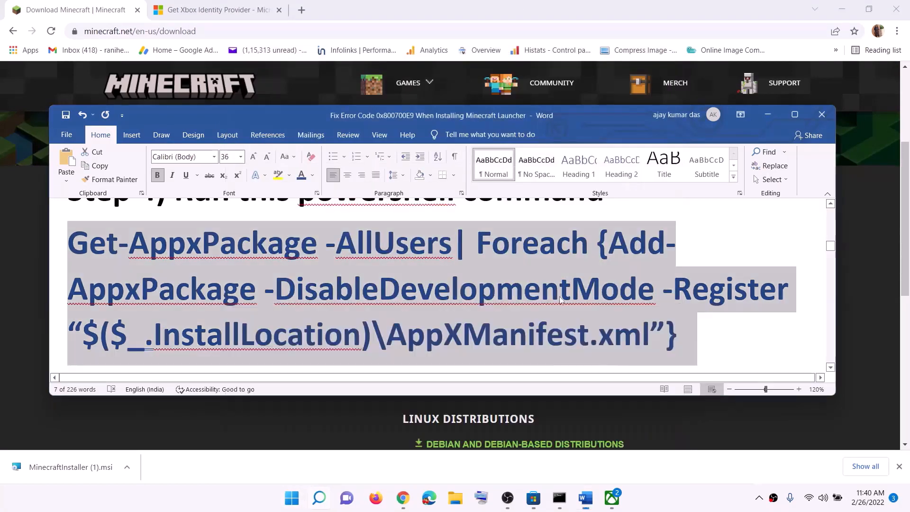
click(405, 342)
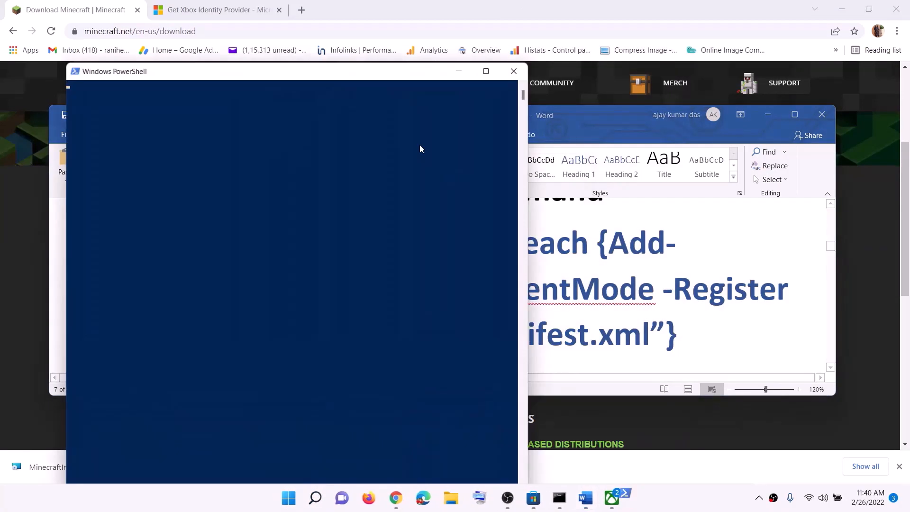
Paste and run the copied Get-AppxPackage command in PowerShell, then close the window.
right_click(366, 206)
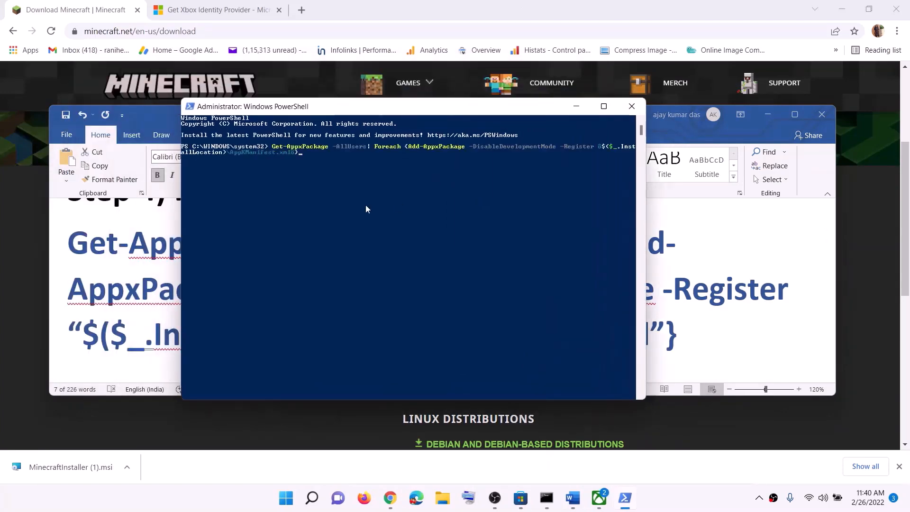
key(Return)
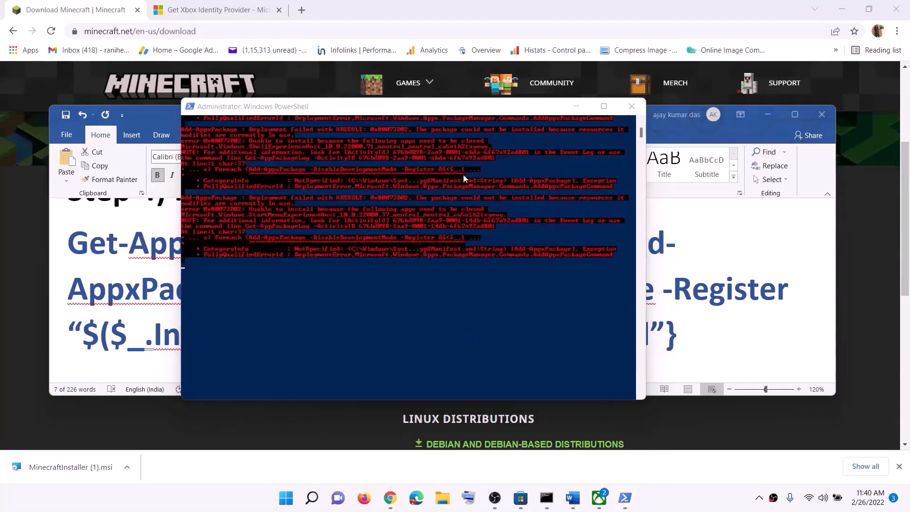
click(632, 106)
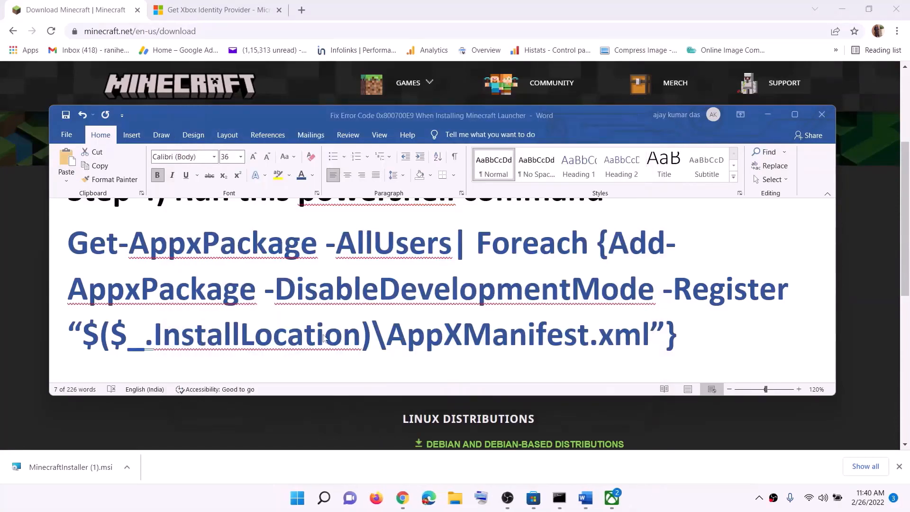
Read Step 5 on deleting Microsoft Store cache files in the Word notes, then open the C: drive in File Explorer.
scroll(381, 294, down, 3)
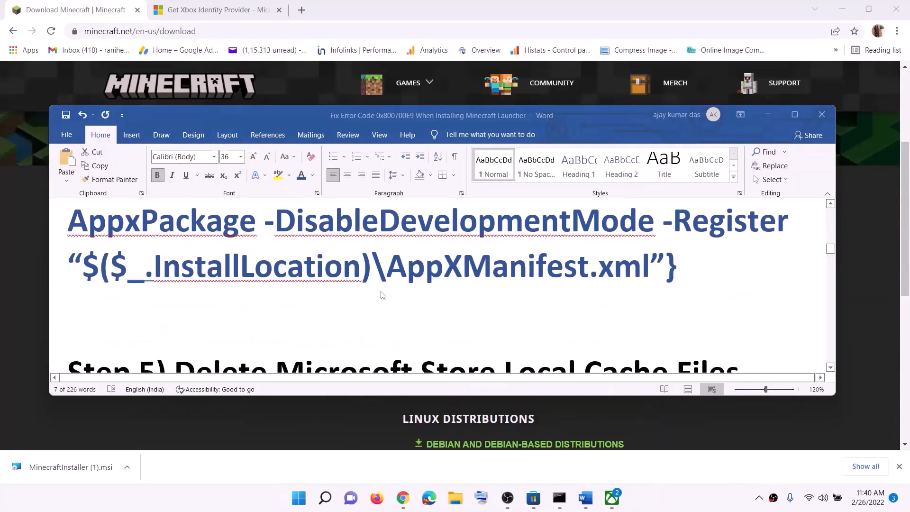
scroll(381, 295, down, 1)
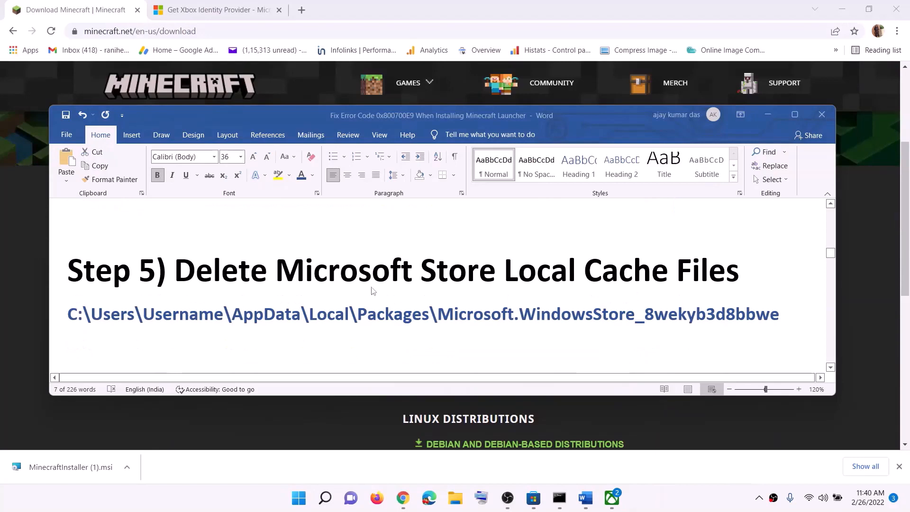
click(453, 503)
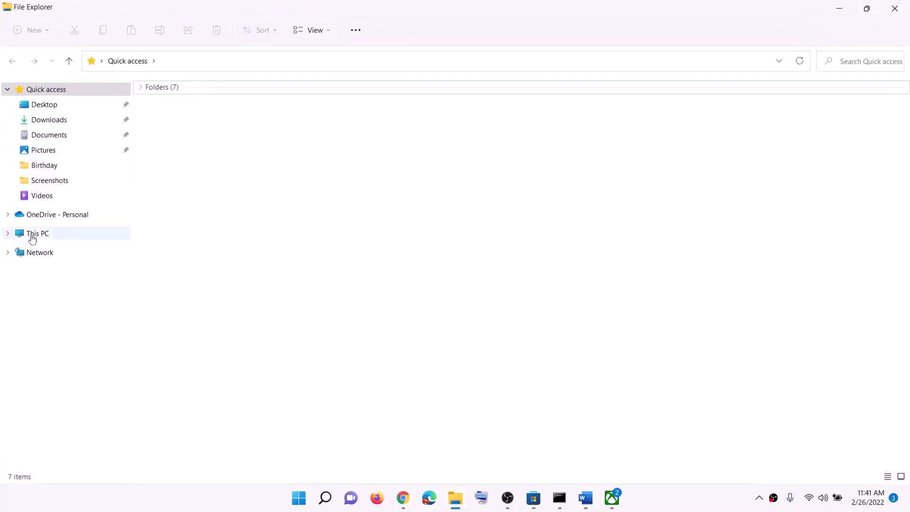
click(33, 237)
double_click(362, 199)
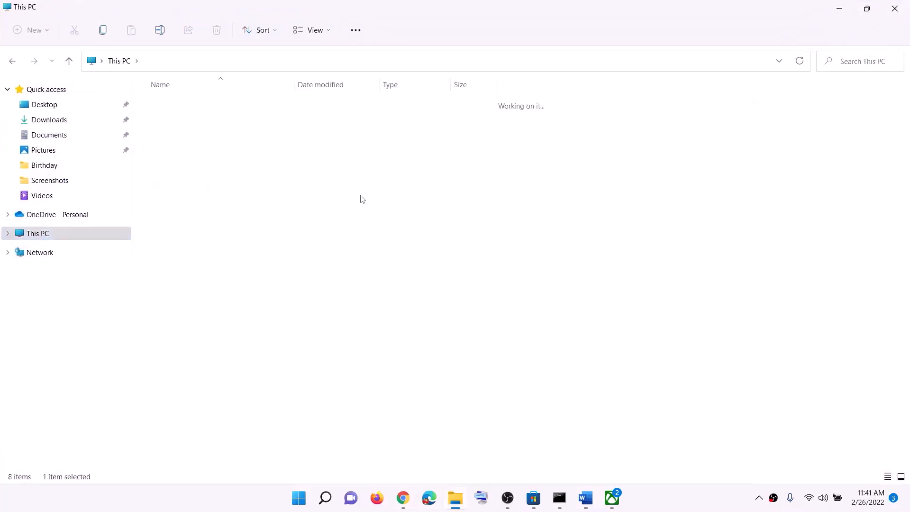
scroll(233, 392, down, 3)
scroll(233, 392, down, 1)
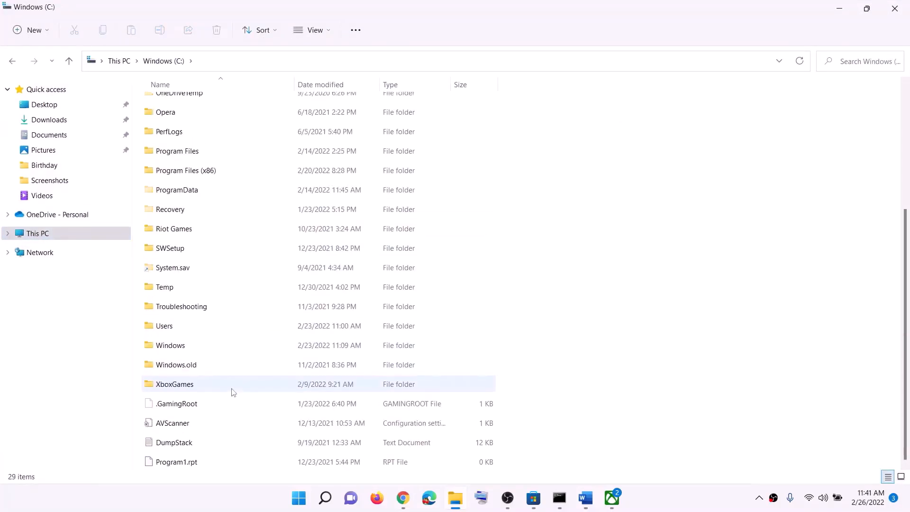
Open the Users folder on the C: drive and go into the current user's profile folder.
click(167, 327)
double_click(184, 331)
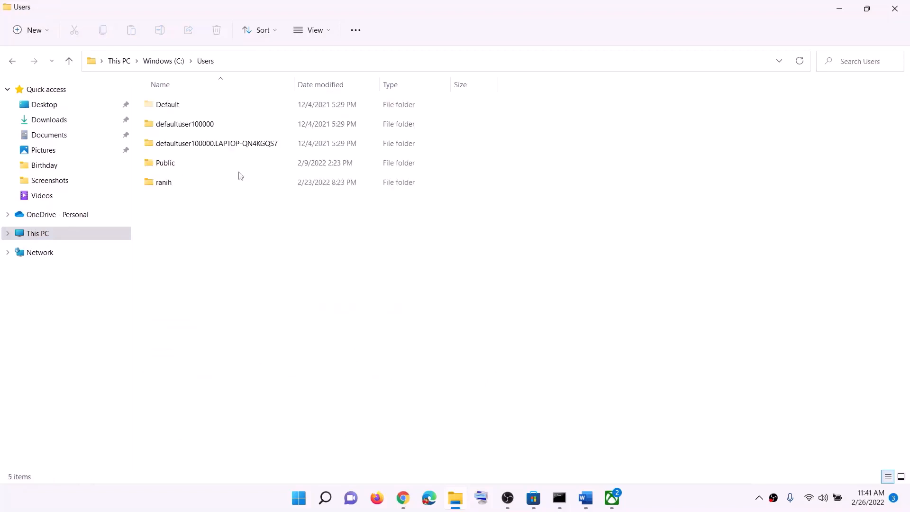
click(186, 186)
double_click(185, 184)
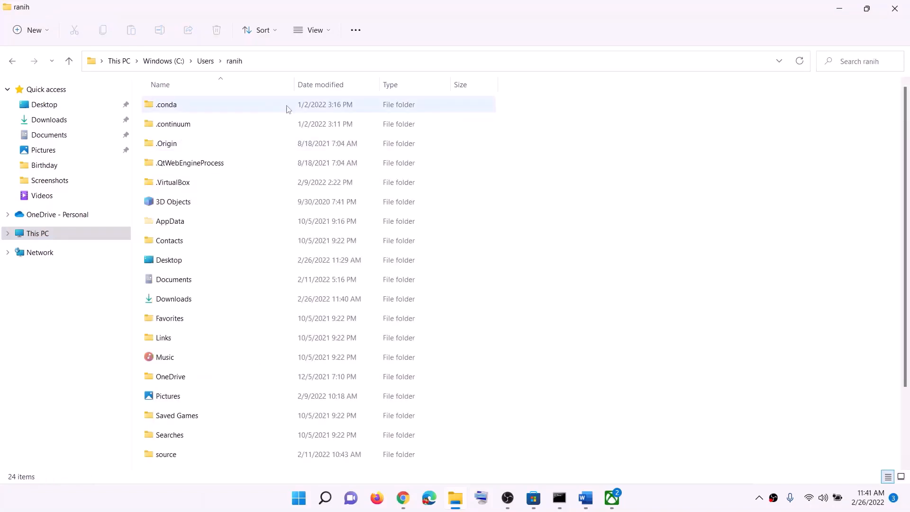
Select the AppData folder and check whether File Explorer is set to show hidden items.
click(161, 222)
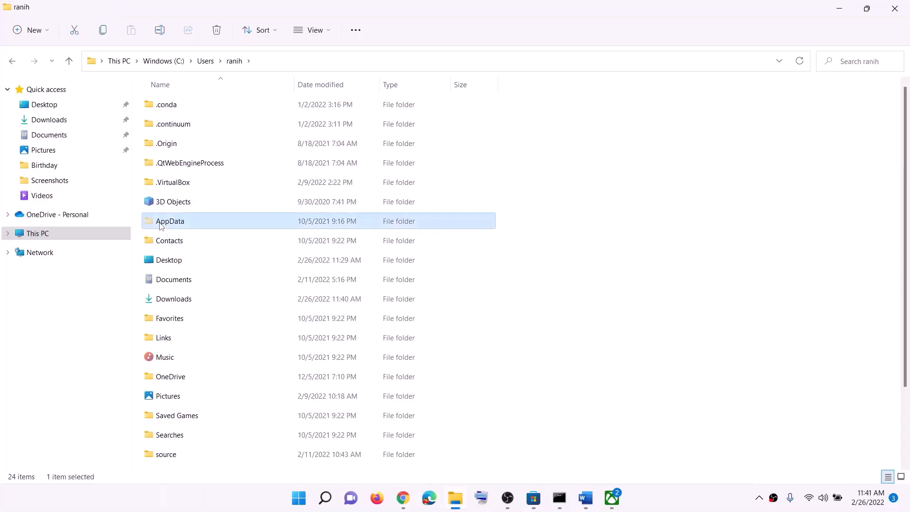
click(328, 30)
mouse_move(326, 239)
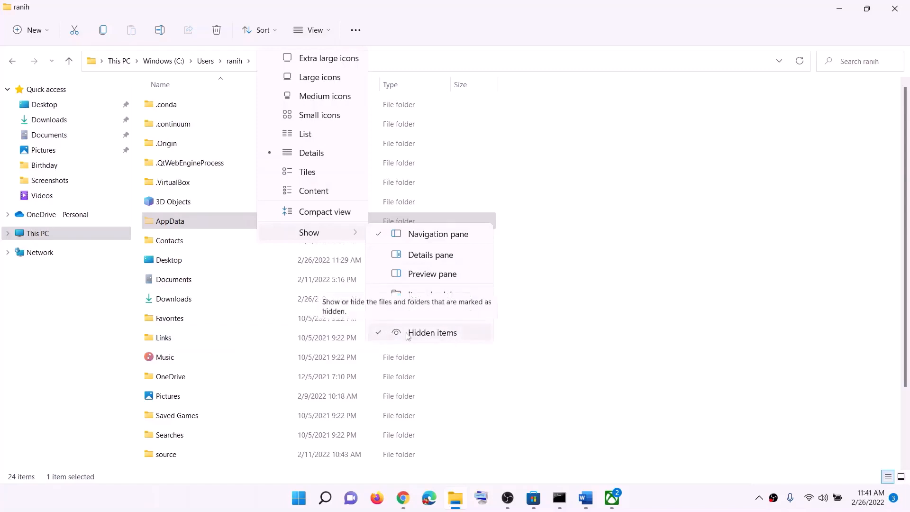
Dismiss the view options and open the Packages folder inside AppData\Local.
click(418, 29)
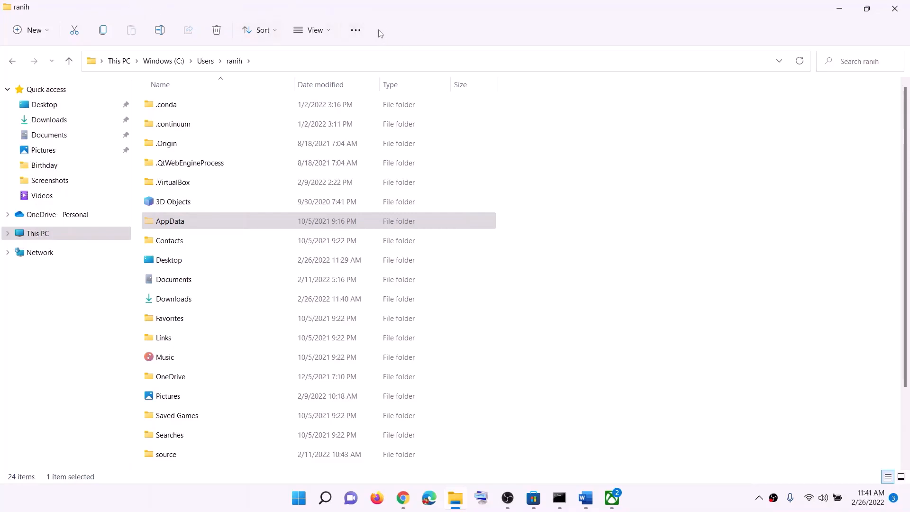
click(165, 221)
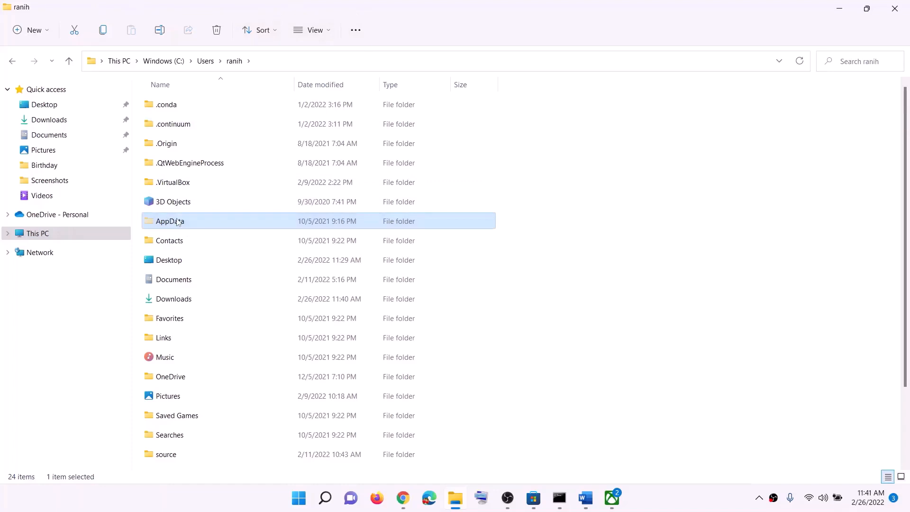
double_click(185, 225)
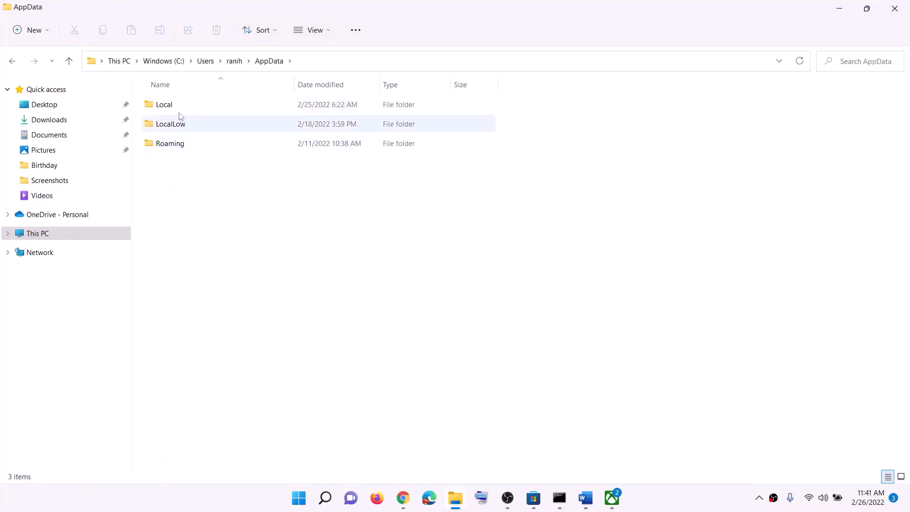
double_click(179, 110)
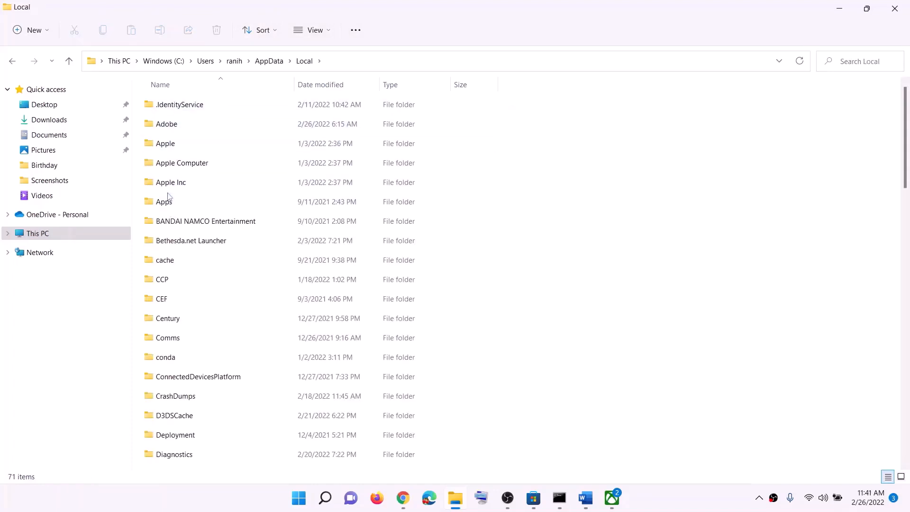
key(p)
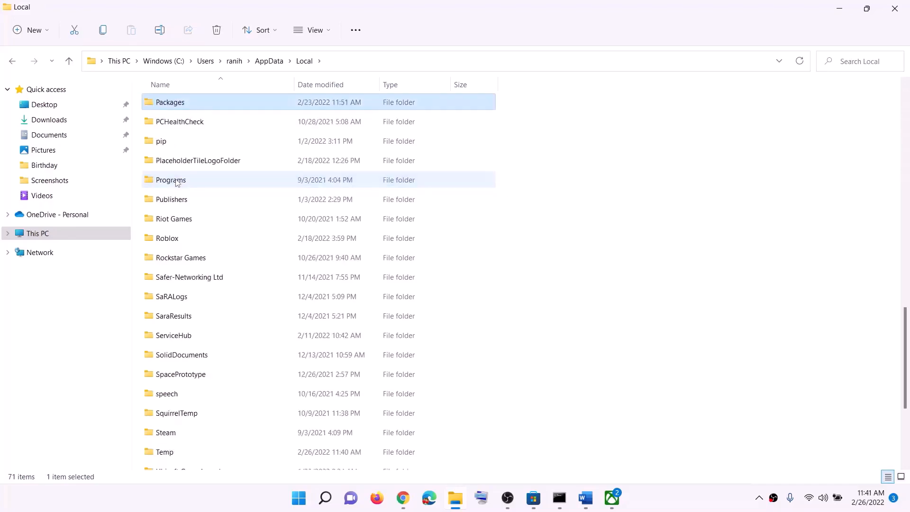
double_click(183, 107)
Find the Microsoft.WindowsStore_8wekyb3d8bbwe folder in Packages and open it.
scroll(253, 360, down, 20)
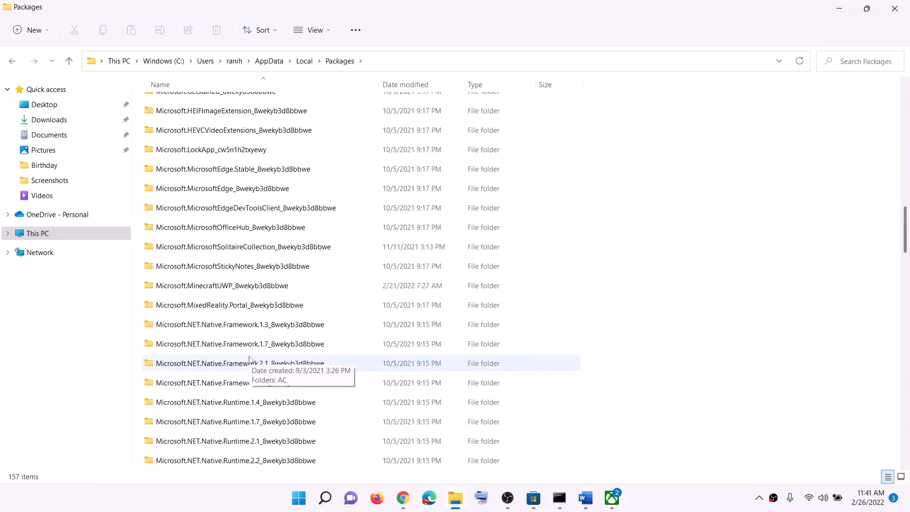
scroll(253, 360, down, 10)
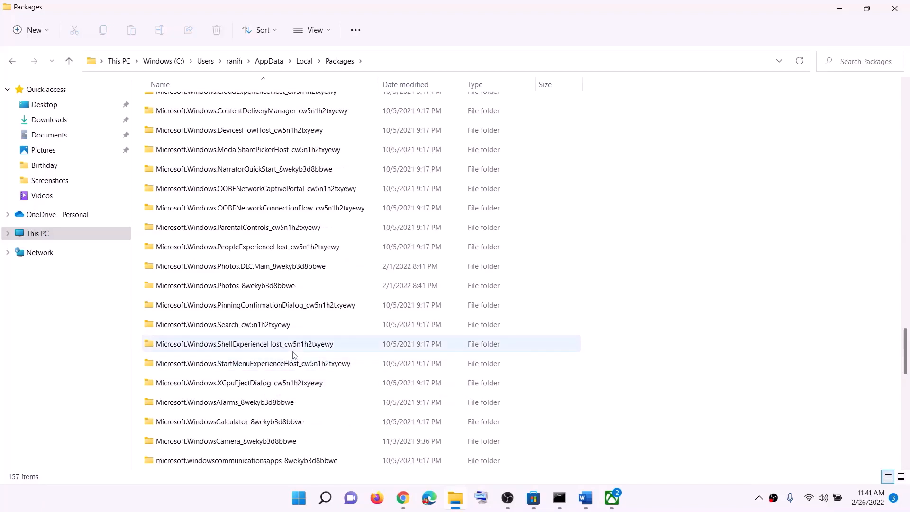
scroll(294, 354, down, 1)
scroll(299, 354, down, 2)
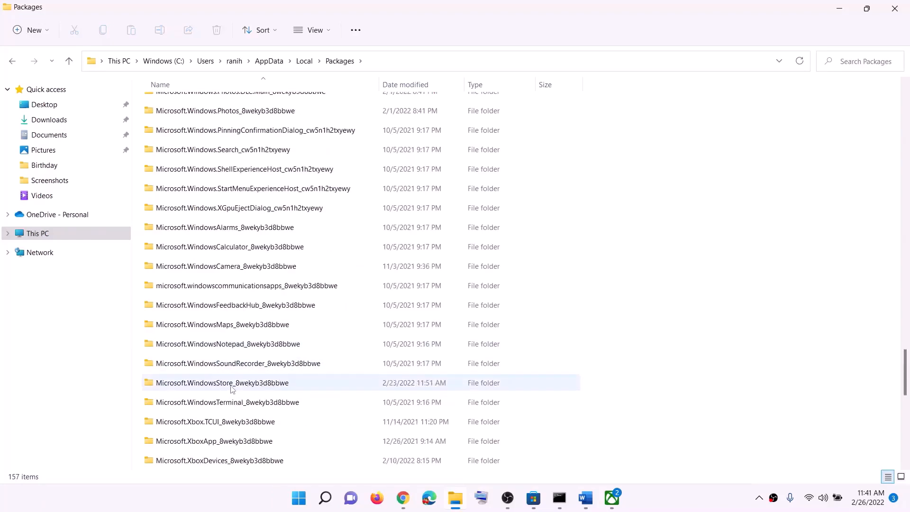
click(183, 388)
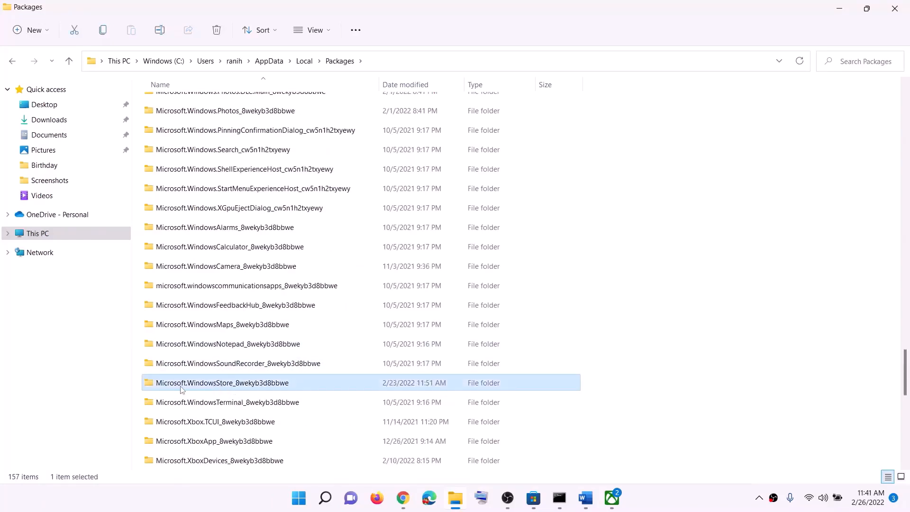
double_click(231, 388)
Delete the LocalCache folder from the Microsoft.WindowsStore_8wekyb3d8bbwe folder and close File Explorer.
click(166, 149)
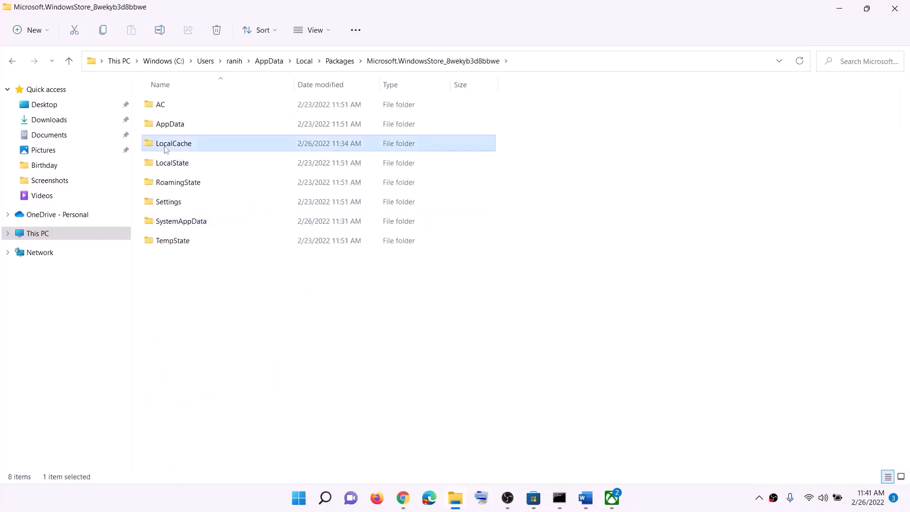
right_click(187, 149)
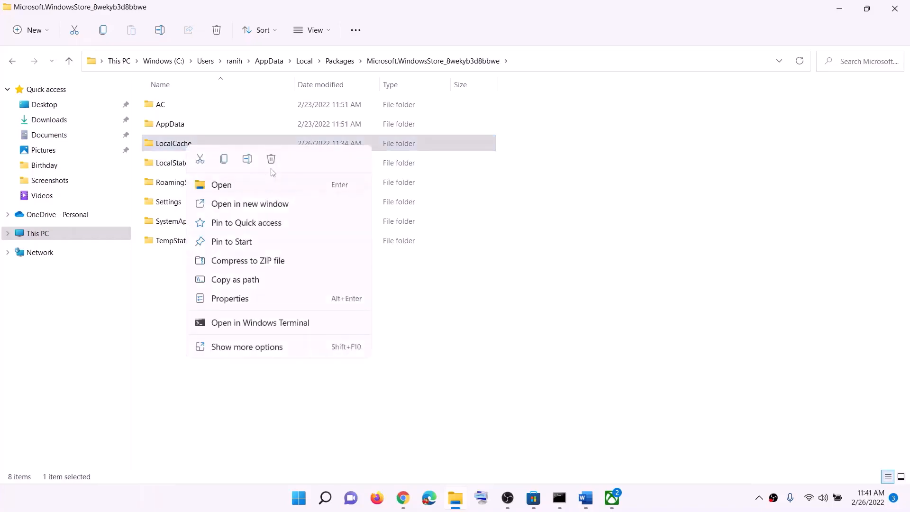
click(209, 283)
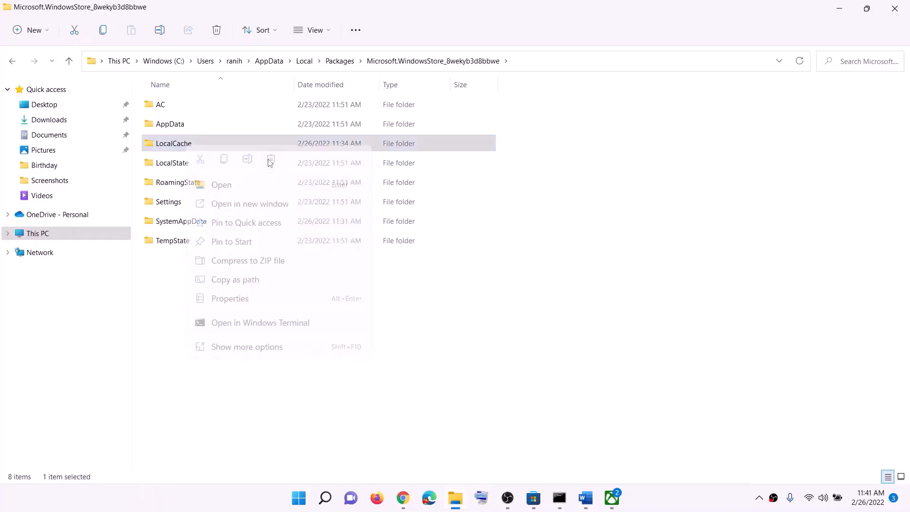
click(895, 8)
Go to Step 6 in the Word notes, then search Windows for "store" and open the Microsoft Store app settings.
scroll(281, 305, down, 3)
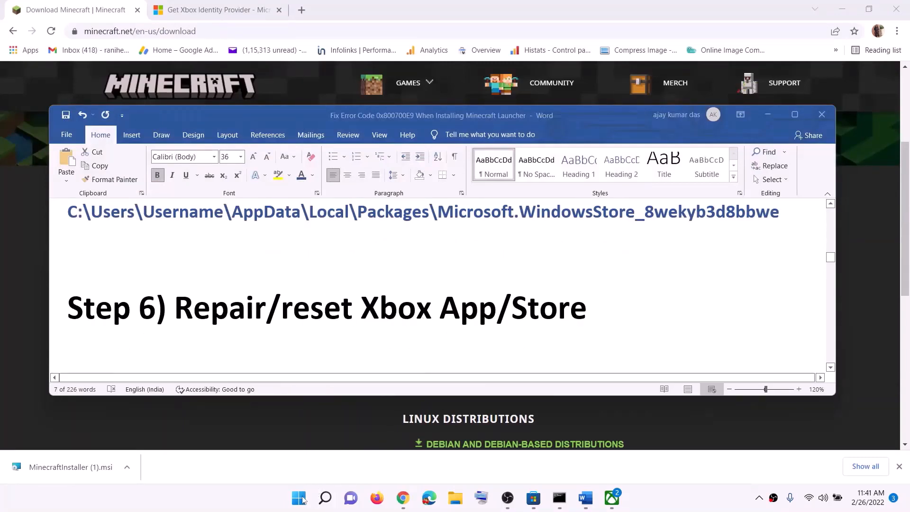
click(295, 501)
text(store)
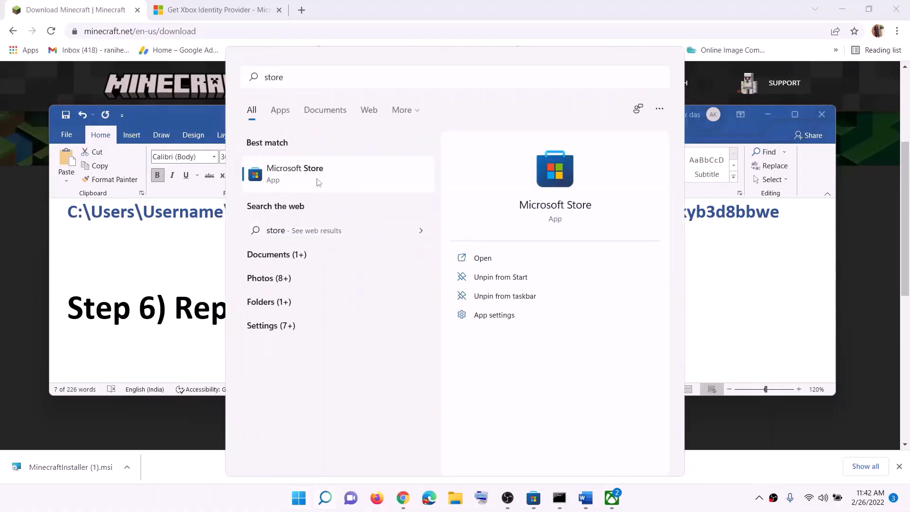
right_click(316, 182)
click(372, 240)
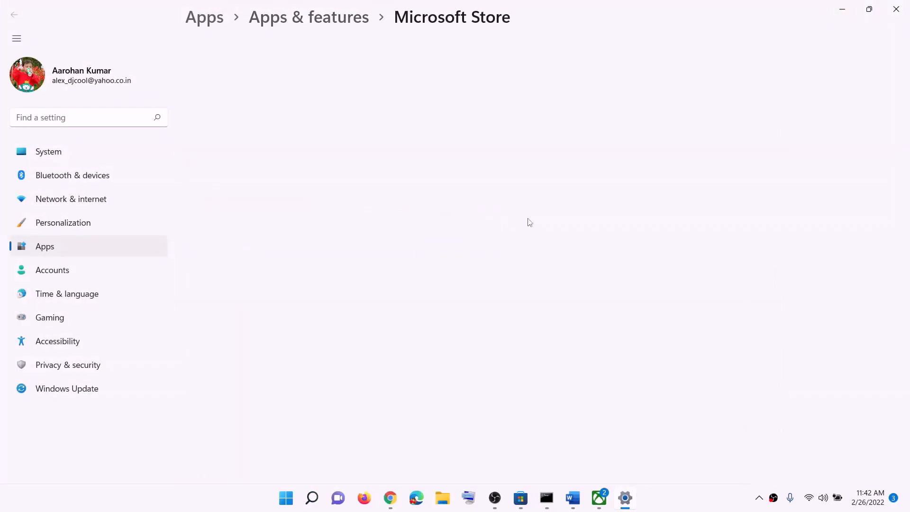
Repair the Microsoft Store app, then reset it and confirm the reset.
scroll(493, 268, down, 12)
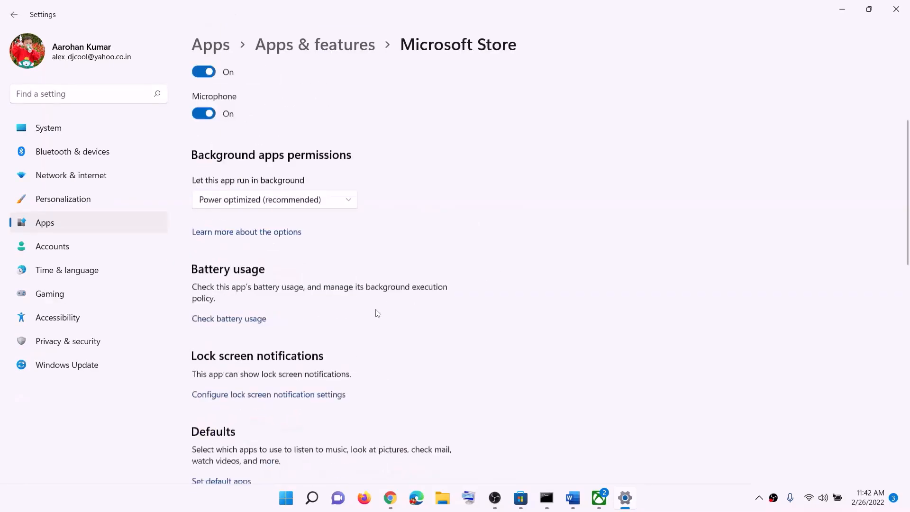
click(225, 218)
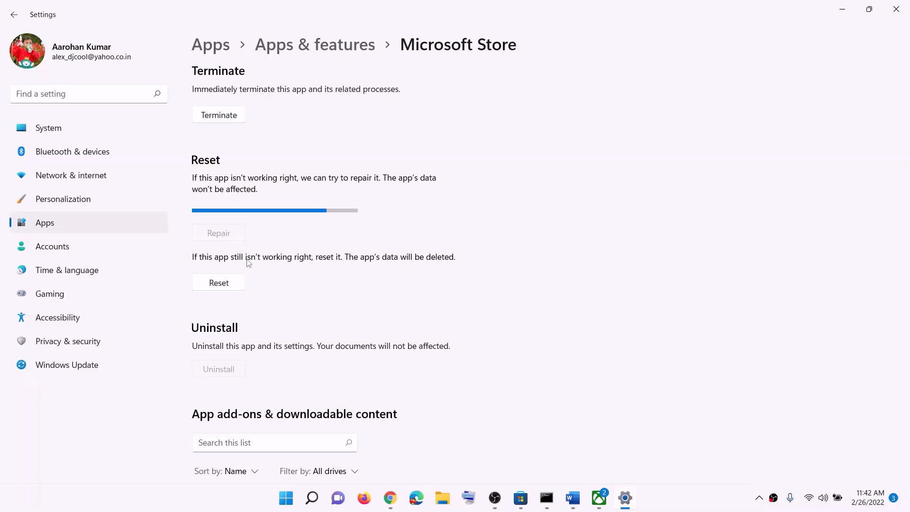
click(238, 285)
click(262, 256)
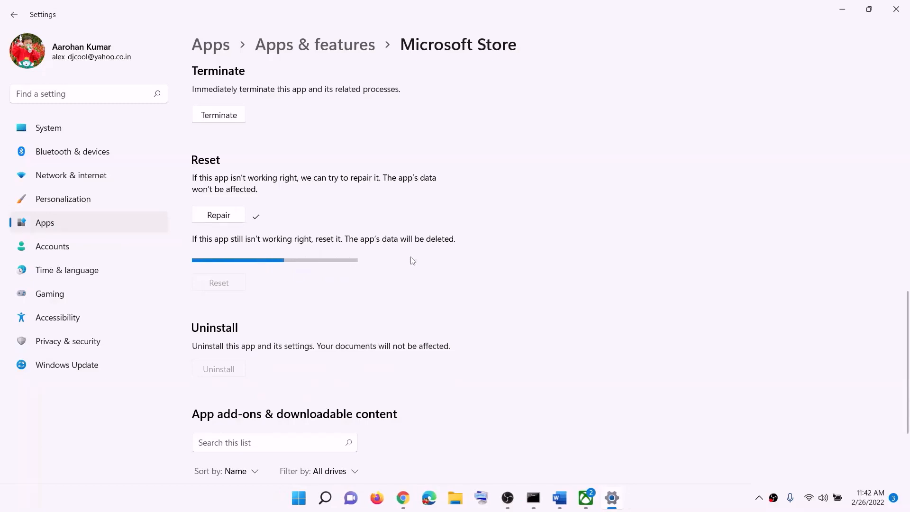
Search Windows for "xbox" and open the app settings of the Xbox app.
click(306, 495)
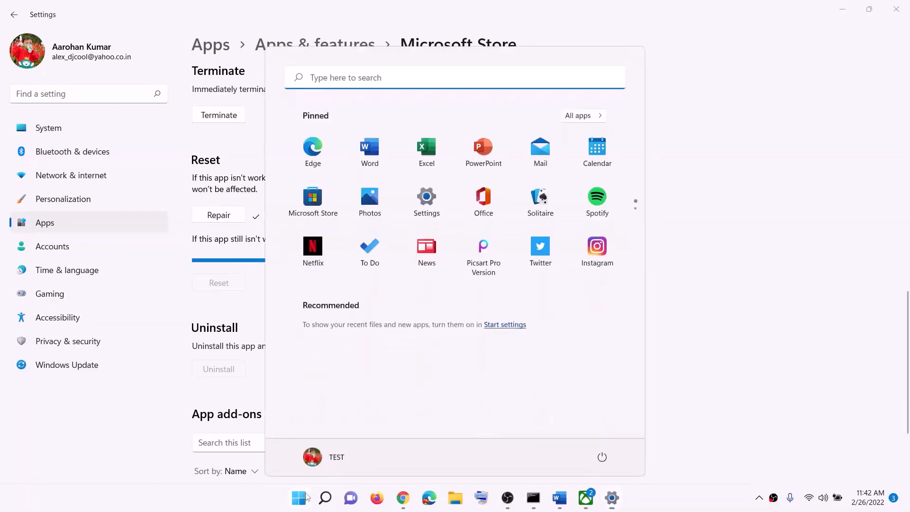
text(xbox)
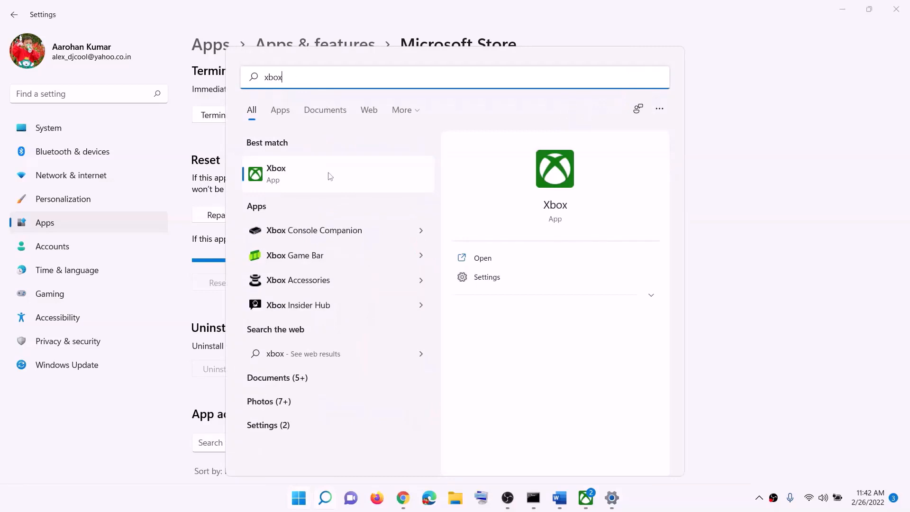
right_click(284, 178)
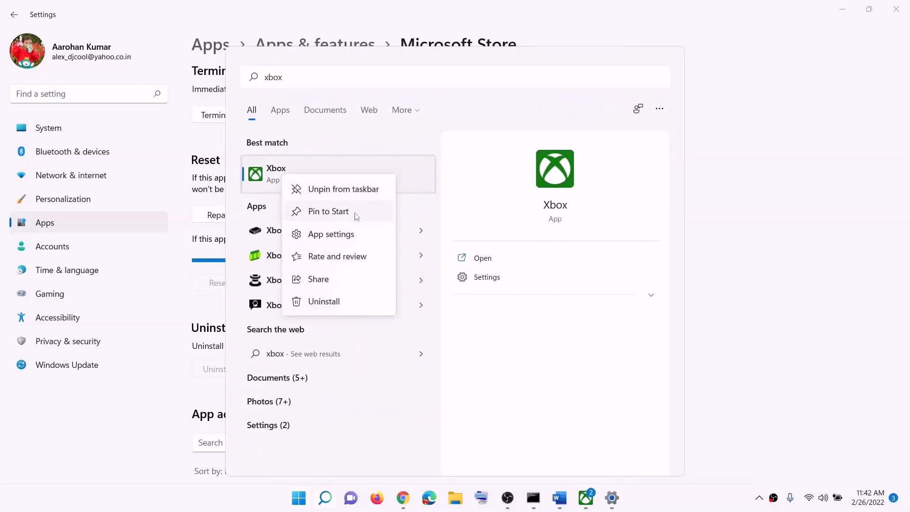
click(332, 235)
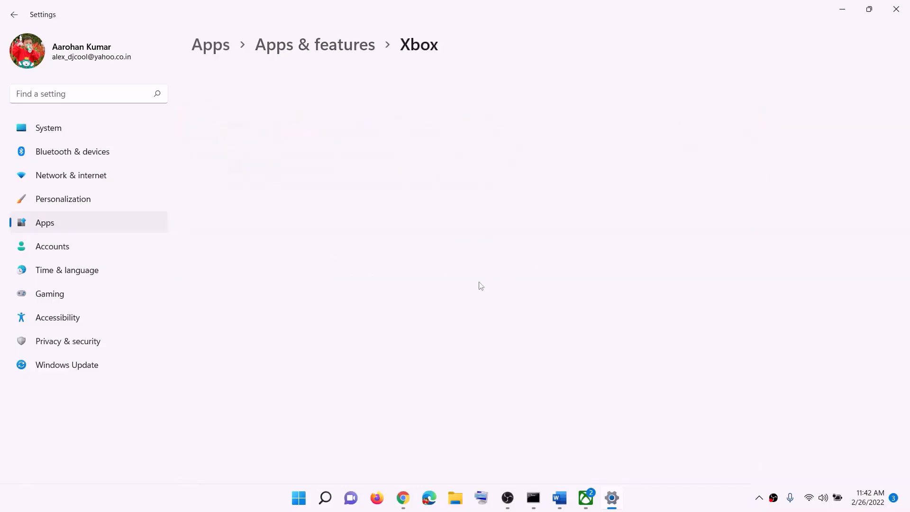
Repair the Xbox app, then reset it and confirm the reset.
scroll(301, 327, down, 10)
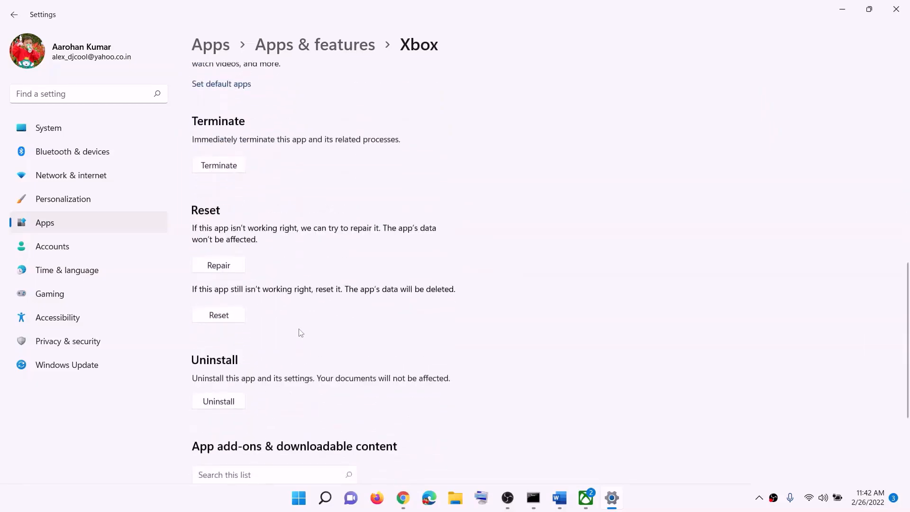
click(226, 262)
click(220, 317)
click(277, 286)
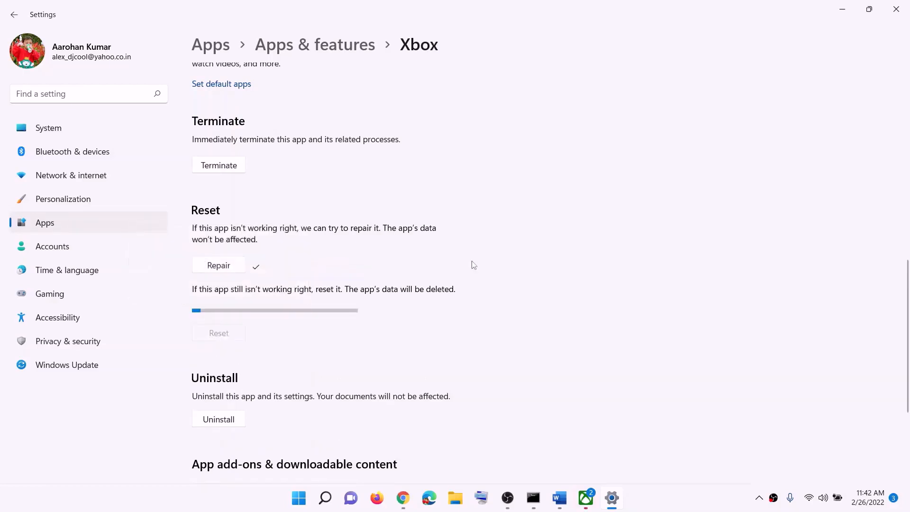
Switch to the Word notes and read Step 7 on updating the Xbox App/Store from the store library.
click(560, 498)
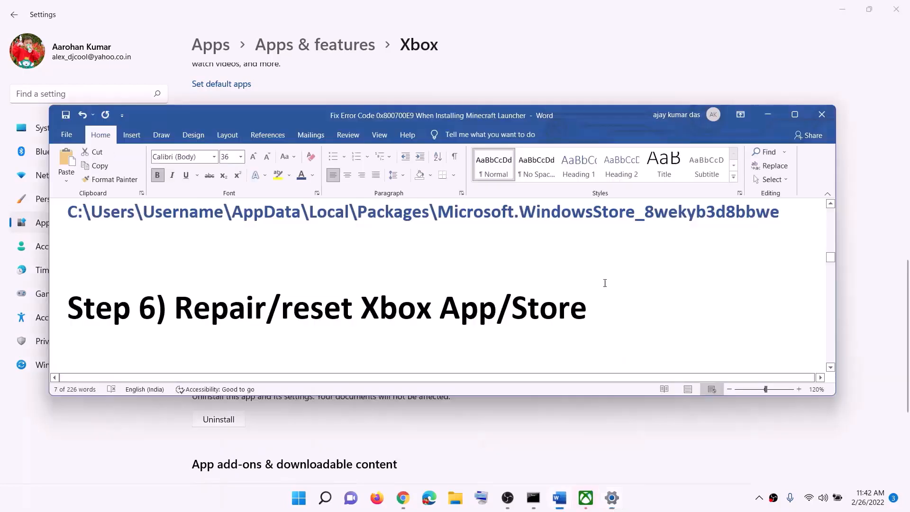
scroll(250, 305, down, 3)
drag(287, 314, 521, 313)
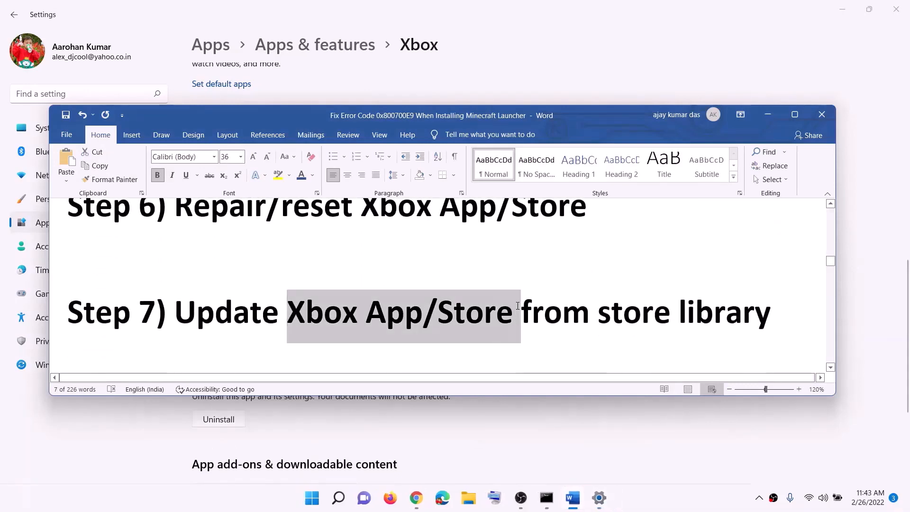
shift+click(758, 318)
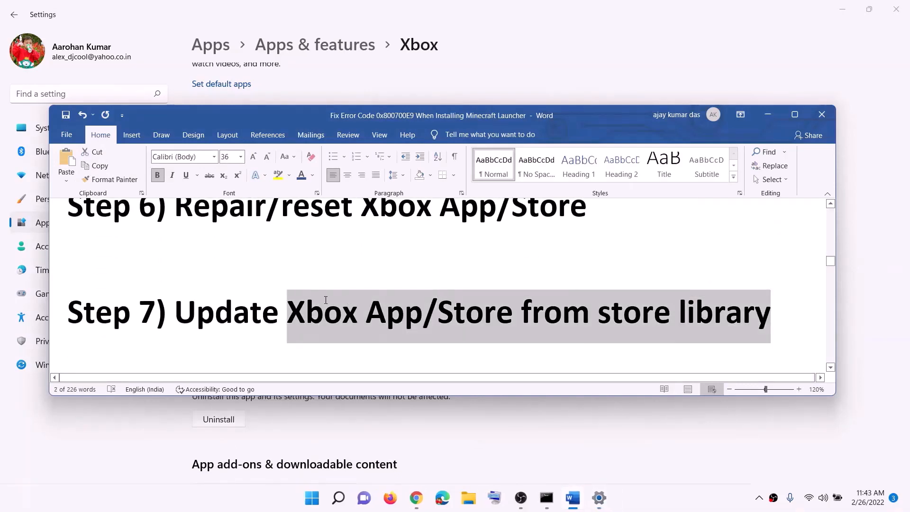
Search Windows for Microsoft Store, open it maximized and go to its Library to check for Xbox and Store updates.
click(311, 499)
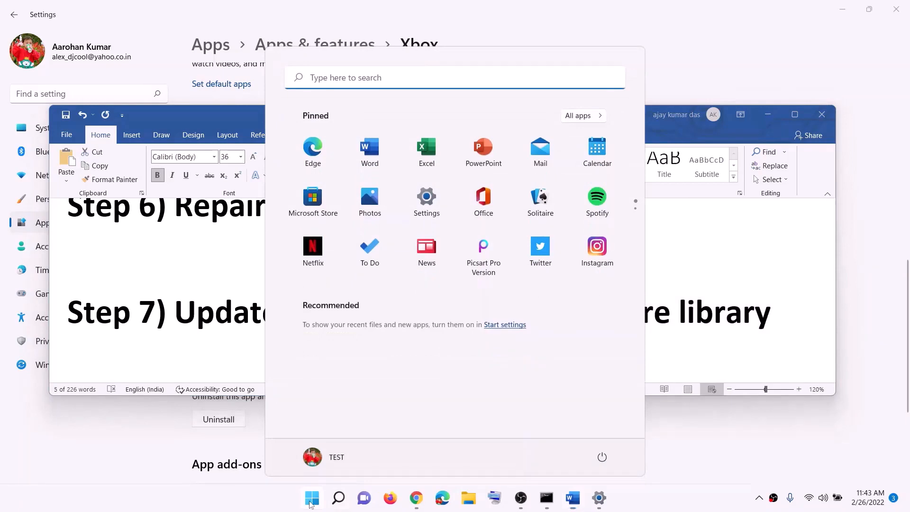
text(sto)
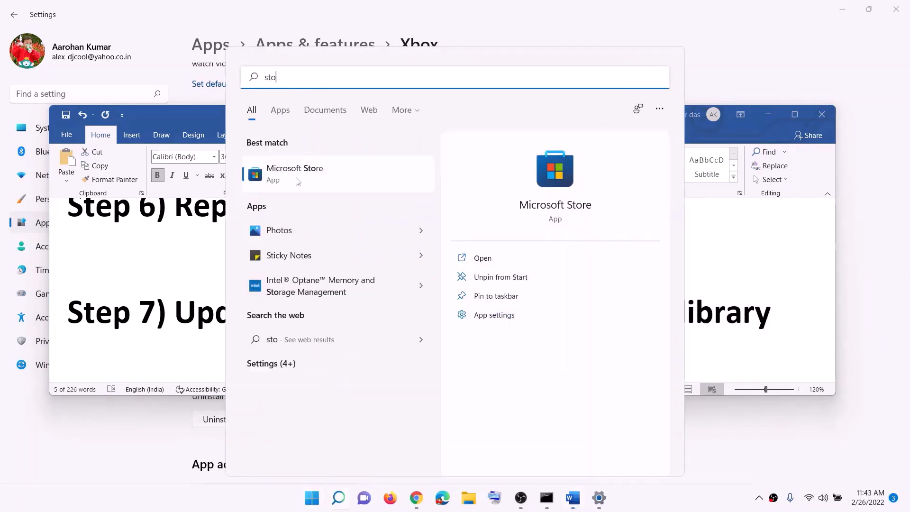
click(298, 182)
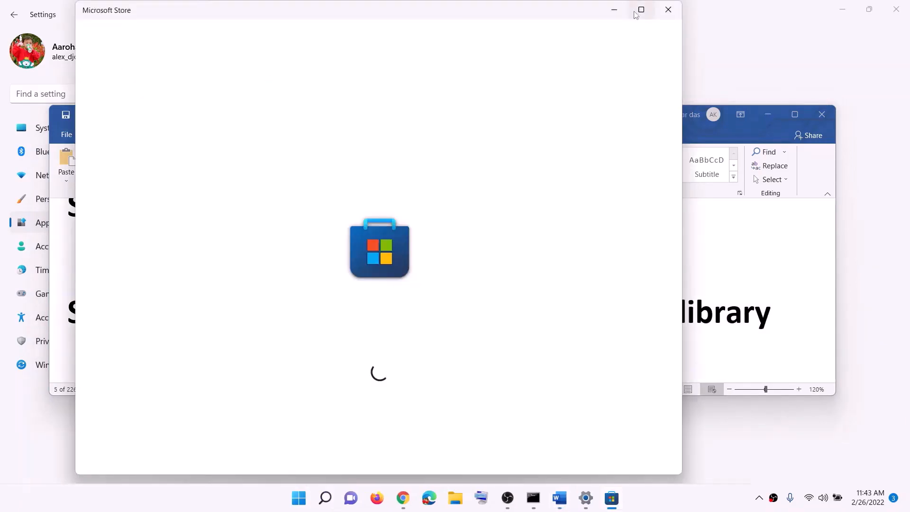
click(640, 10)
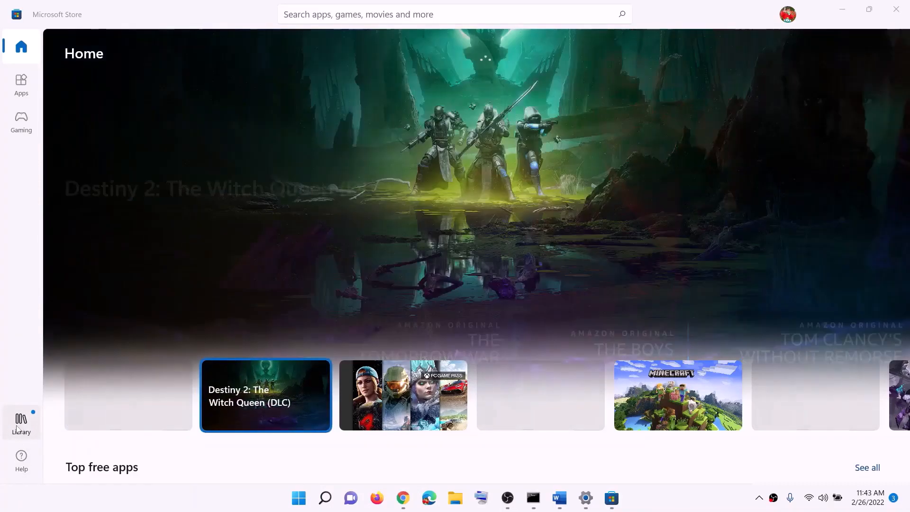
click(17, 429)
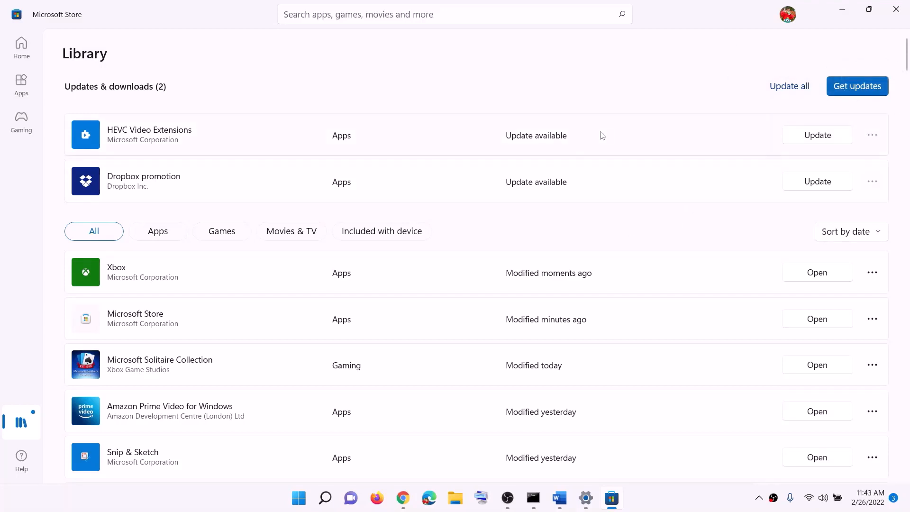
Return to the Word notes and read Step 8 on installing Xbox identity provider and Gaming services.
click(560, 502)
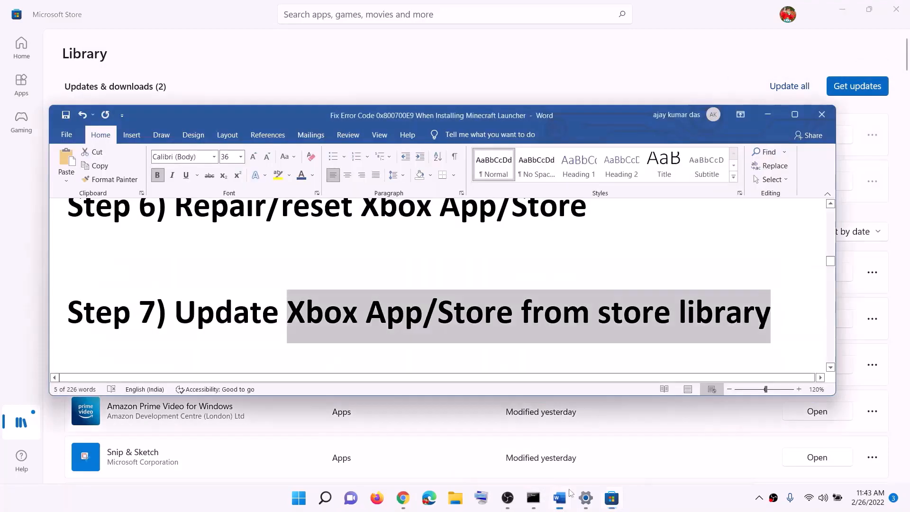
scroll(353, 231, down, 5)
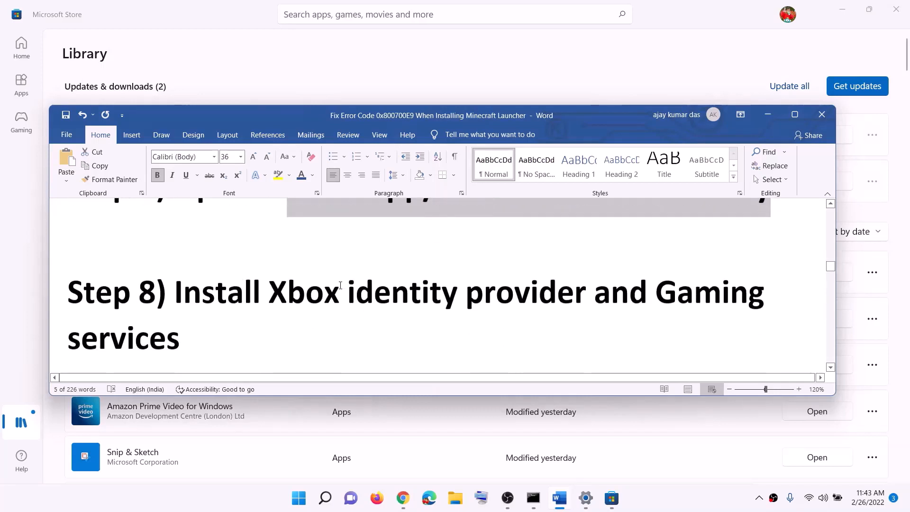
drag(174, 283, 655, 284)
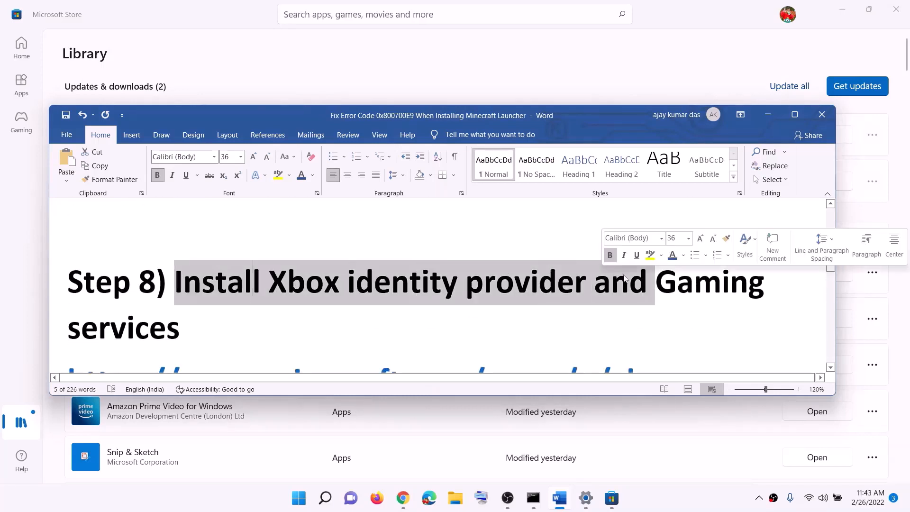
Copy the Xbox Identity Provider link to the Microsoft website from Step 8 of the notes.
scroll(275, 304, down, 2)
scroll(275, 303, down, 3)
triple_click(602, 303)
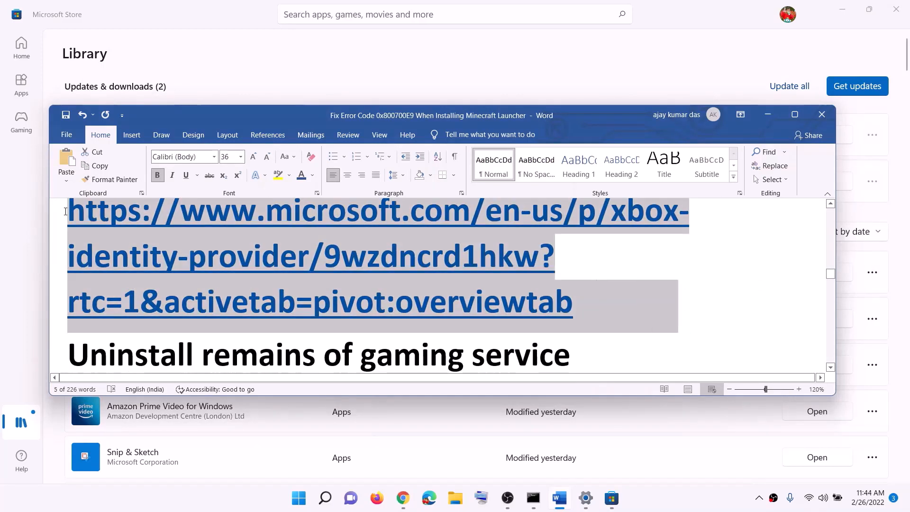
right_click(186, 243)
click(209, 265)
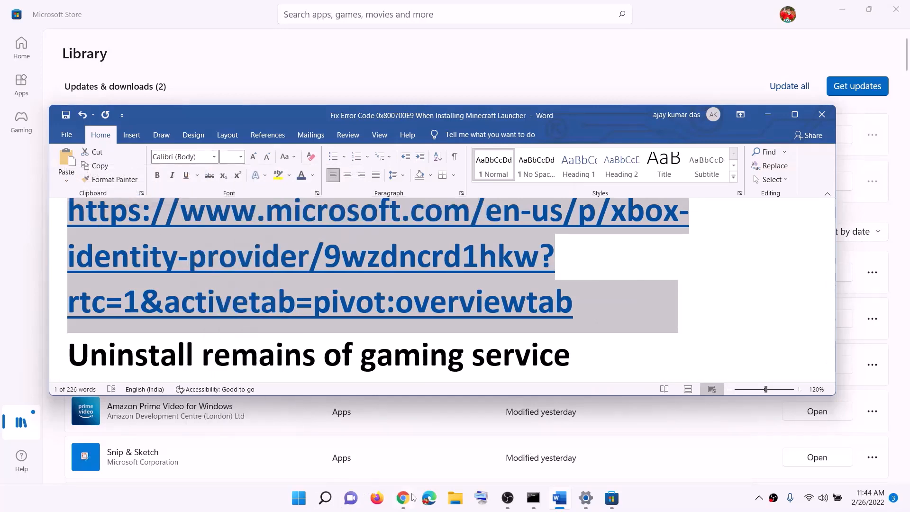
Switch to Chrome, choose to install Xbox Identity Provider from its Microsoft page and allow its listing to open in Microsoft Store.
click(406, 497)
click(209, 18)
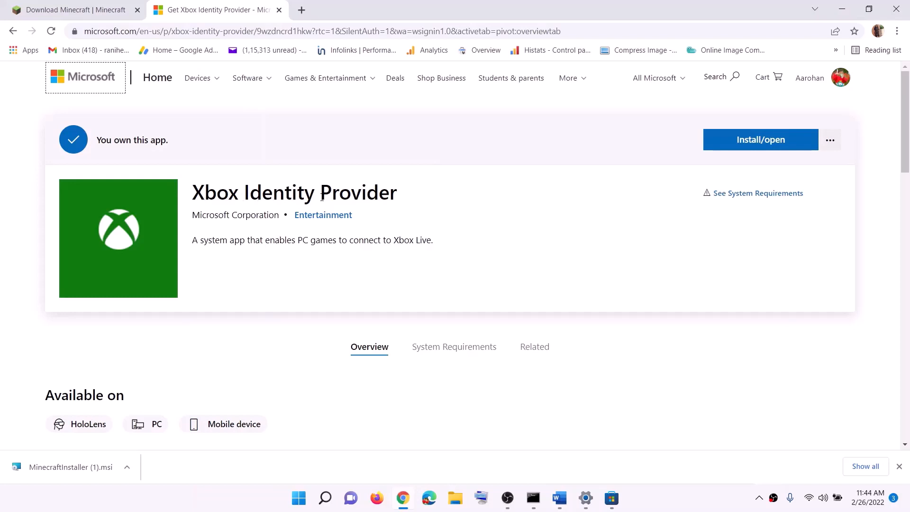
click(768, 147)
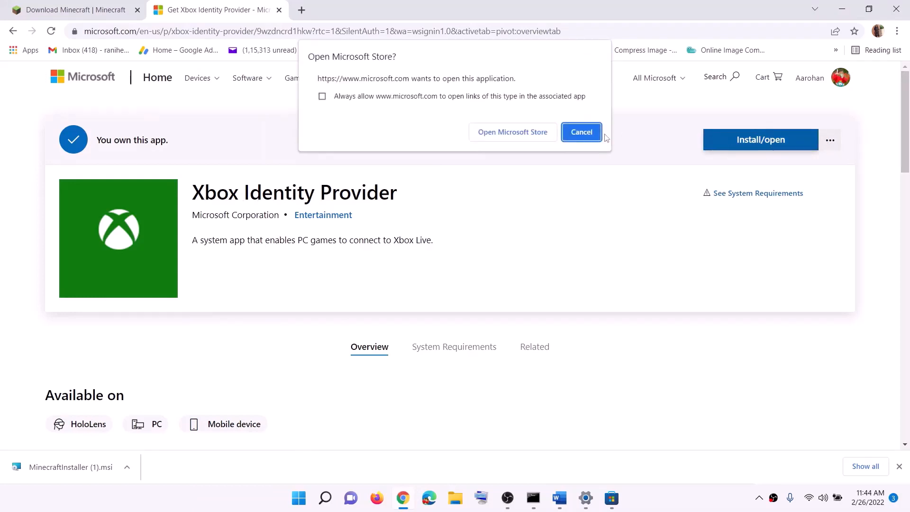
click(516, 136)
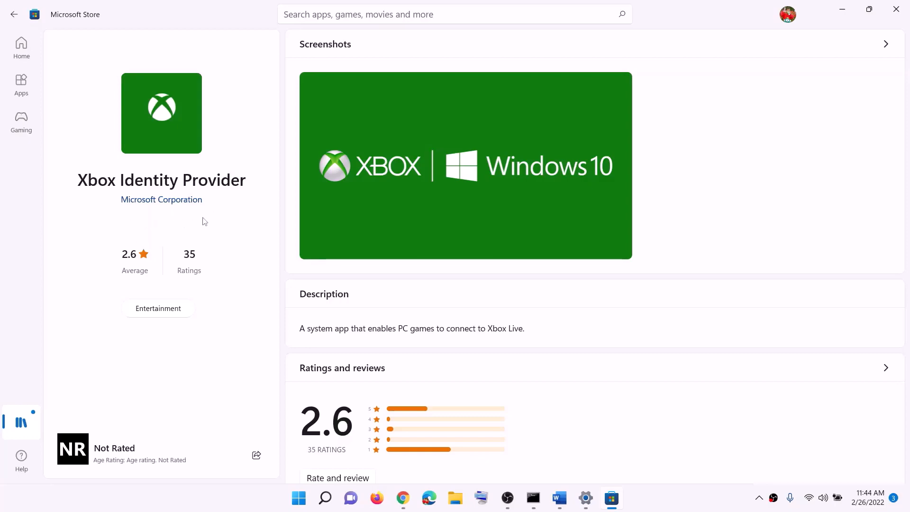
Return to the Word notes and copy the command "get-appxpackage Microsoft.GamingServices | remove-AppxPackage -allusers".
key(alt+Tab)
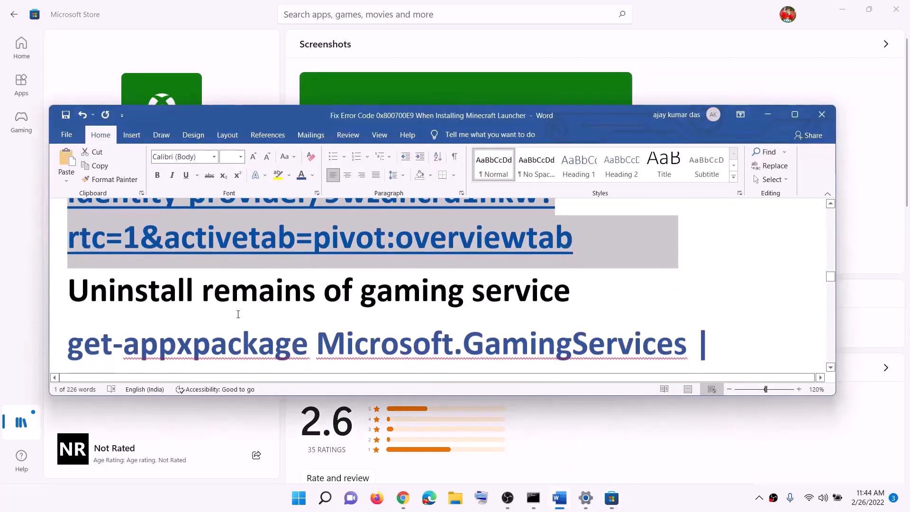
scroll(238, 314, down, 1)
drag(202, 252, 571, 252)
scroll(572, 253, down, 2)
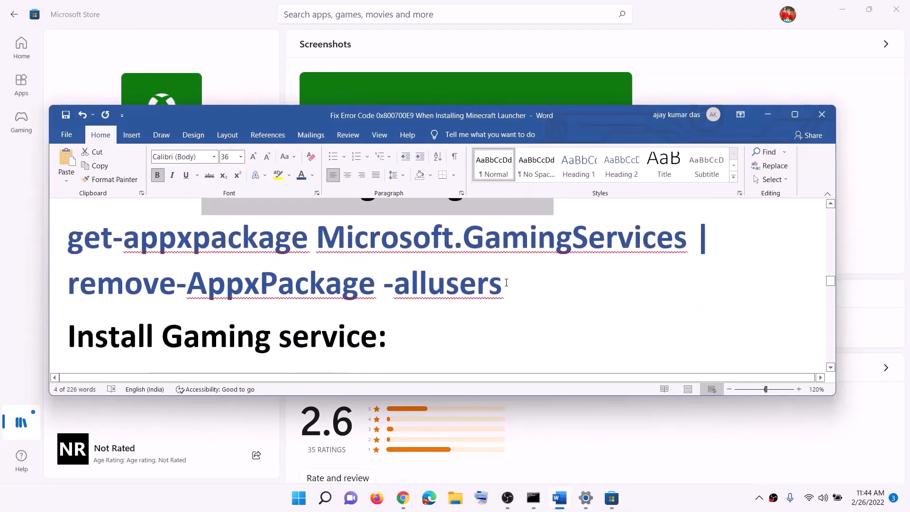
drag(506, 283, 68, 237)
right_click(145, 261)
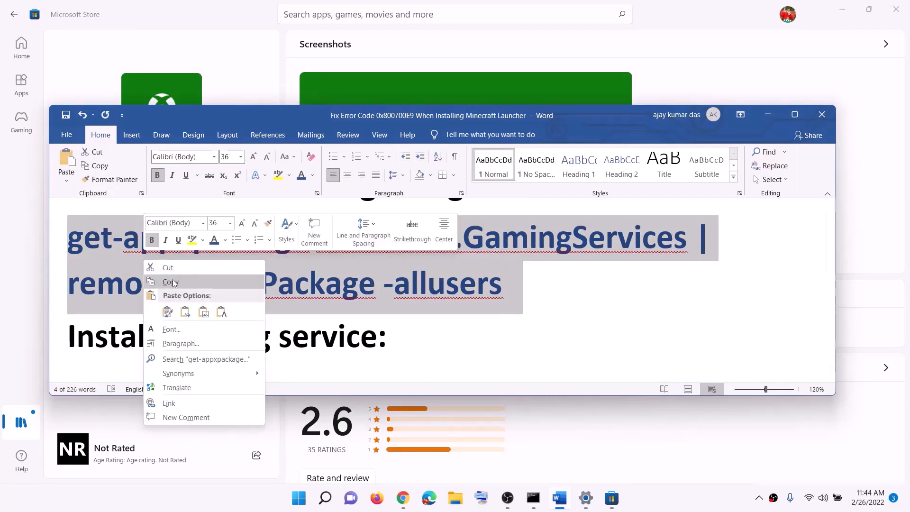
click(171, 283)
Open Windows PowerShell as administrator and run the copied command that removes Microsoft.GamingServices for all users.
click(294, 507)
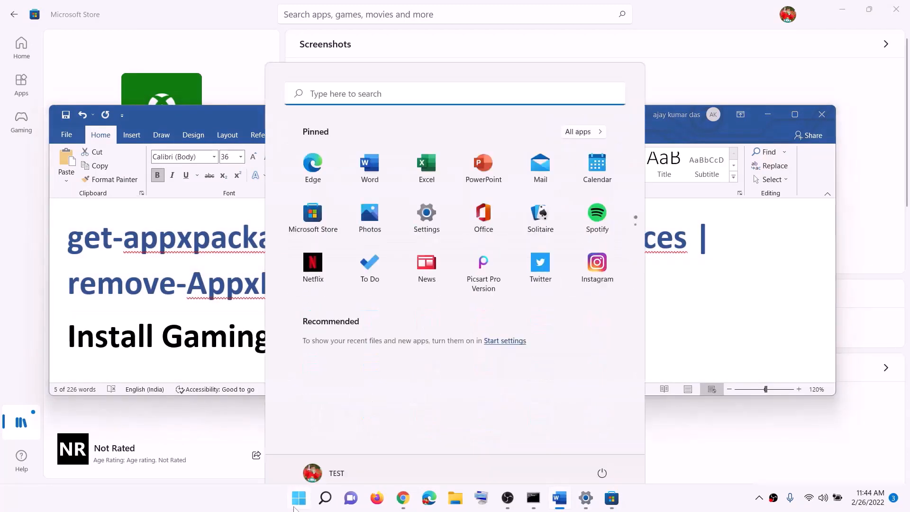
text(powers)
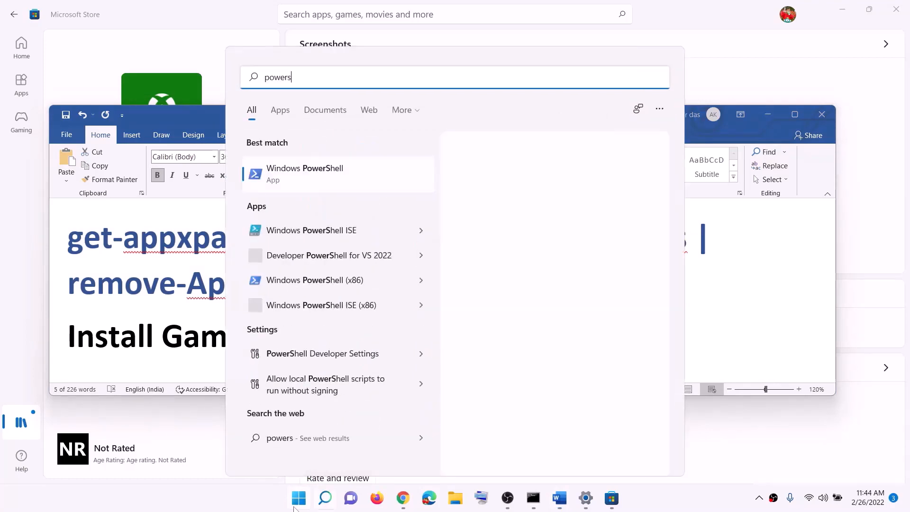
text(hell)
right_click(342, 176)
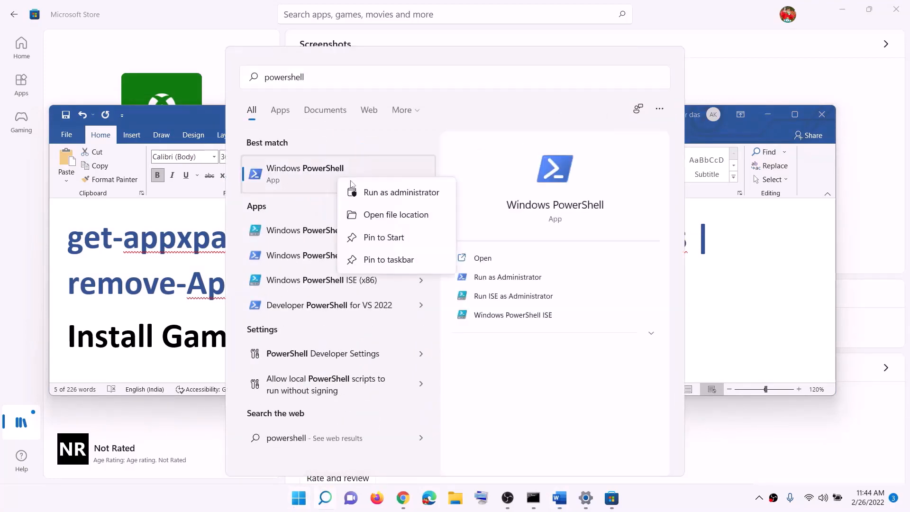
click(393, 196)
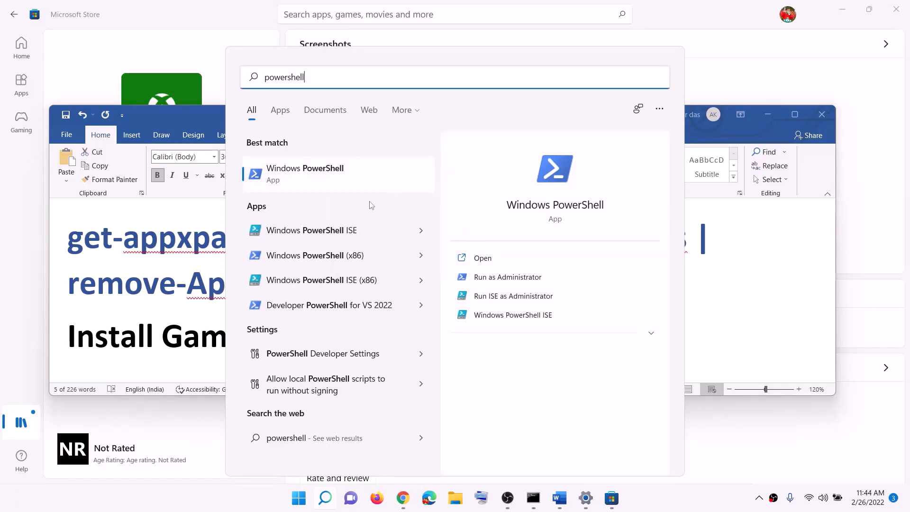
click(396, 338)
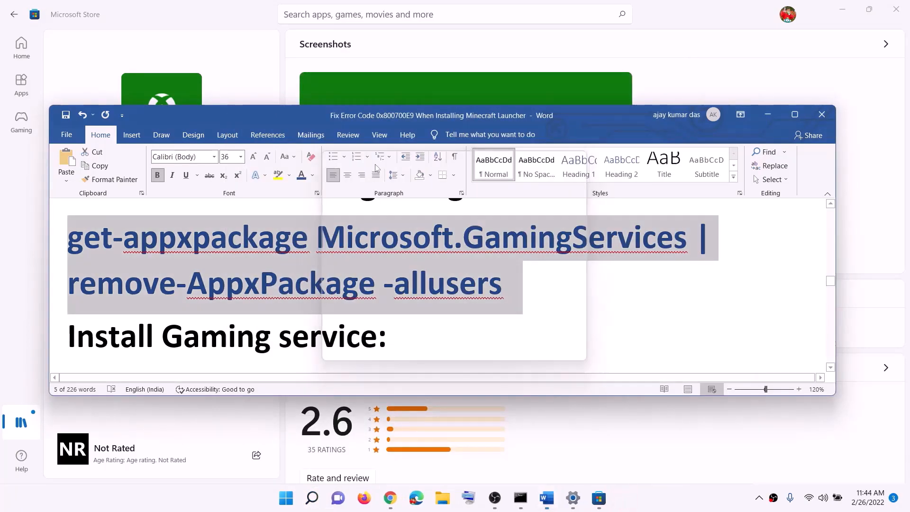
key(ctrl+v)
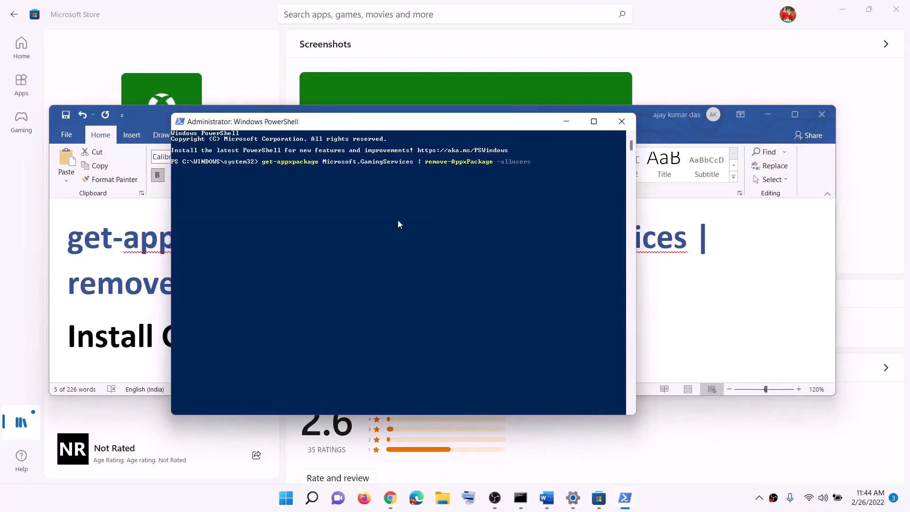
Copy the Gaming Services install command "start ms-windows-store://pdp/?productid=9MWPM2CQNLHN" from the Word notes.
click(93, 256)
scroll(301, 285, down, 3)
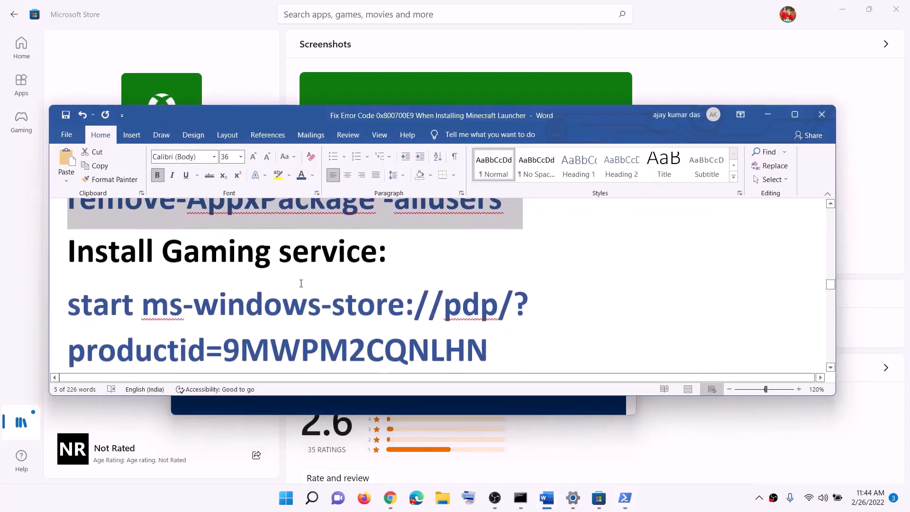
drag(460, 338, 81, 276)
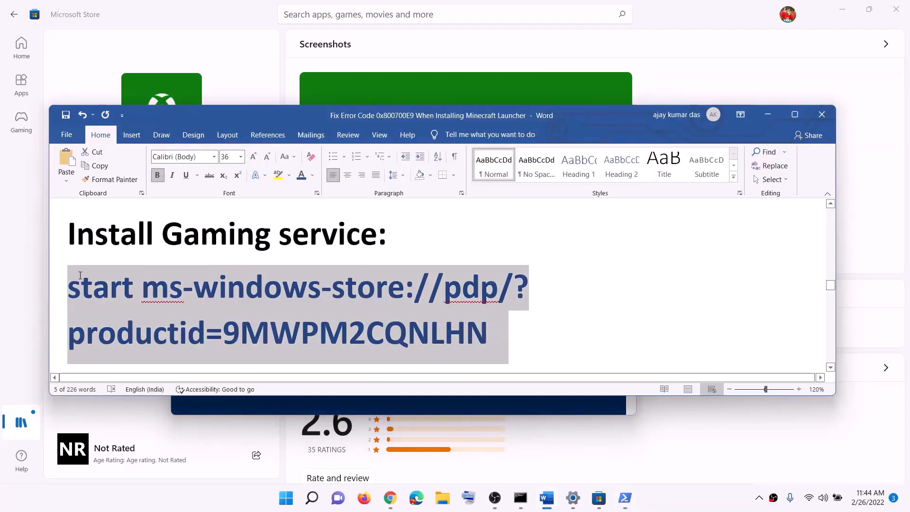
right_click(167, 322)
click(194, 176)
Run the copied store command in PowerShell, start installing Gaming Services in Microsoft Store and allow the User Account Control request.
key(alt+Tab)
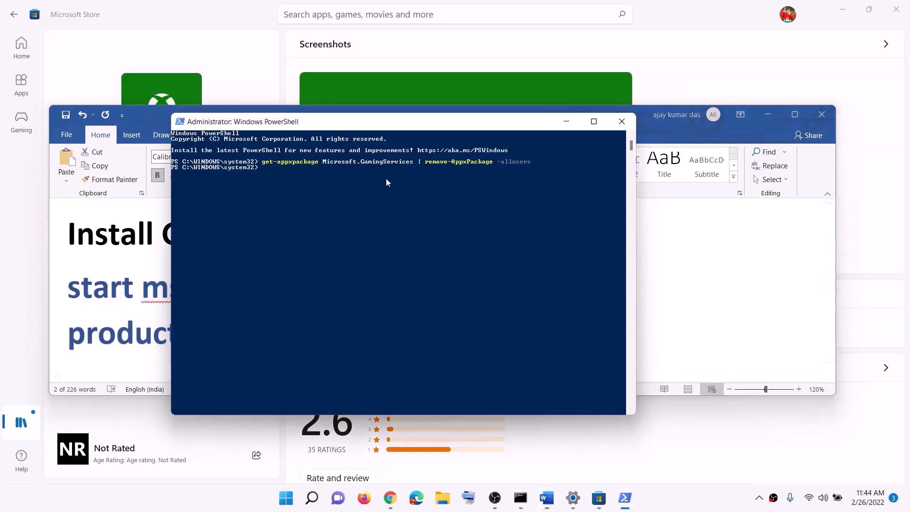
right_click(385, 177)
key(Return)
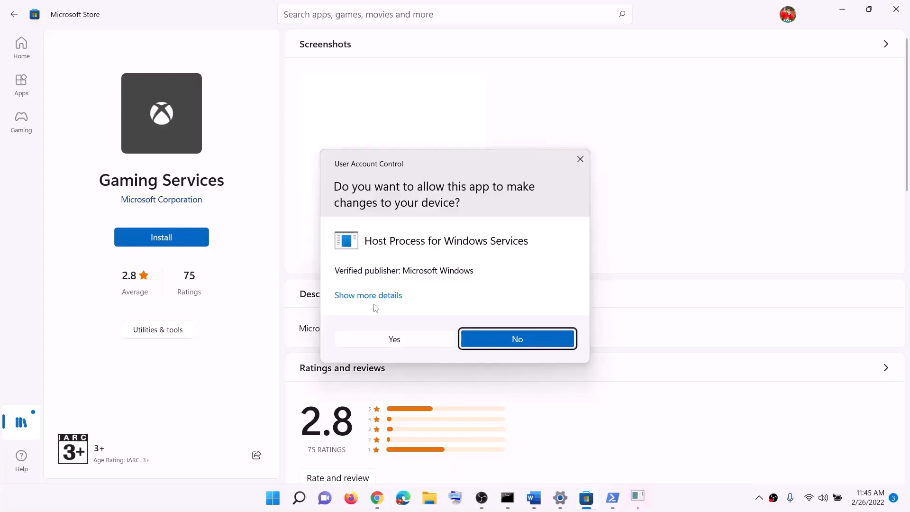
click(380, 339)
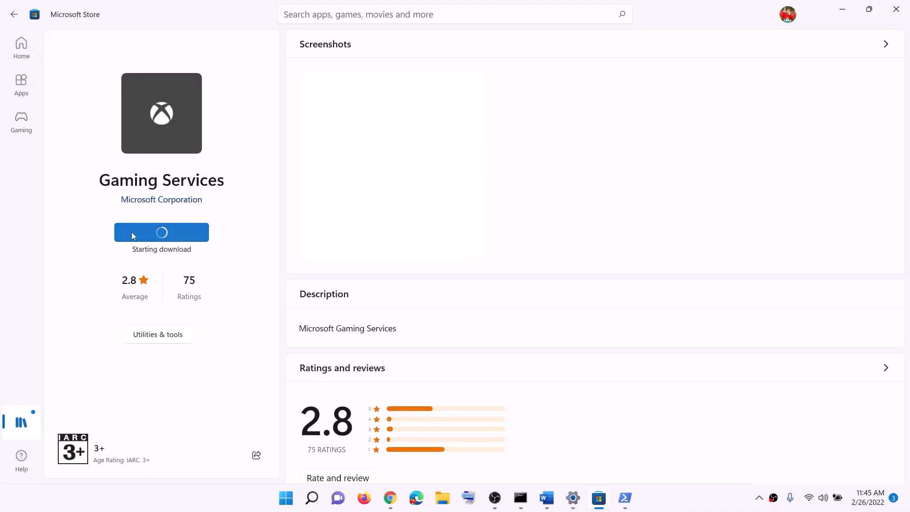
Return to the Word notes and read the list of services to configure, including IP Helper and the Xbox Live services.
click(547, 498)
triple_click(292, 300)
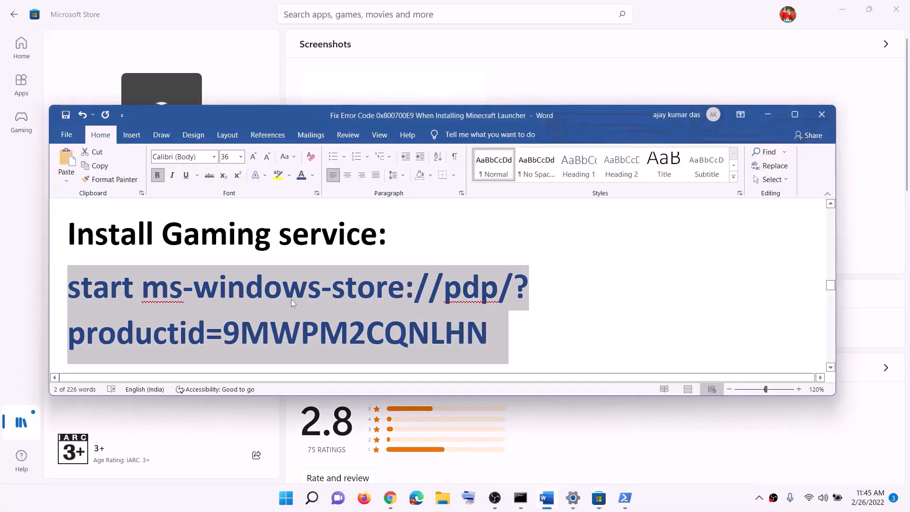
scroll(292, 299, down, 2)
scroll(293, 298, down, 4)
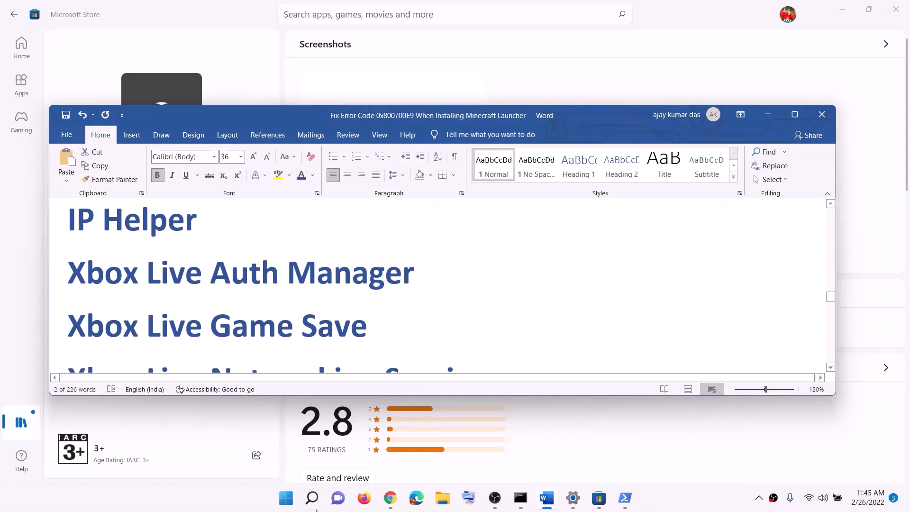
Search Windows for "services" and open the Services console.
click(312, 499)
text(services)
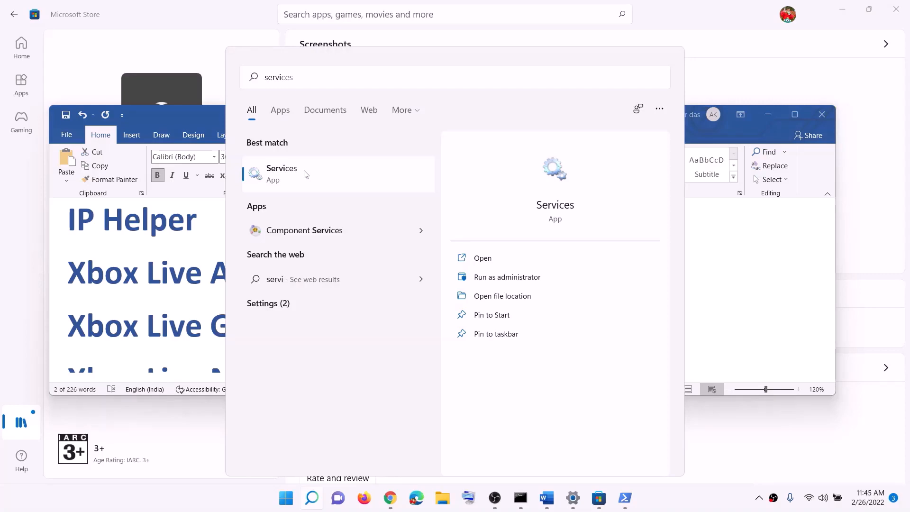
click(306, 174)
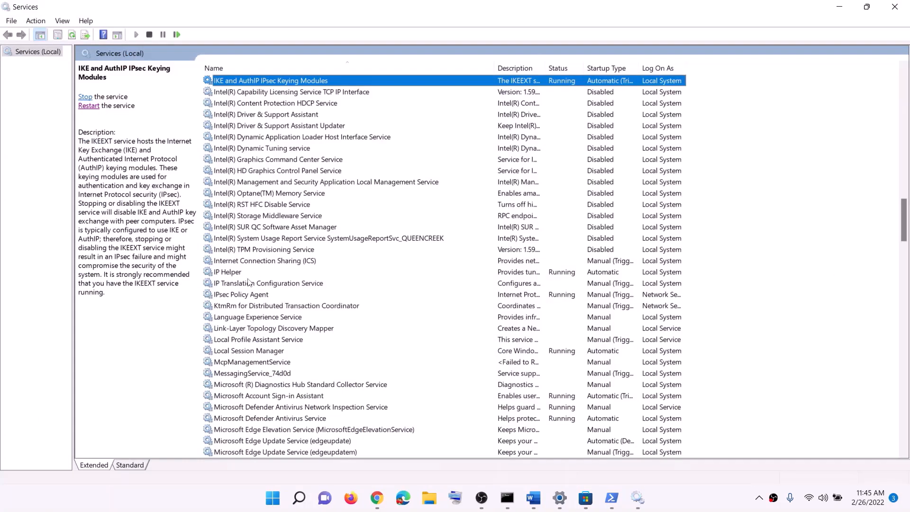
Set the IP Helper service's startup type to Automatic, apply the setting and close its properties.
click(250, 274)
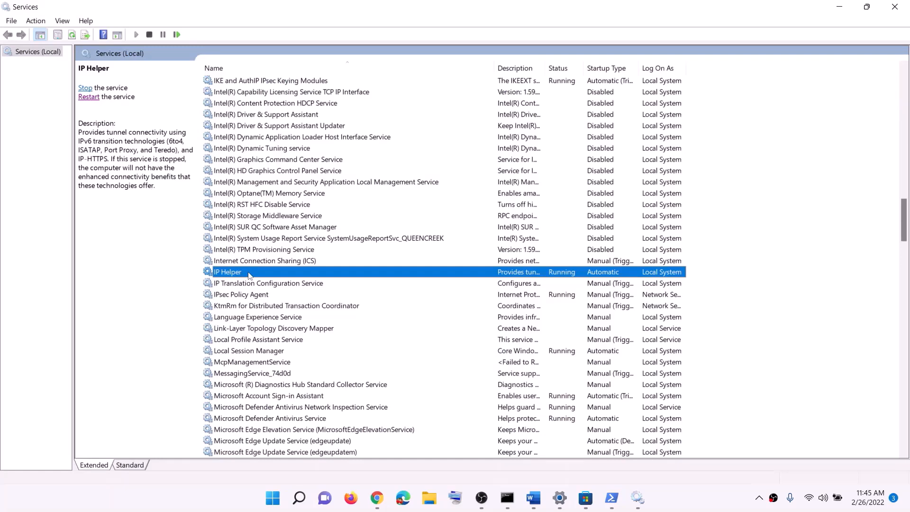
double_click(249, 274)
click(429, 234)
click(428, 254)
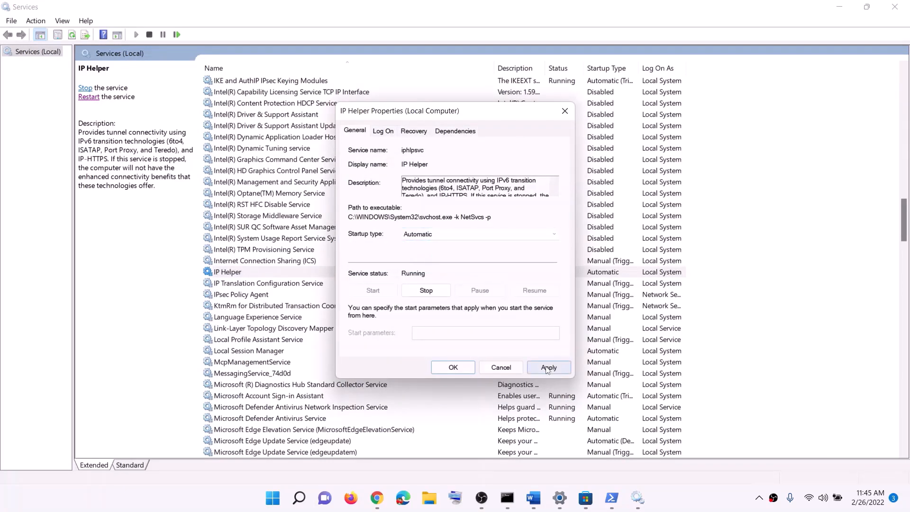
click(548, 368)
click(468, 366)
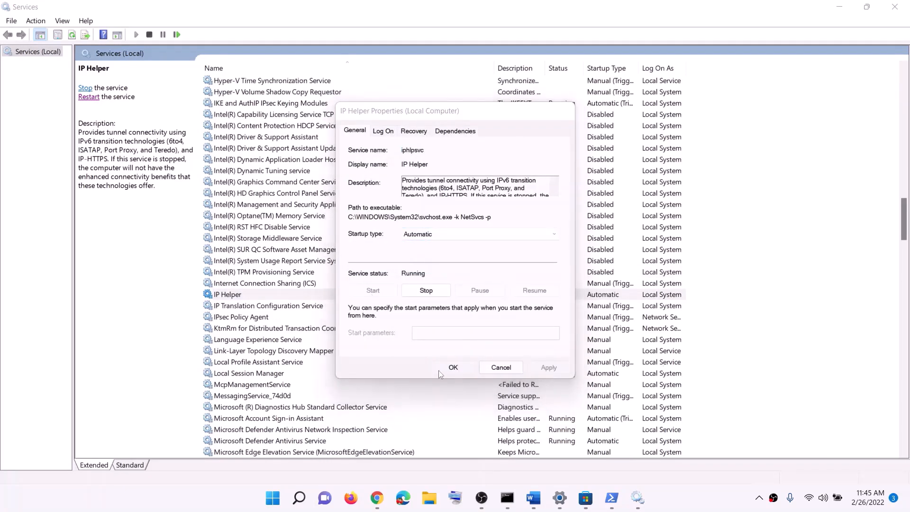
Find the Xbox Accessory Management Service, set its startup type to Automatic, and apply and close its properties.
click(261, 419)
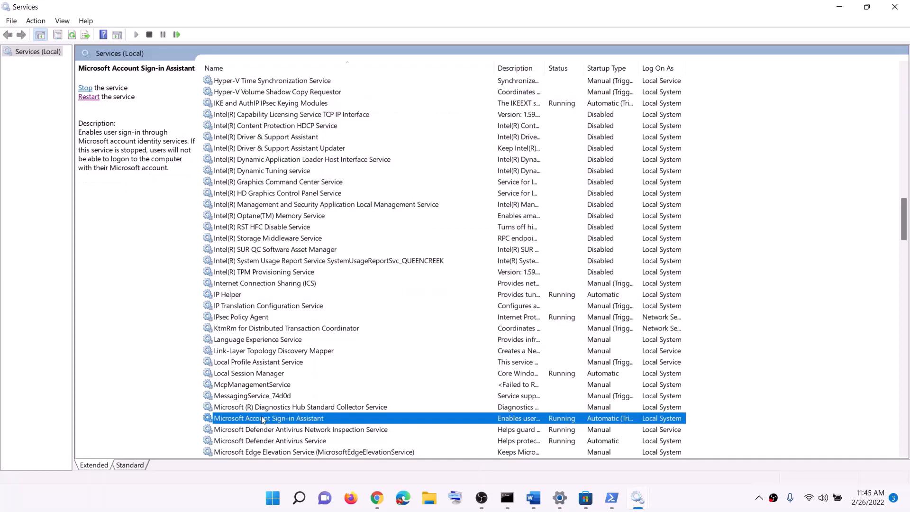
key(x)
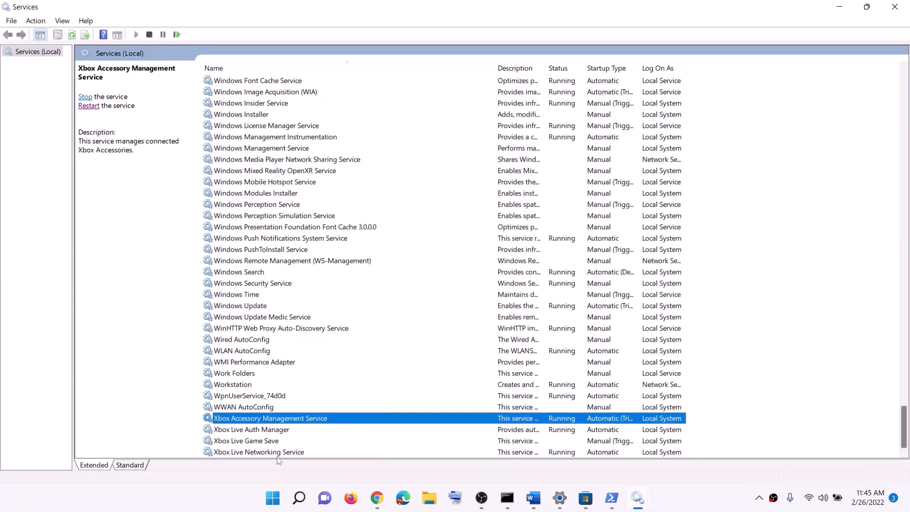
double_click(262, 423)
click(428, 235)
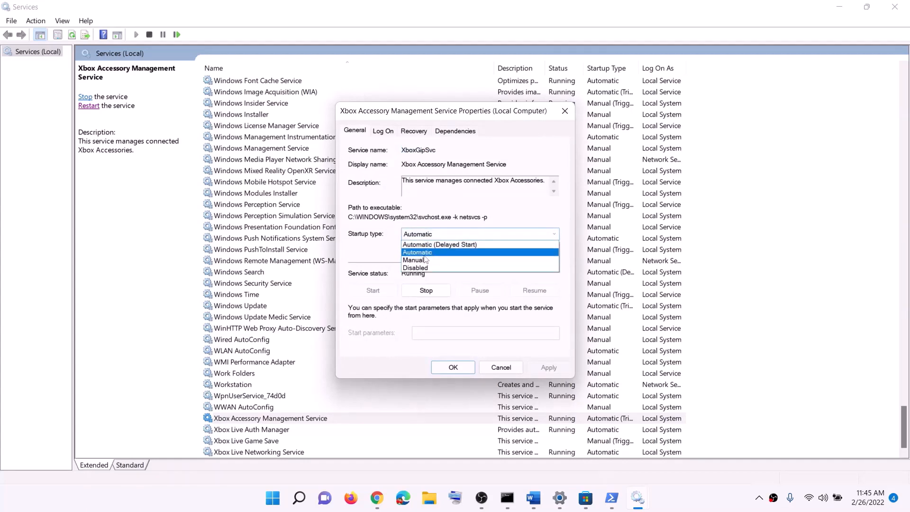
click(424, 253)
click(549, 368)
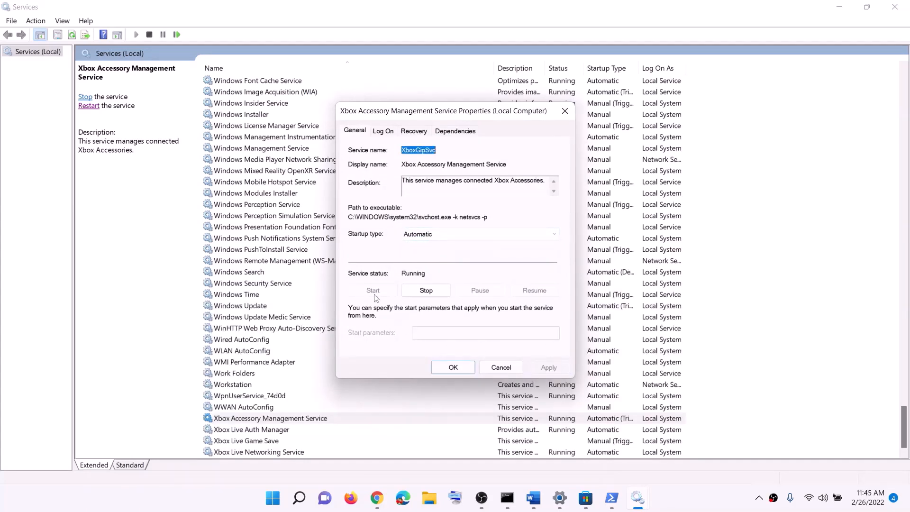
click(452, 368)
Set the Xbox Live Auth Manager service's startup type to Automatic, then apply and close its properties.
double_click(277, 431)
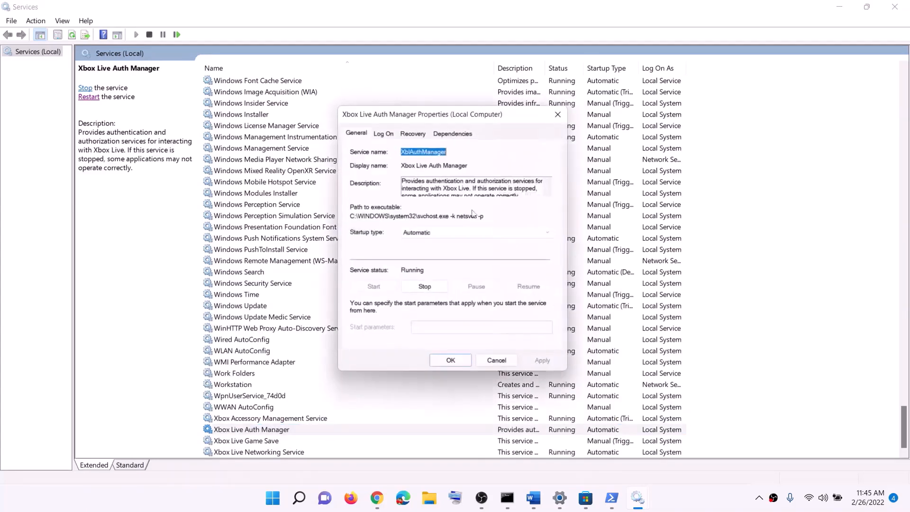
click(438, 235)
click(425, 253)
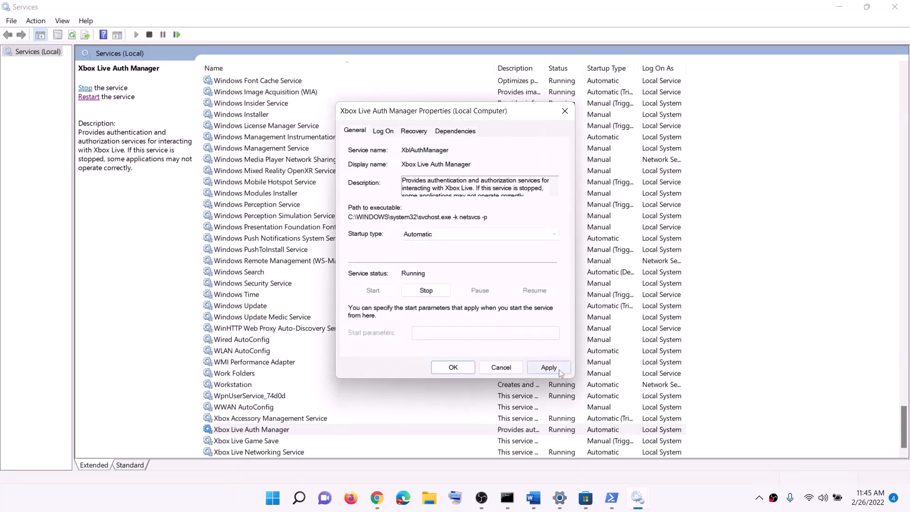
click(549, 368)
click(453, 367)
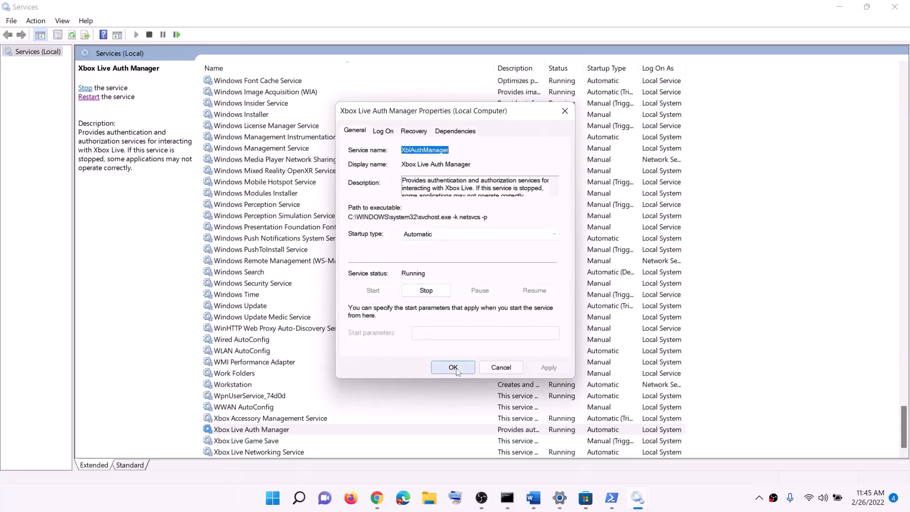
Set the Xbox Live Game Save service's startup type to Automatic, apply it, and start the service.
click(275, 441)
double_click(275, 442)
click(437, 234)
click(424, 251)
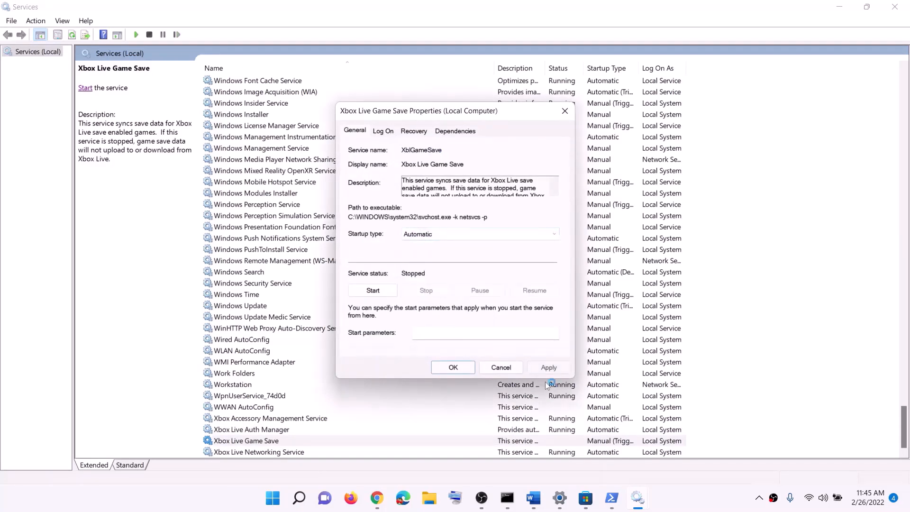
click(540, 368)
click(373, 290)
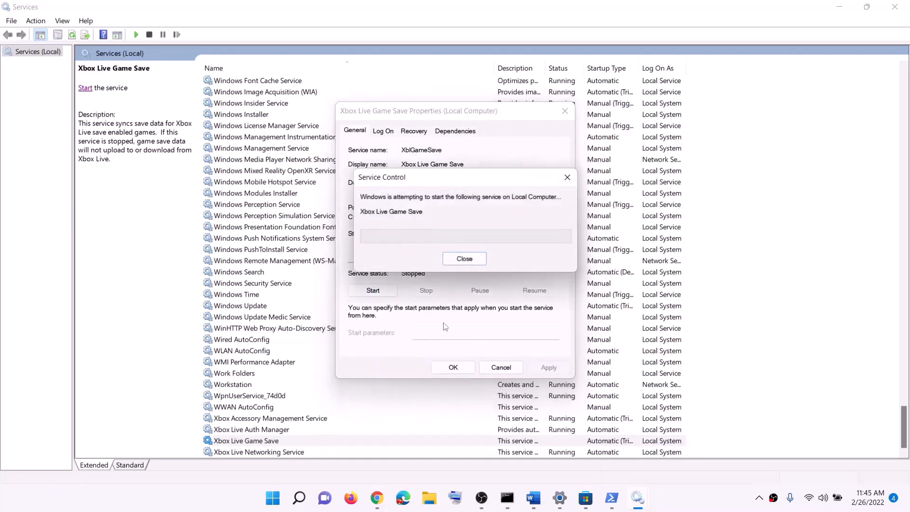
click(453, 367)
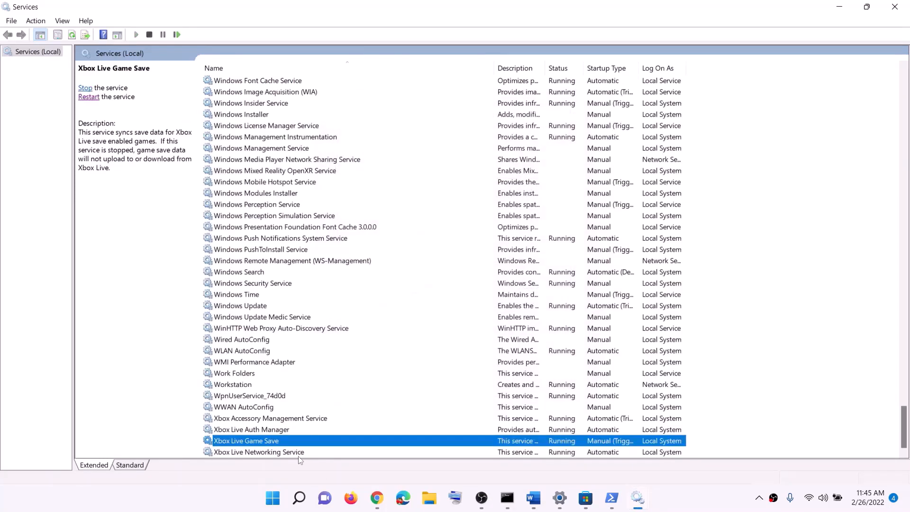
Set the Xbox Live Networking Service's startup type to Automatic, apply the setting and close its properties.
click(298, 452)
double_click(298, 453)
click(447, 235)
click(425, 251)
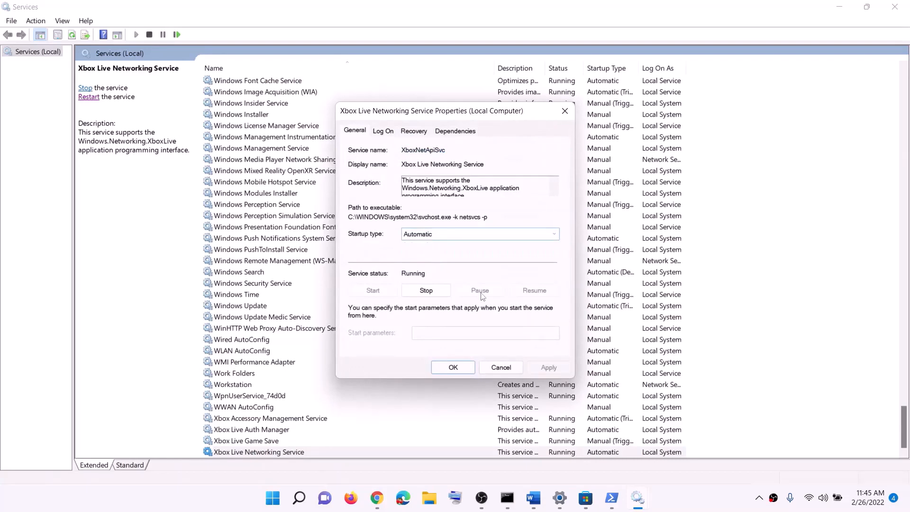
click(545, 368)
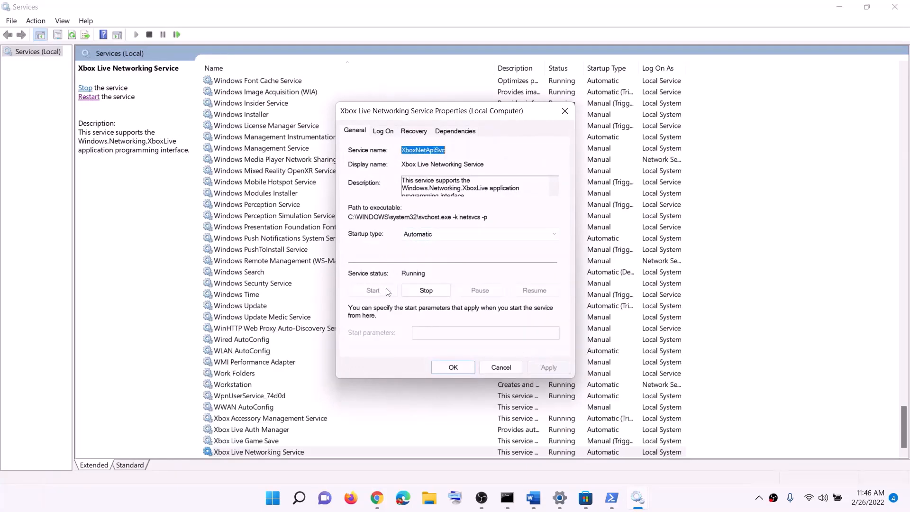
click(453, 368)
Set the Windows Update service's startup type to Automatic, then confirm and close its properties.
click(284, 308)
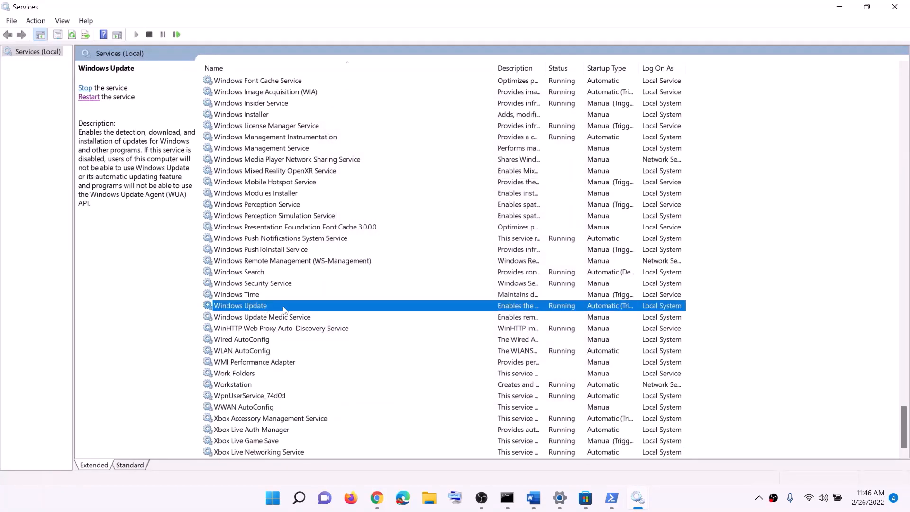
double_click(397, 312)
click(460, 234)
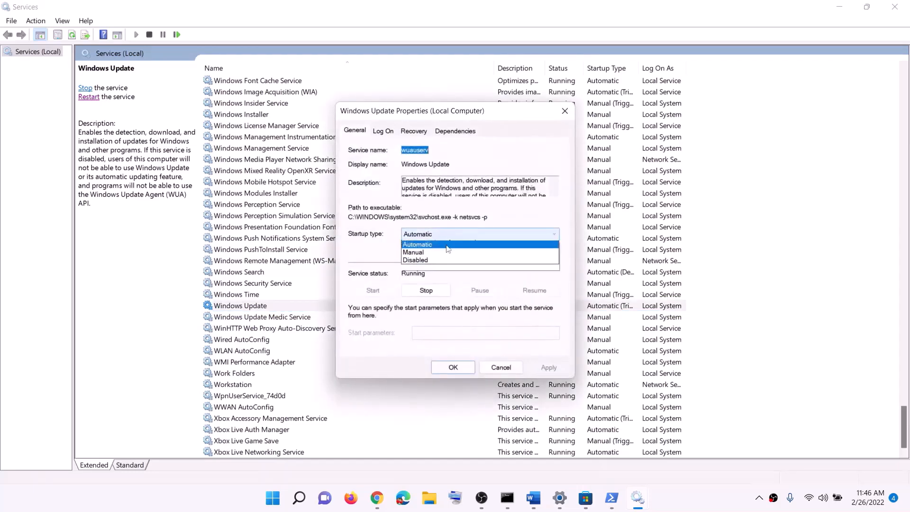
click(434, 253)
click(548, 368)
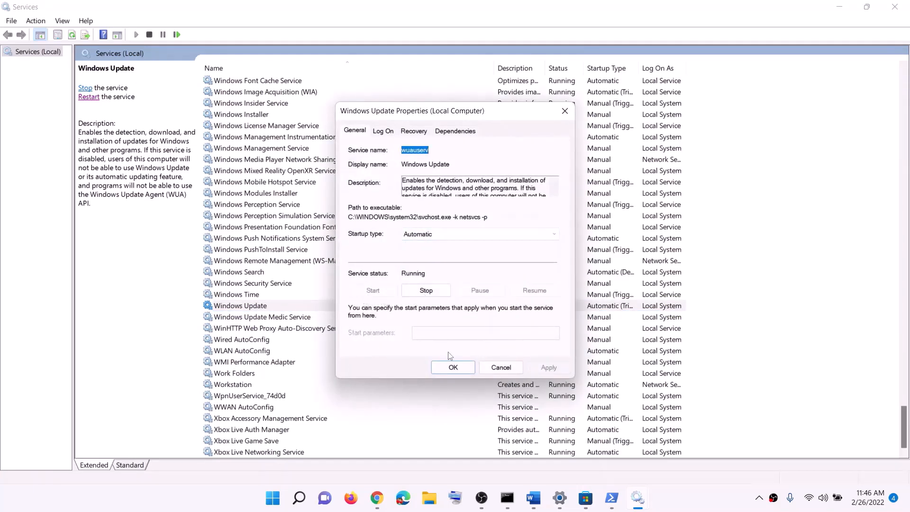
click(453, 368)
Find the two Gaming Services entries in the services list and check their status.
click(311, 262)
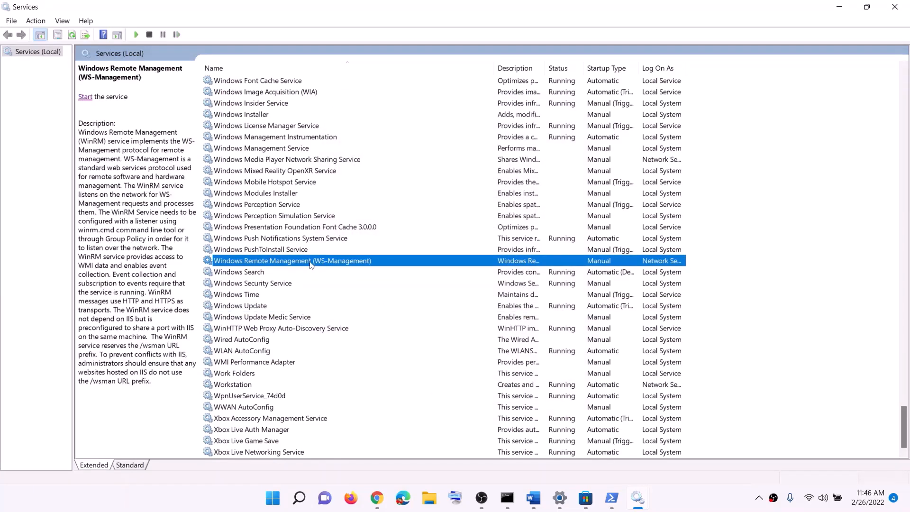
key(g)
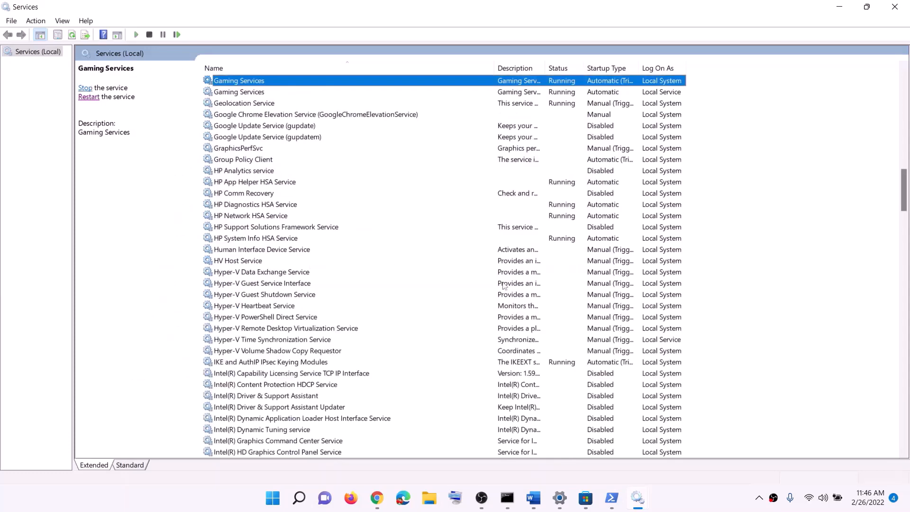
scroll(584, 227, up, 3)
click(562, 193)
click(561, 185)
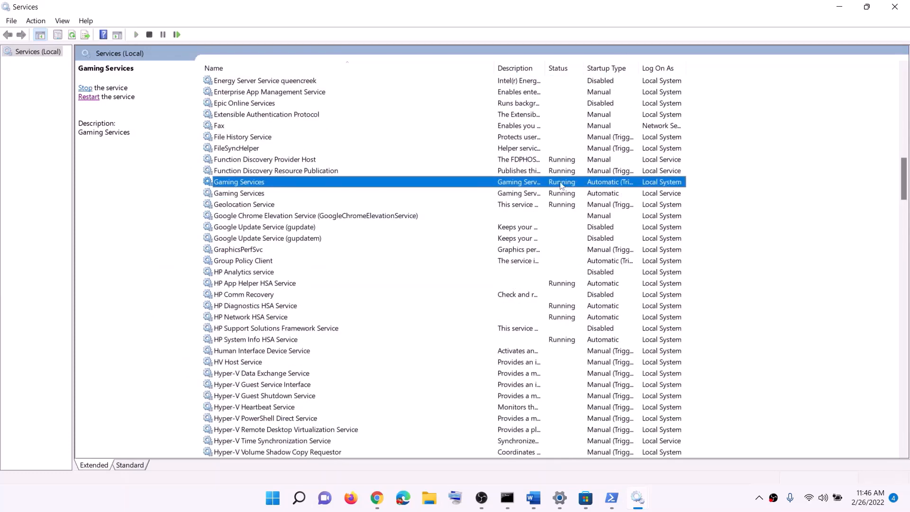
click(564, 194)
click(563, 186)
right_click(560, 186)
click(562, 193)
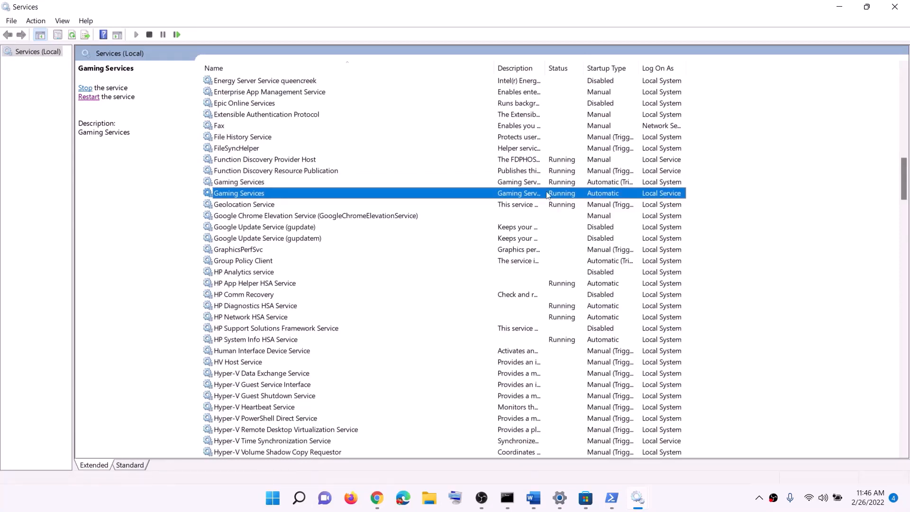
click(562, 186)
click(563, 193)
click(561, 186)
click(561, 193)
click(562, 186)
Stop both Gaming Services entries, first the Local System one and then the Local Service one.
right_click(564, 187)
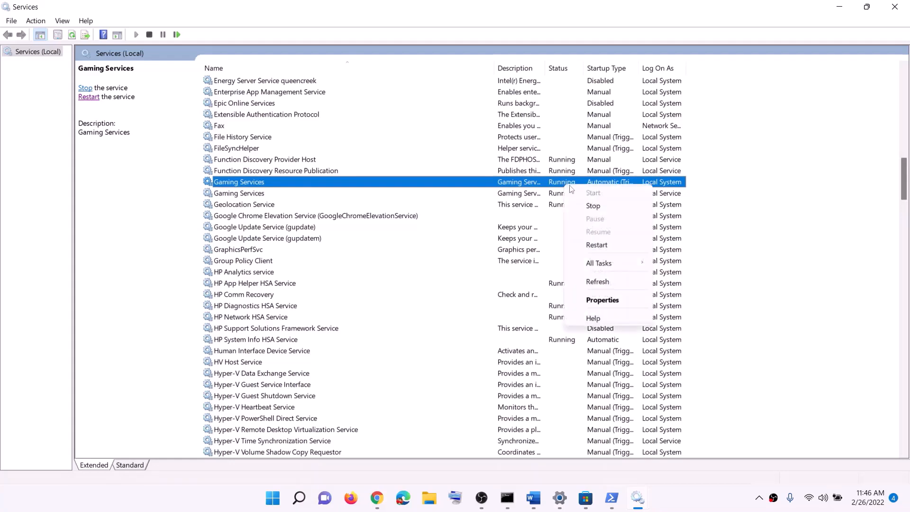
click(580, 204)
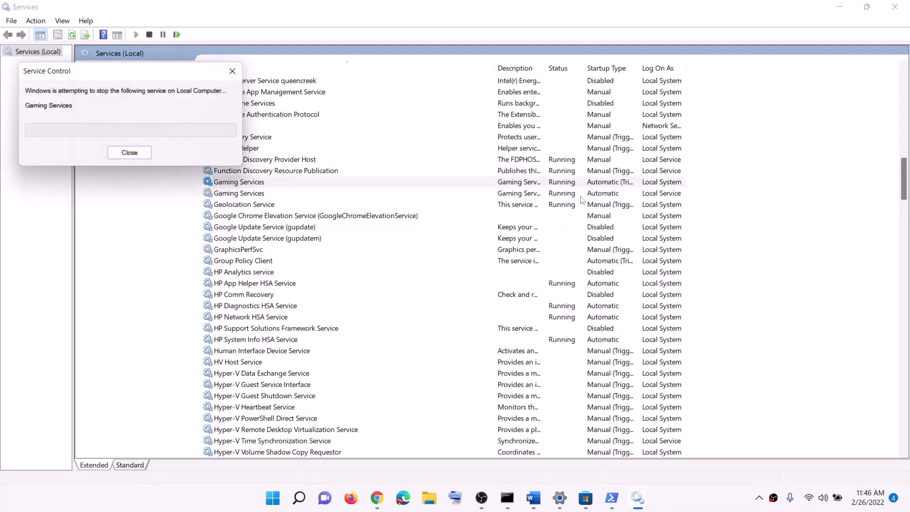
click(564, 193)
right_click(563, 195)
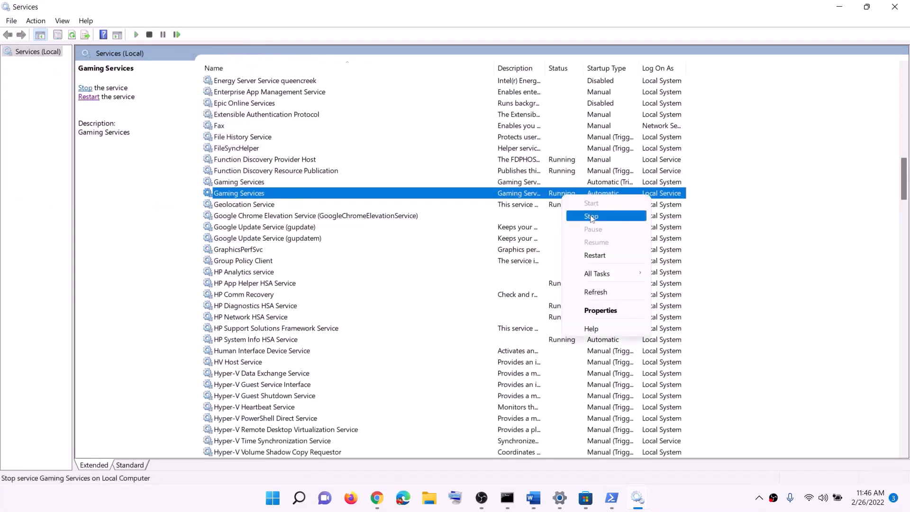
click(592, 218)
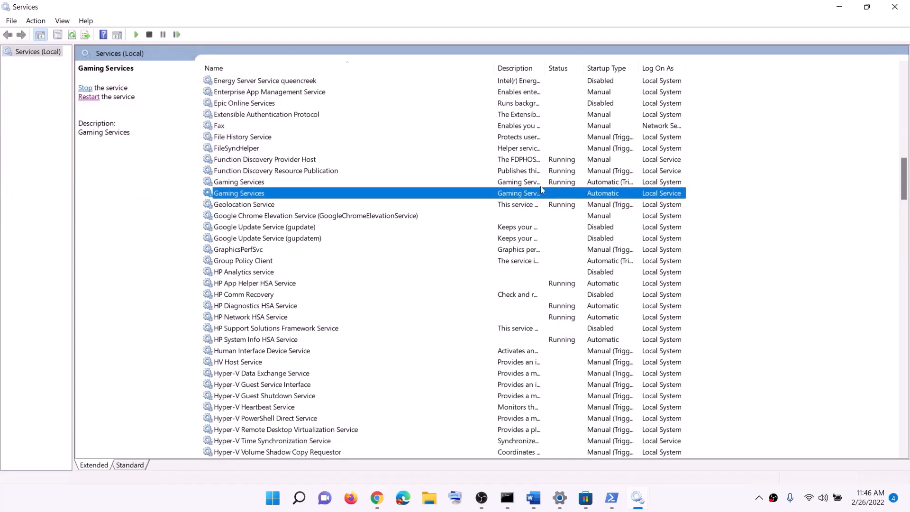
Restart the Local System Gaming Services entry and start the Local Service one.
click(557, 185)
right_click(562, 187)
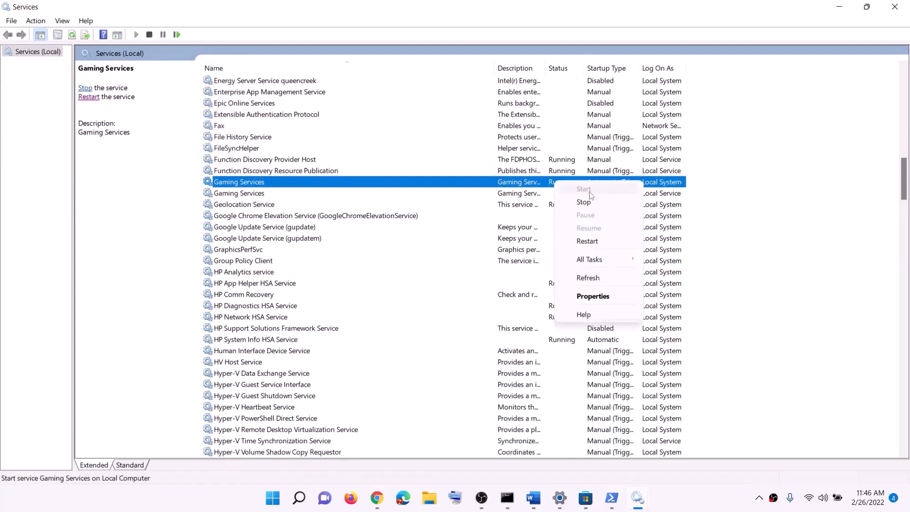
click(599, 237)
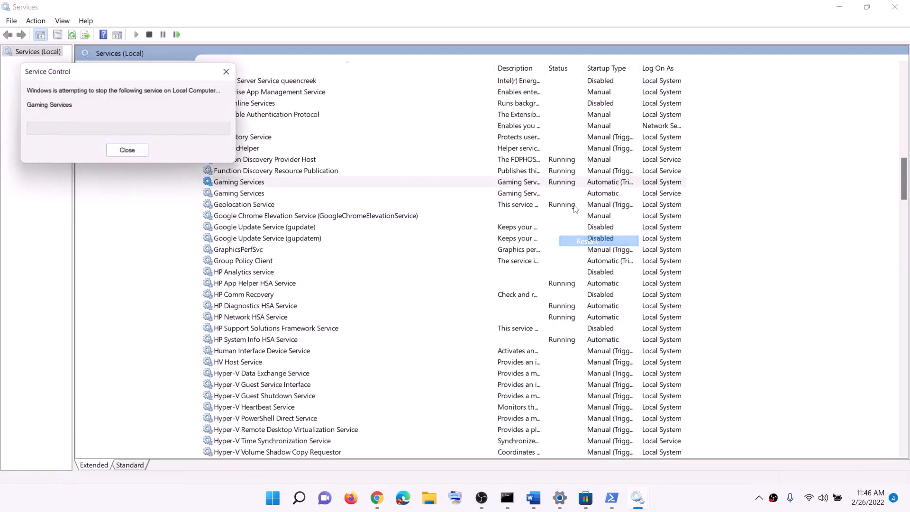
click(550, 197)
right_click(550, 200)
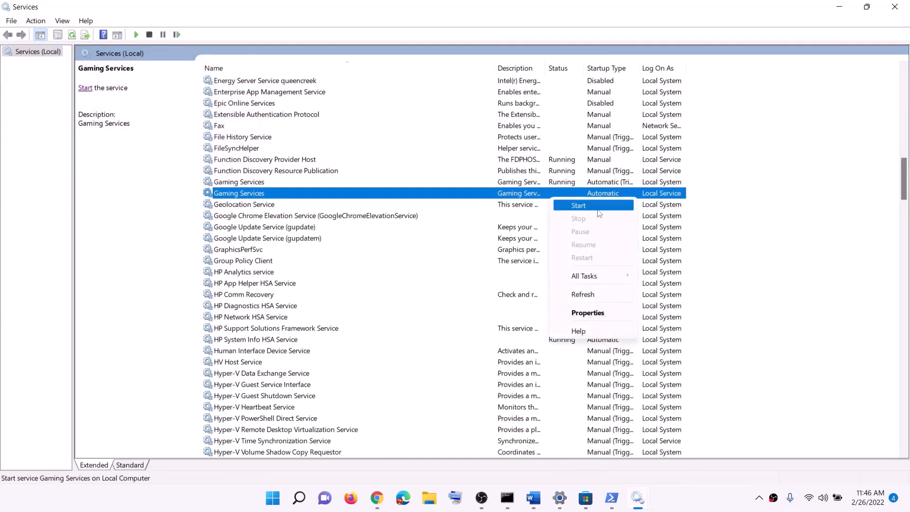
click(595, 206)
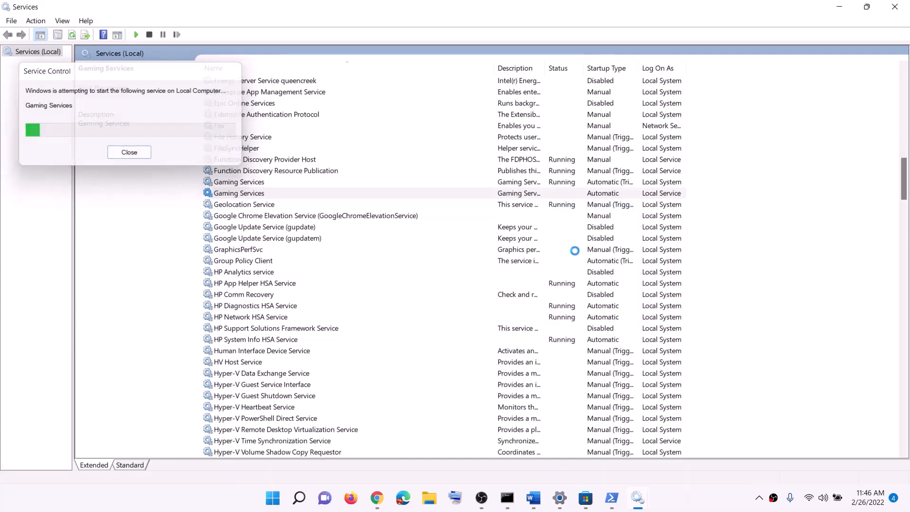
Set the Microsoft Store Install Service's startup type to Automatic, confirm its properties and close the Services window.
click(473, 261)
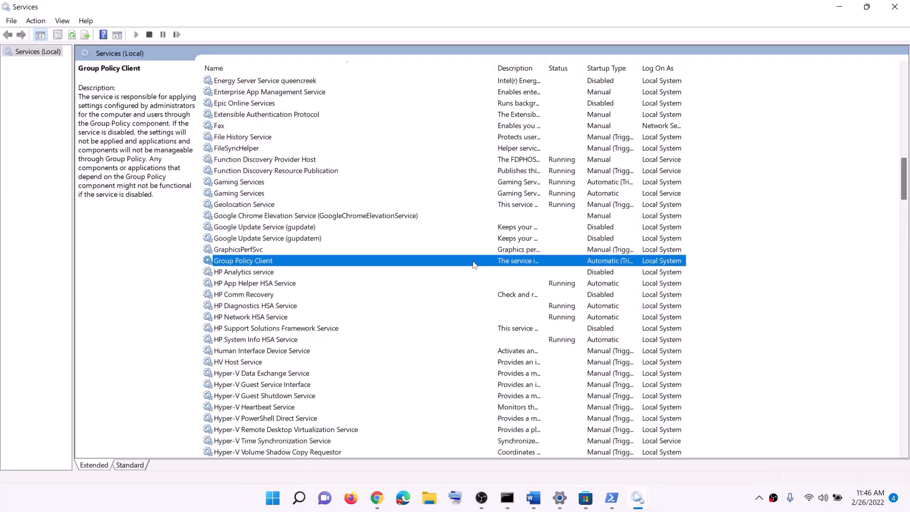
key(m)
click(287, 249)
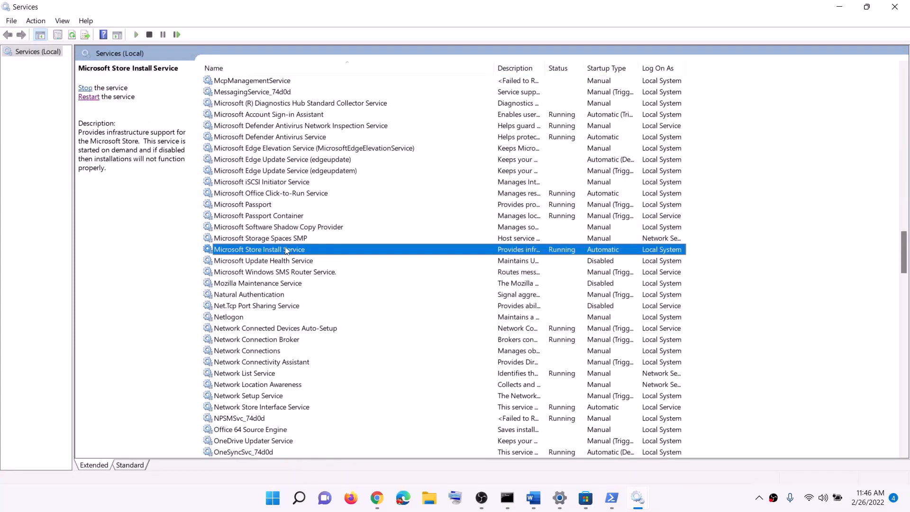
double_click(505, 252)
click(448, 234)
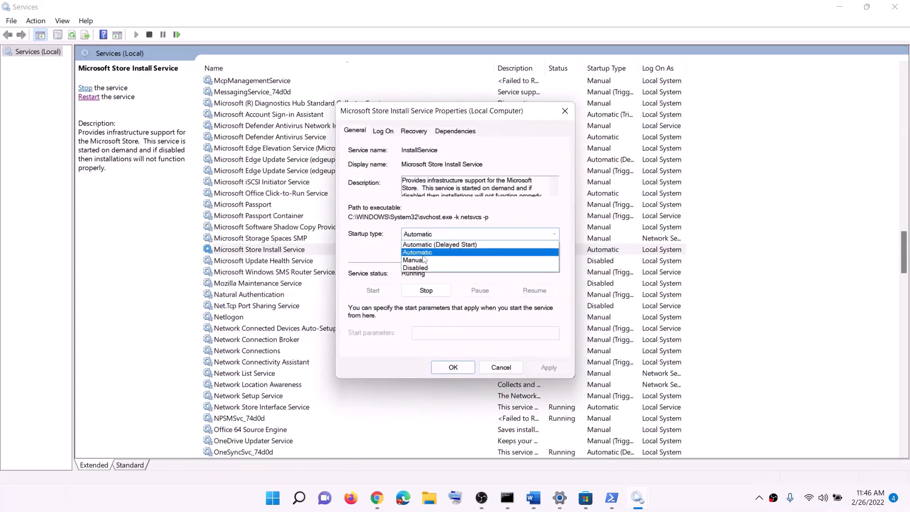
click(423, 255)
click(558, 370)
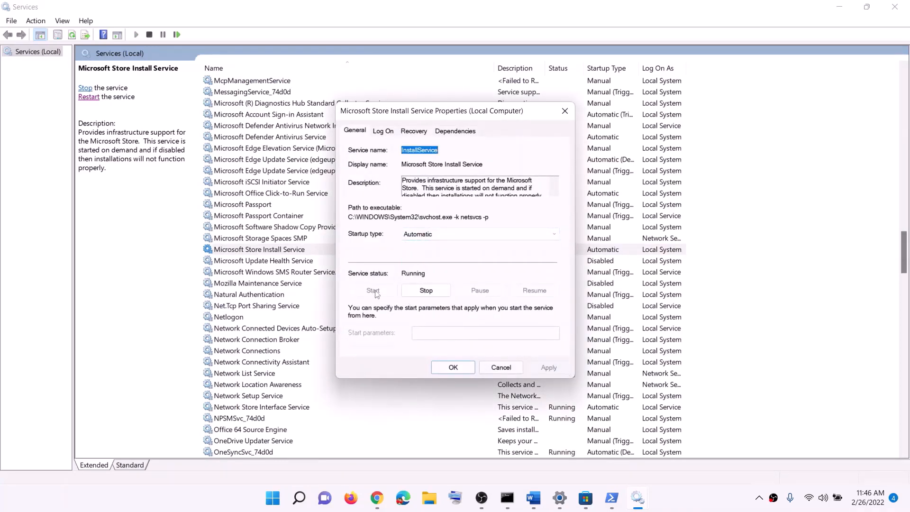
click(453, 367)
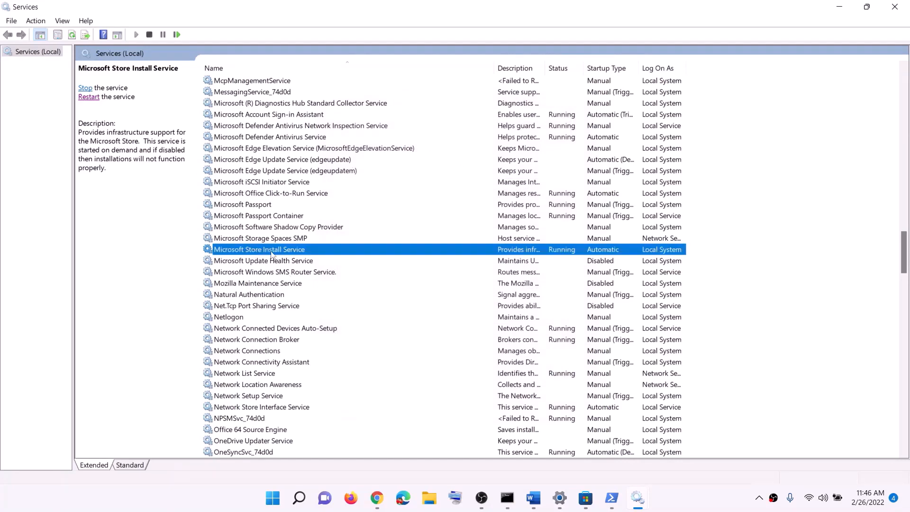
click(890, 8)
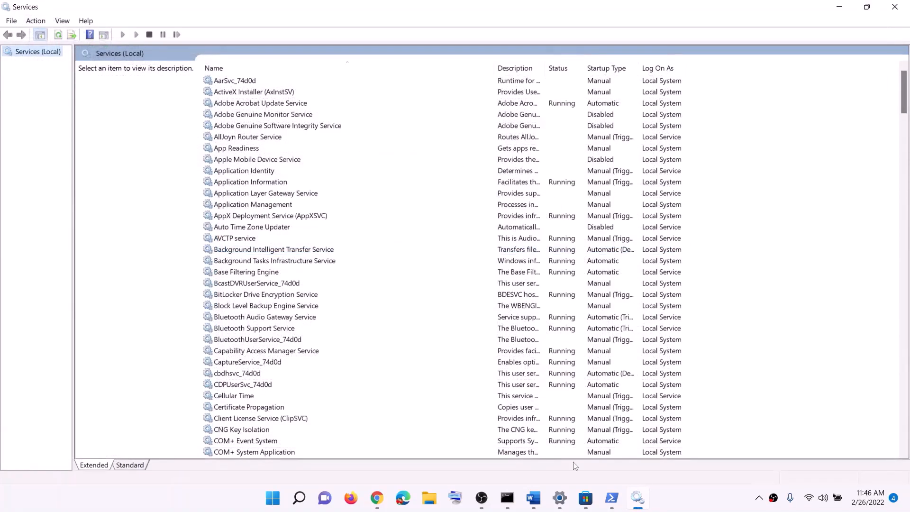
Switch to the Word instructions and highlight the Step 10 text "Update Windows".
click(533, 498)
scroll(351, 305, down, 2)
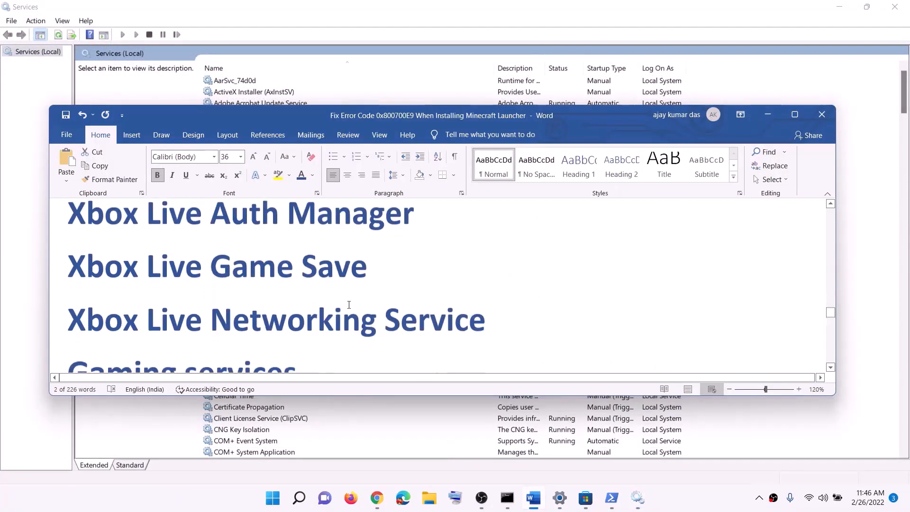
scroll(352, 305, down, 5)
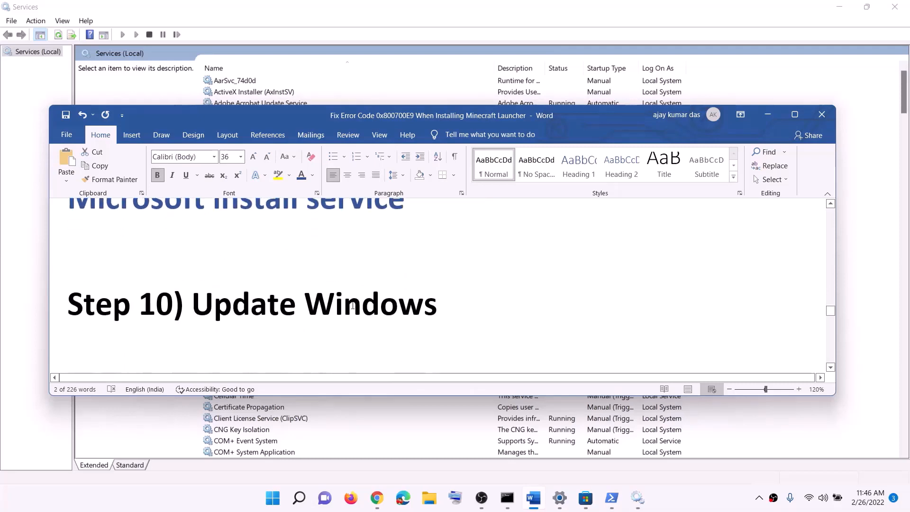
drag(238, 307, 455, 309)
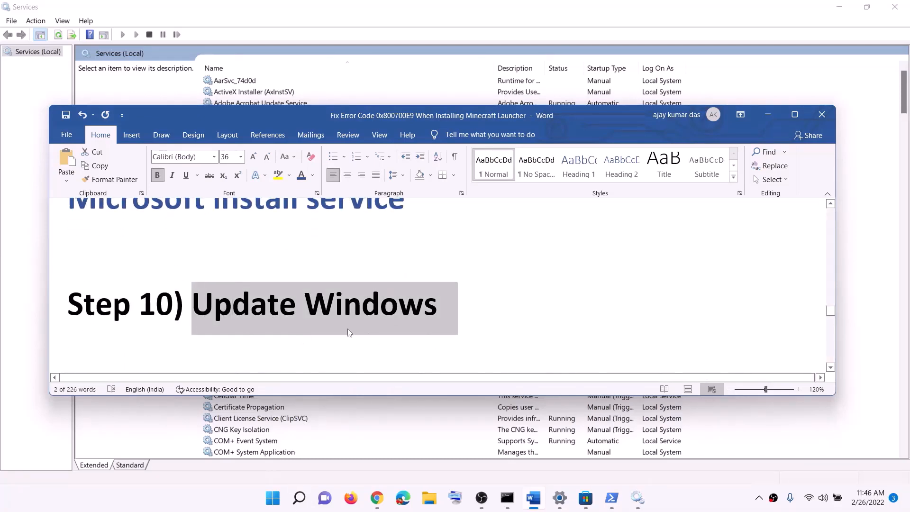
Switch to Windows Settings and check for Windows updates.
click(268, 502)
click(426, 201)
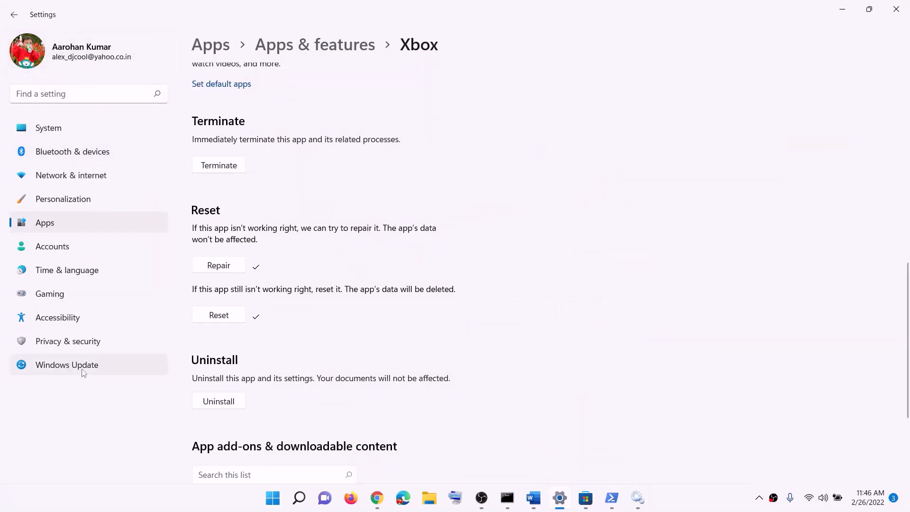
click(59, 370)
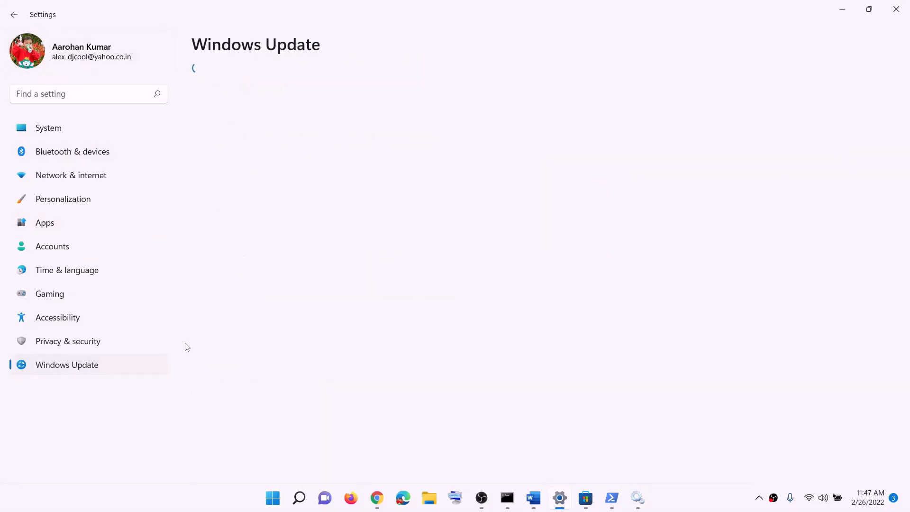
click(741, 101)
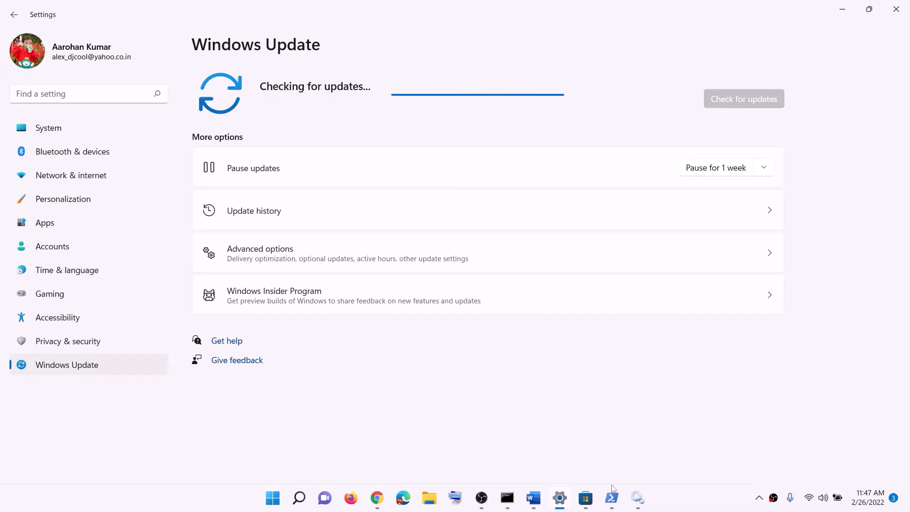
Copy the WSRESET command from Step 11 of the Word instructions and run it through Windows search.
click(533, 498)
scroll(306, 301, down, 3)
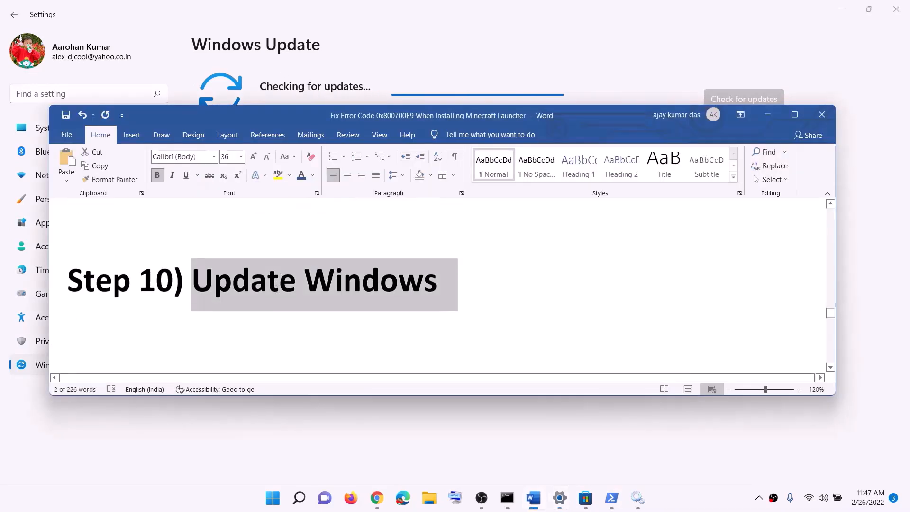
double_click(307, 298)
key(ctrl+c)
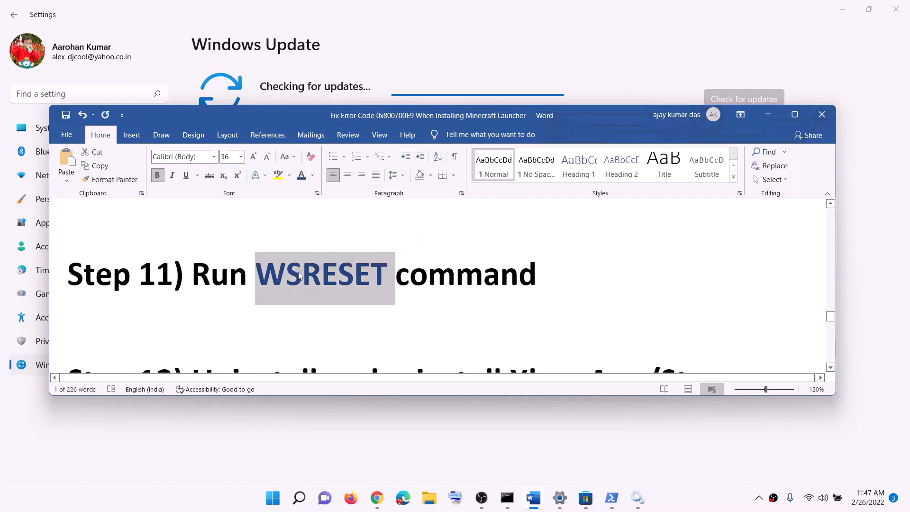
click(275, 493)
key(ctrl+v)
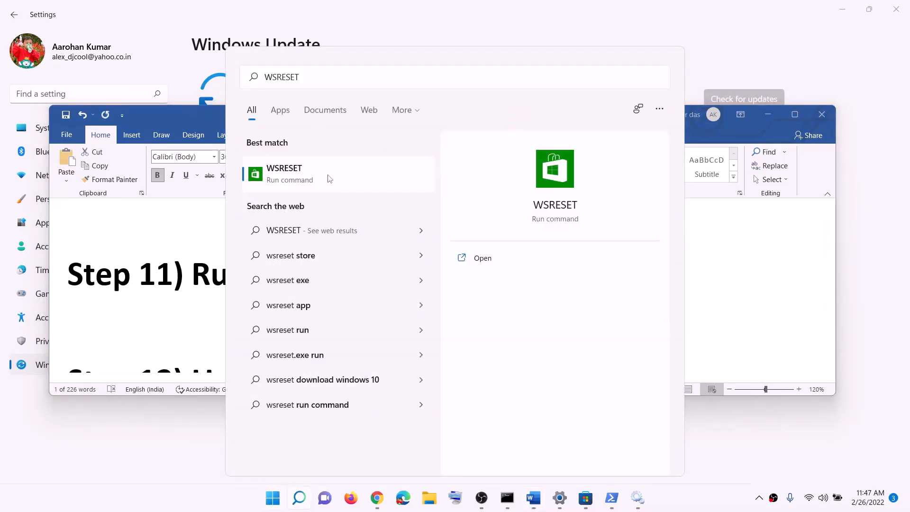
click(331, 178)
drag(357, 81, 529, 143)
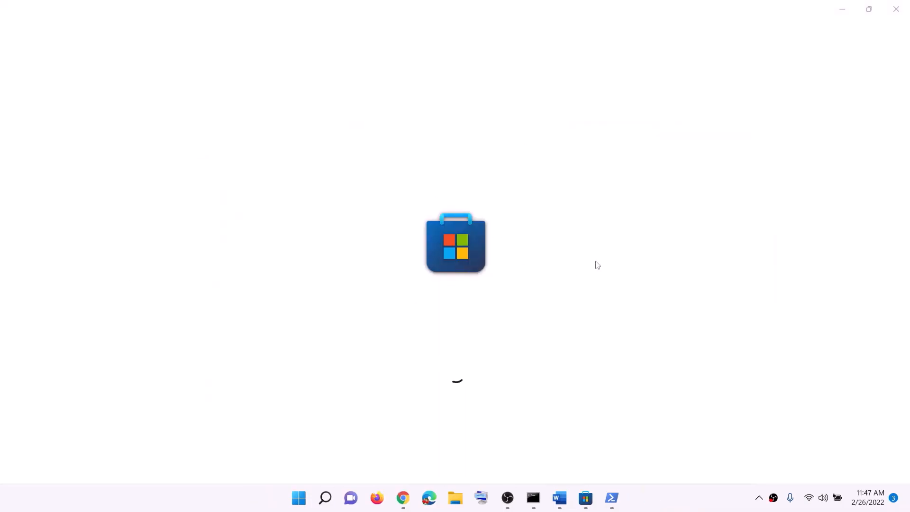
Return to the Word instructions and highlight the Step 12 heading about uninstalling and reinstalling the Xbox App/Store.
click(561, 504)
scroll(367, 274, down, 5)
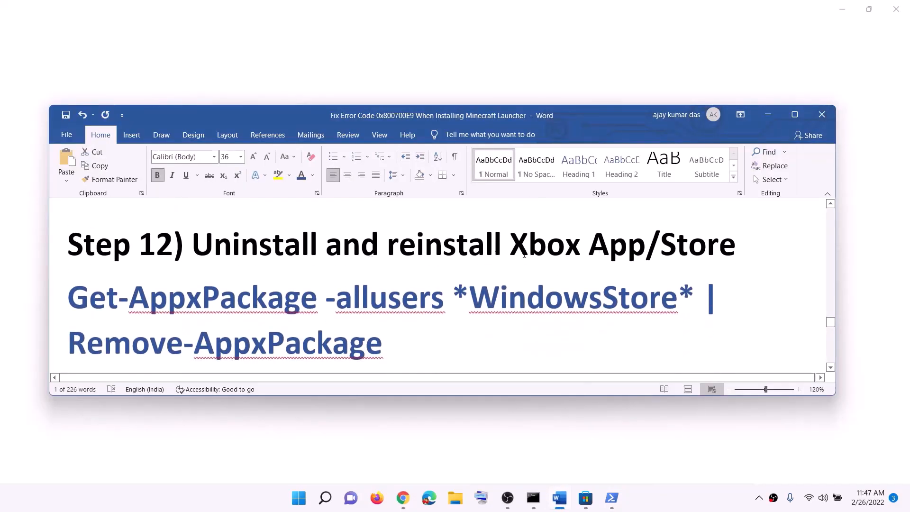
drag(511, 256, 677, 257)
drag(737, 256, 469, 256)
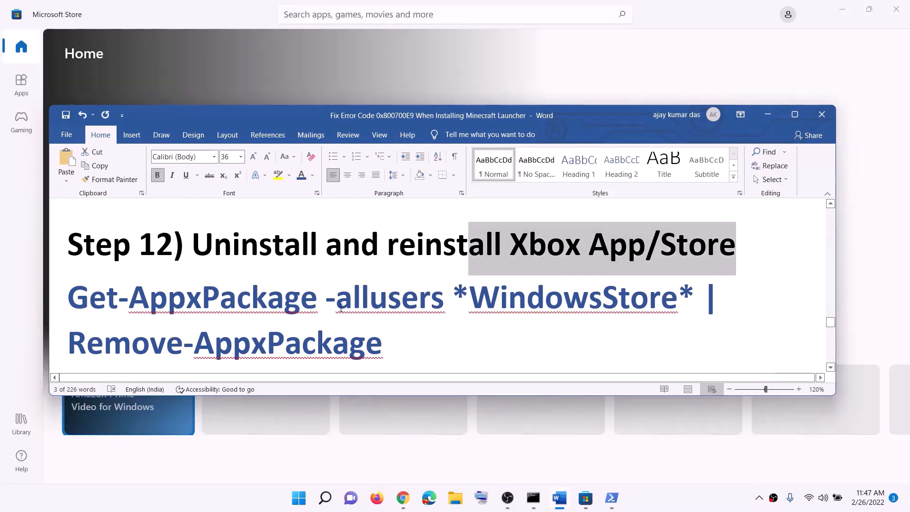
Find the Xbox app through Windows search and uninstall it.
scroll(333, 308, down, 1)
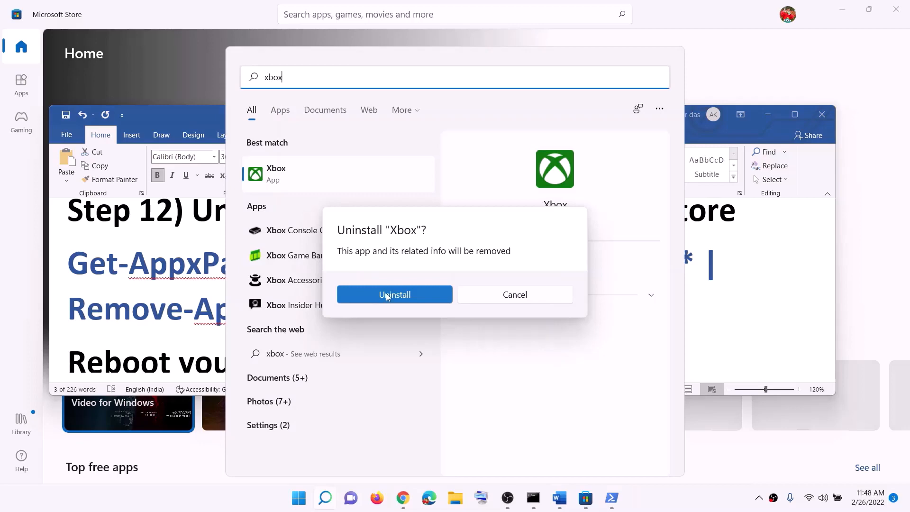
click(387, 295)
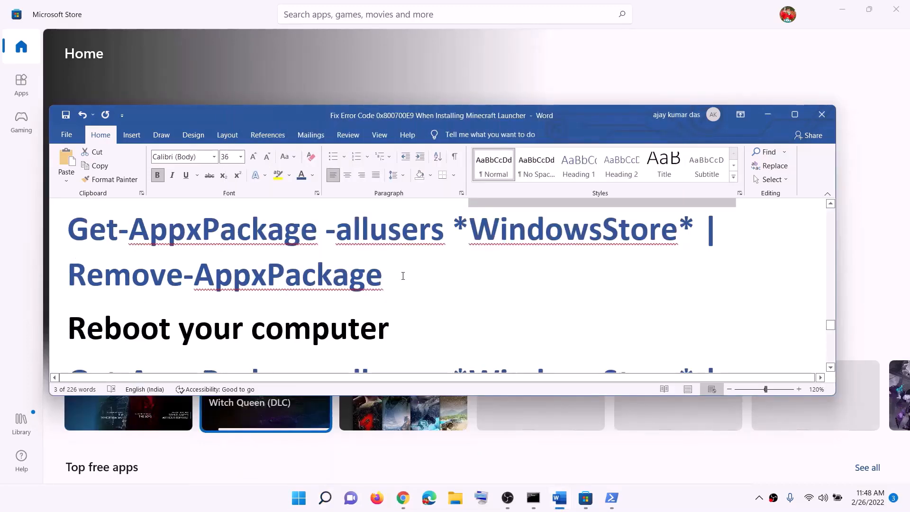
Copy the Step 12 command Get-AppxPackage -allusers *WindowsStore* | Remove-AppxPackage from Word and run it in administrator PowerShell.
triple_click(403, 276)
right_click(134, 256)
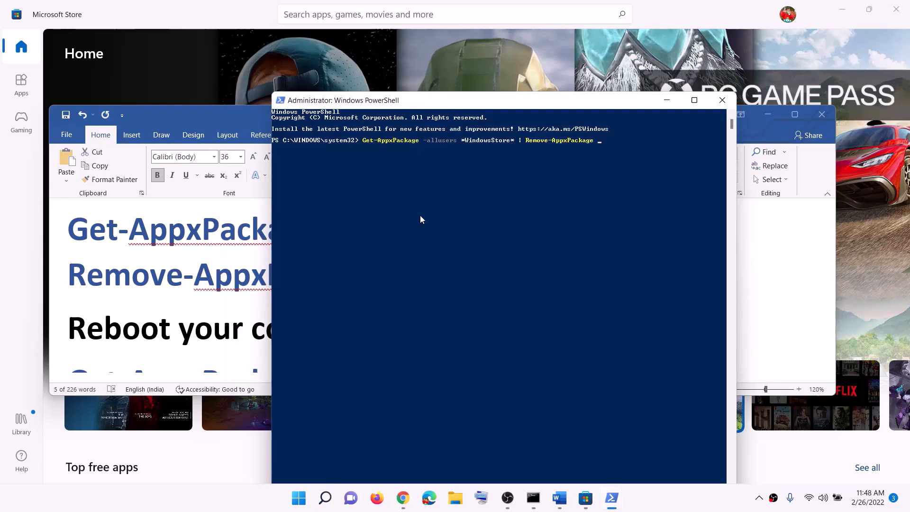
key(Return)
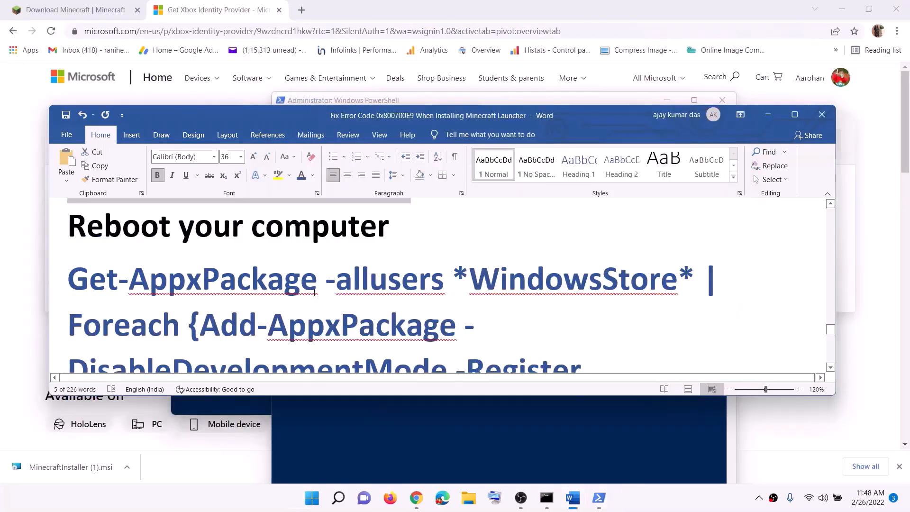
Go to the command after "Reboot your computer" in Word and open a new Windows PowerShell session as administrator.
scroll(314, 293, down, 2)
click(312, 498)
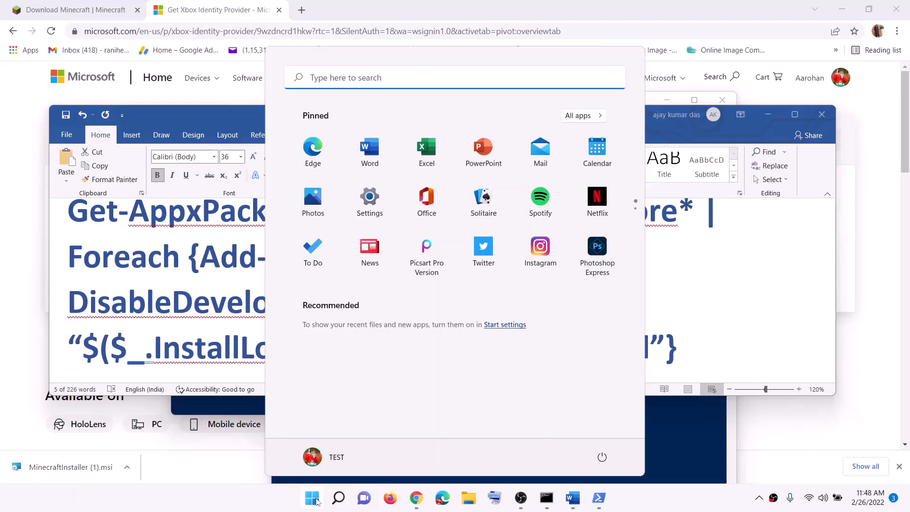
text(powershell)
right_click(326, 188)
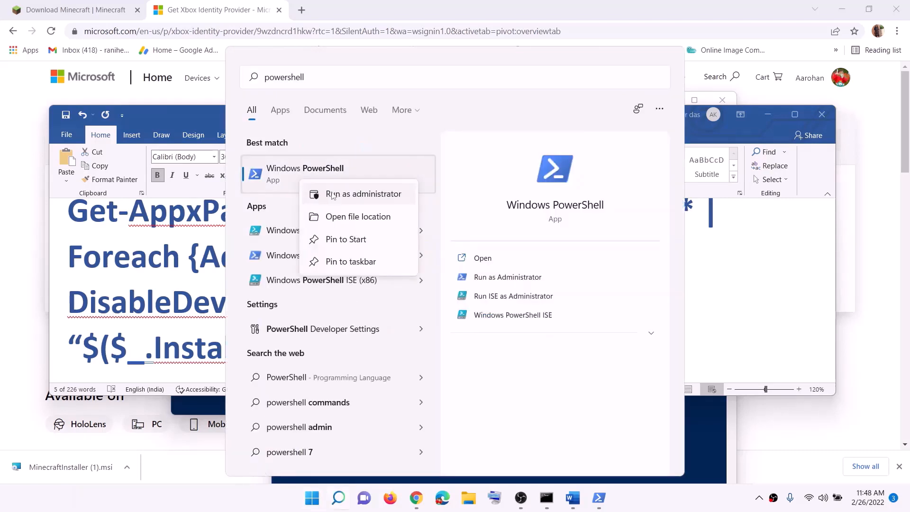
click(331, 194)
click(516, 337)
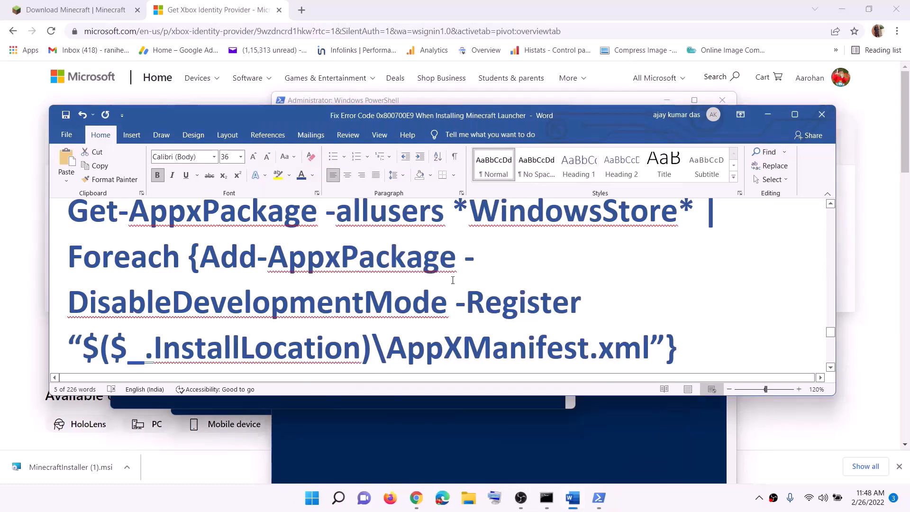
Copy the Get-AppxPackage *WindowsStore* re-registration command with Add-AppxPackage from Word and run it in the new PowerShell window.
scroll(96, 238, up, 1)
drag(72, 241, 684, 337)
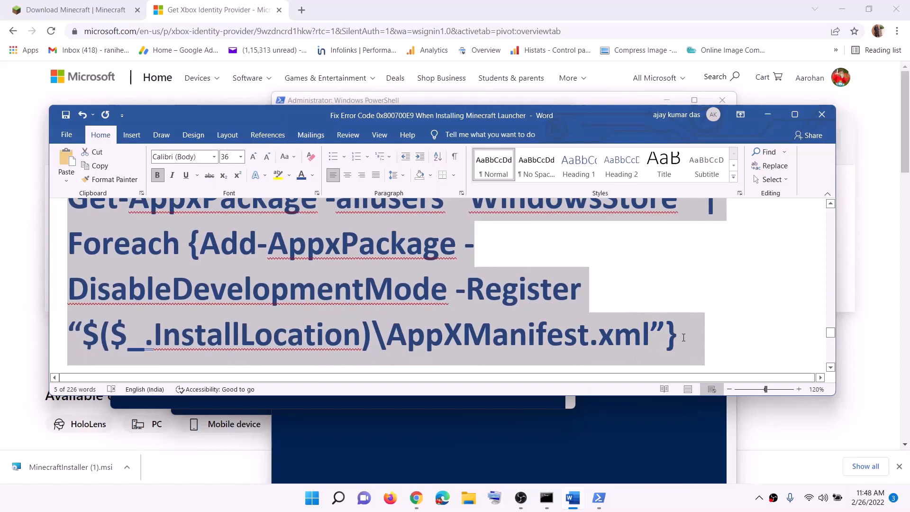
right_click(410, 266)
click(443, 289)
scroll(504, 302, down, 1)
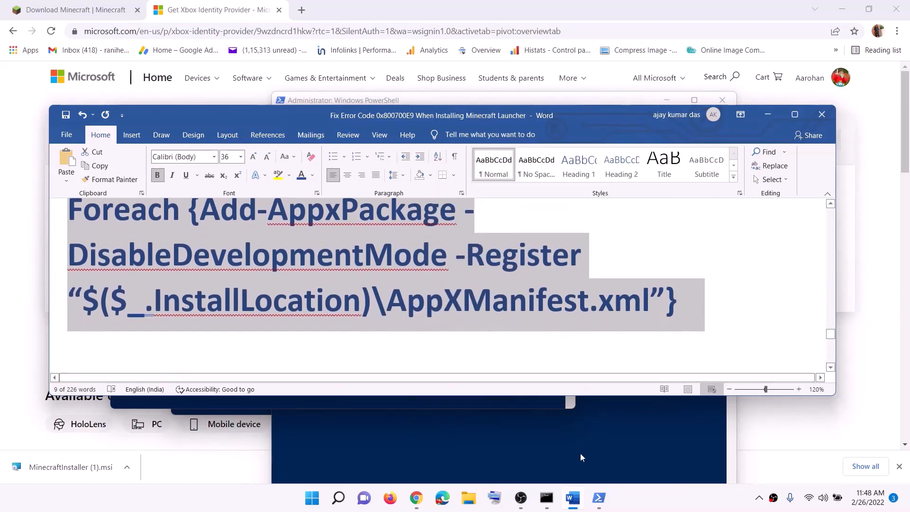
click(599, 498)
click(645, 450)
right_click(343, 245)
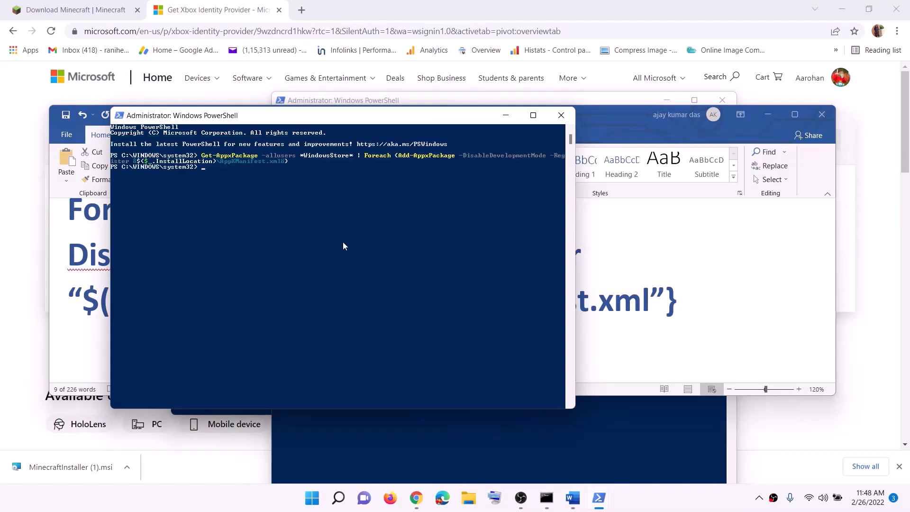
Search Windows for "store" and launch Microsoft Store.
click(312, 499)
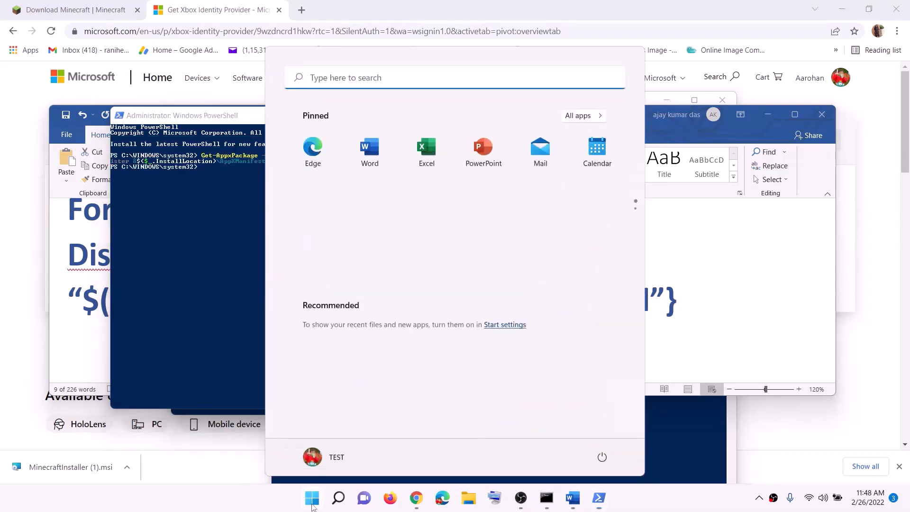
text(store)
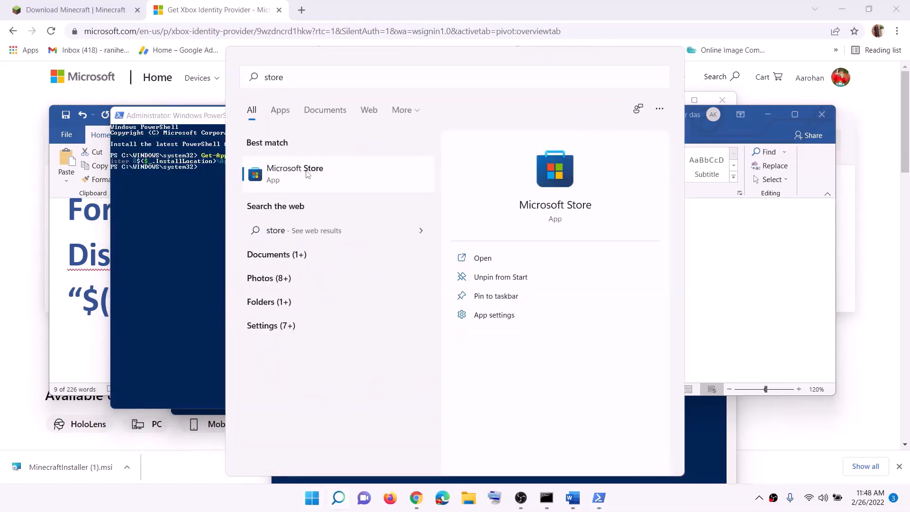
click(307, 174)
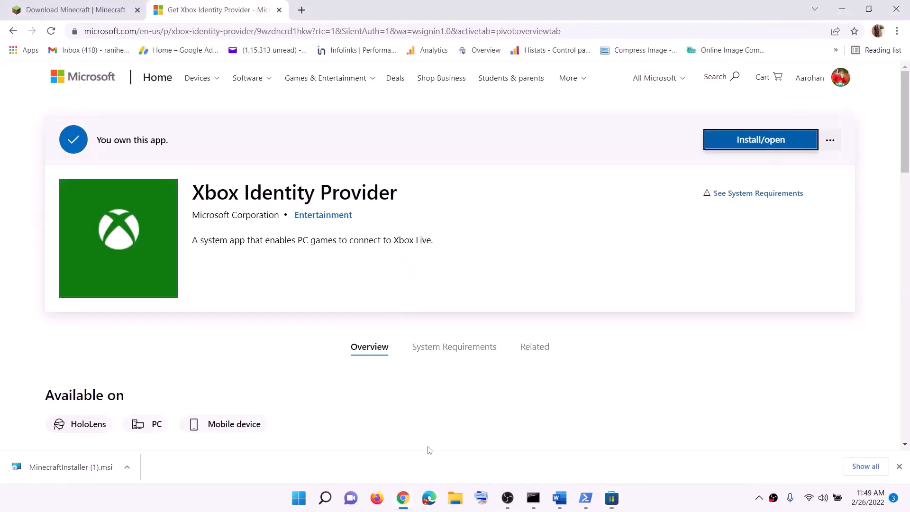
Return to the Word instructions and highlight "Try installing to C drive" and "Different Drive" in Step 13.
click(560, 498)
scroll(325, 299, down, 5)
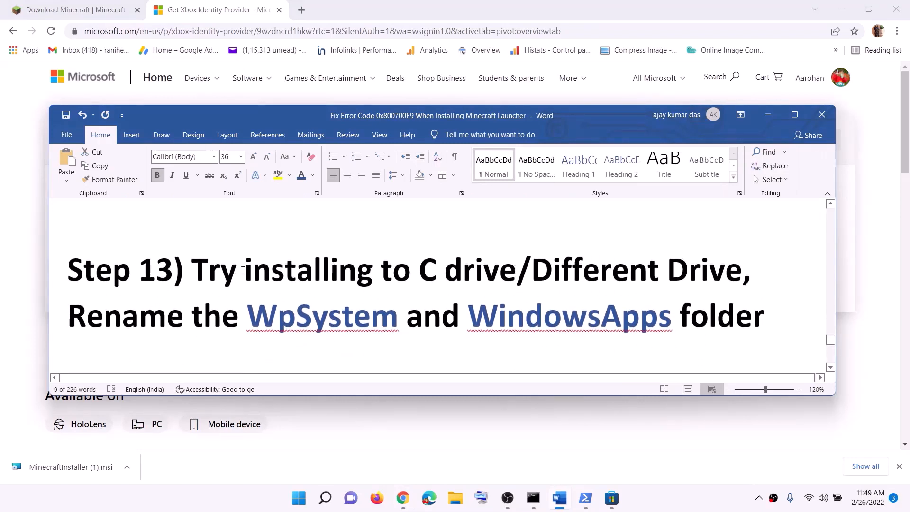
drag(242, 271, 518, 274)
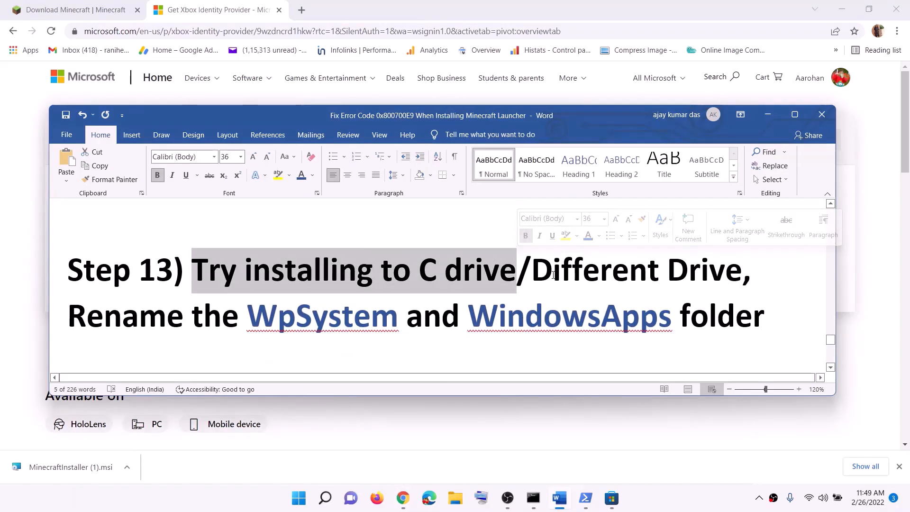
click(553, 275)
drag(423, 274, 709, 278)
click(595, 283)
Open Windows Settings and go through the advanced storage settings to the page for where new content is saved.
click(299, 497)
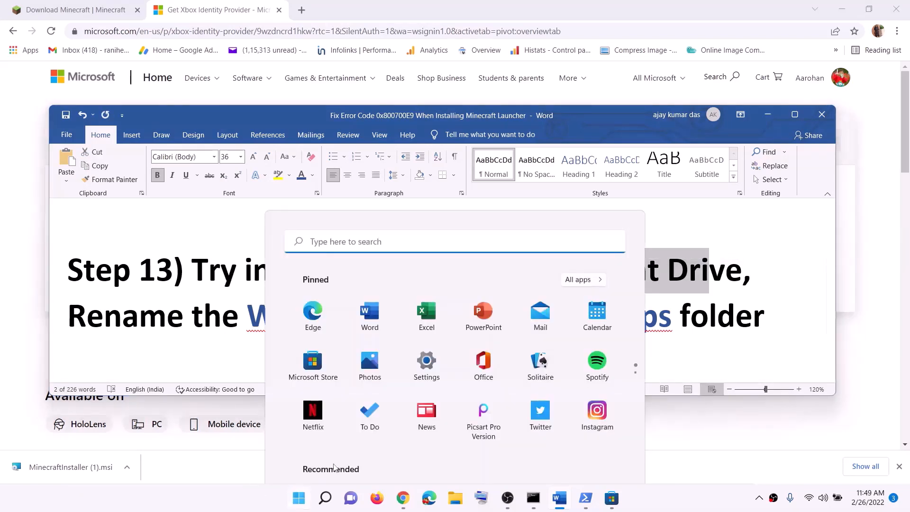
click(427, 199)
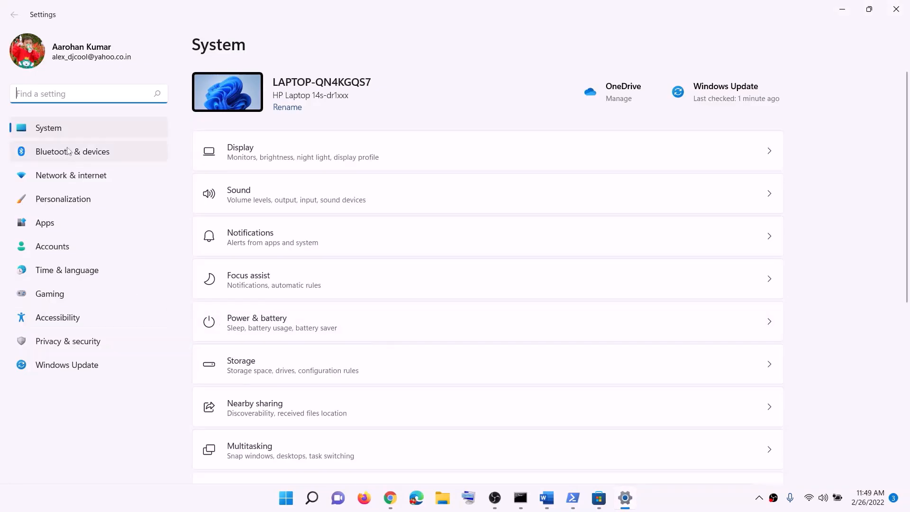
scroll(306, 356, down, 5)
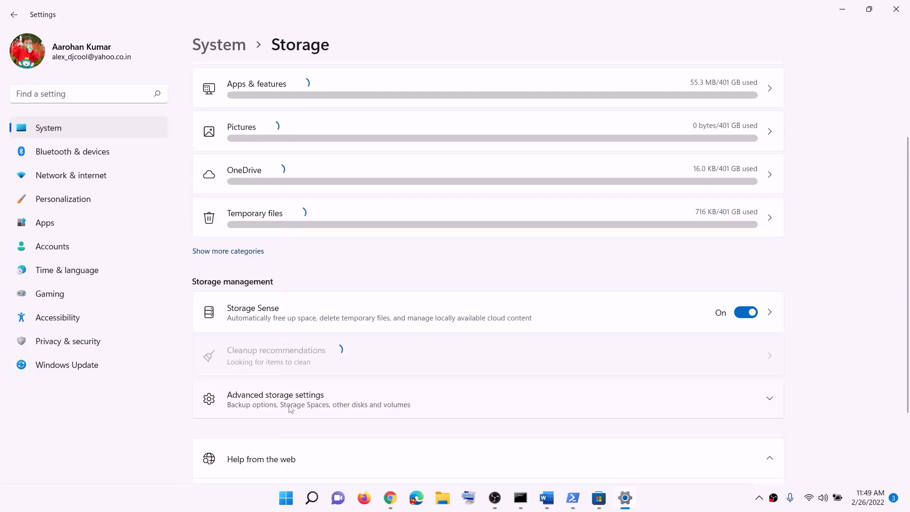
click(290, 409)
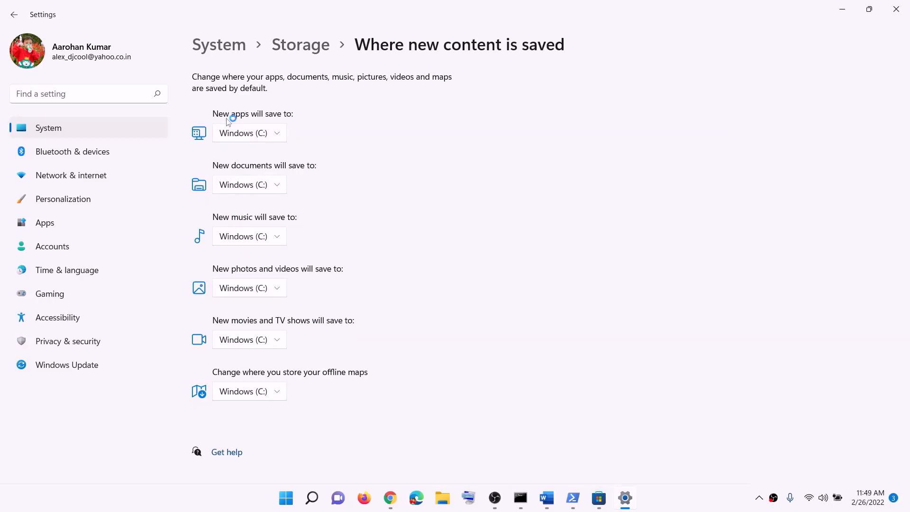
Examine the drive choices for where new apps will save, and close Settings.
click(283, 137)
click(266, 135)
click(279, 136)
click(266, 137)
click(282, 137)
click(308, 144)
click(278, 135)
click(374, 139)
click(896, 9)
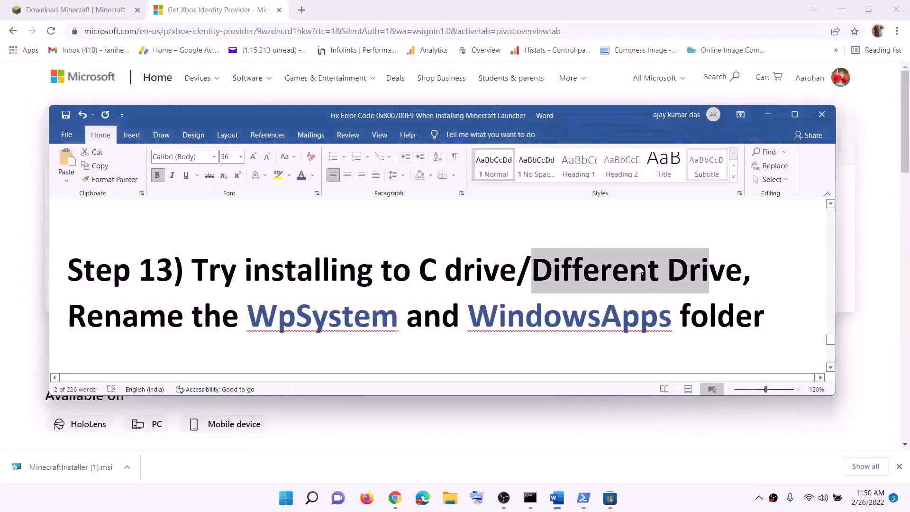
Highlight "Different Drive" and the WpSystem and WindowsApps folder names in Step 13 of the Word instructions.
drag(420, 279, 688, 271)
click(612, 273)
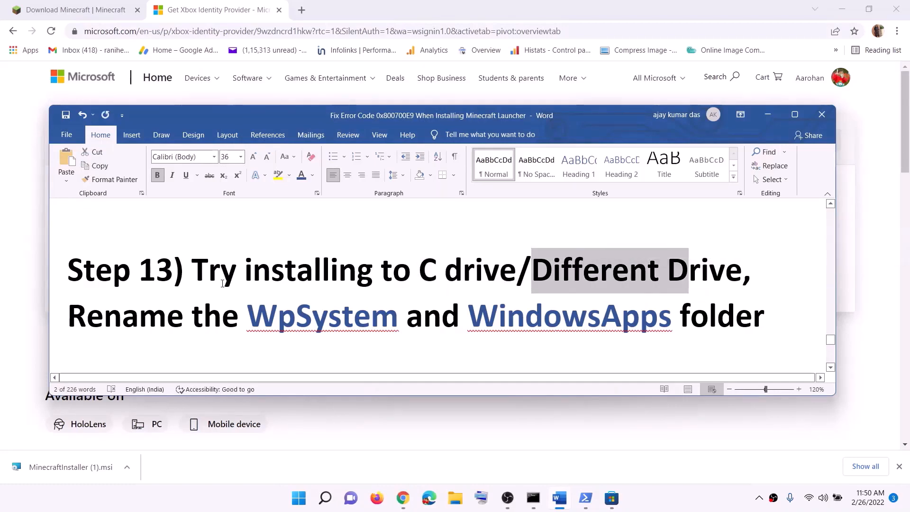
scroll(215, 283, down, 1)
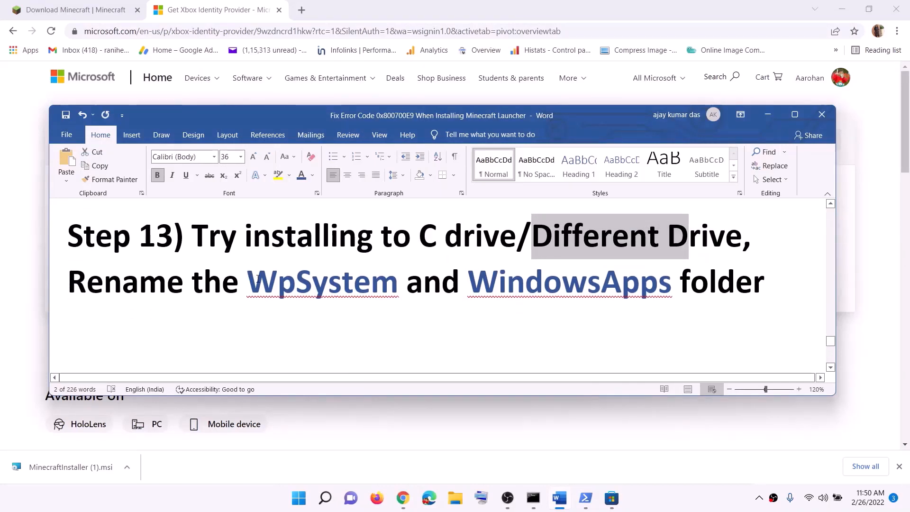
drag(257, 279, 680, 284)
click(648, 495)
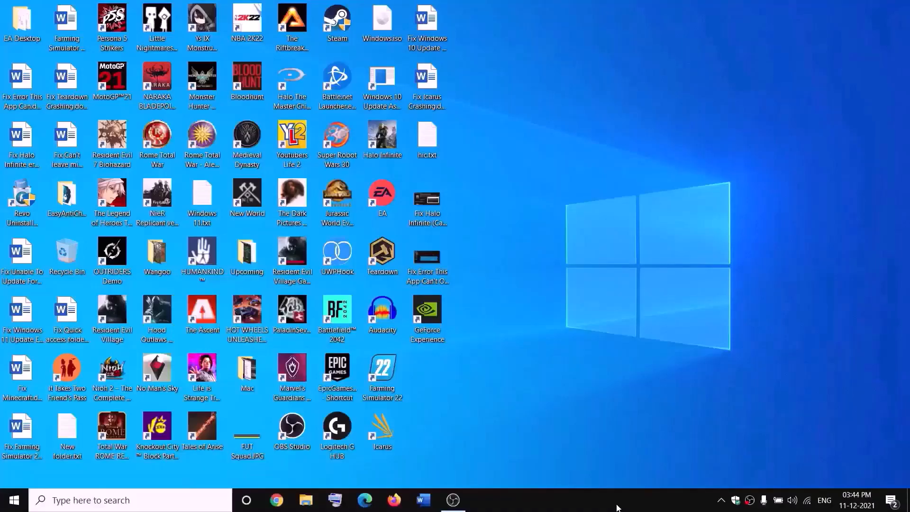
Open the New Volume (D:) drive in File Explorer.
click(313, 496)
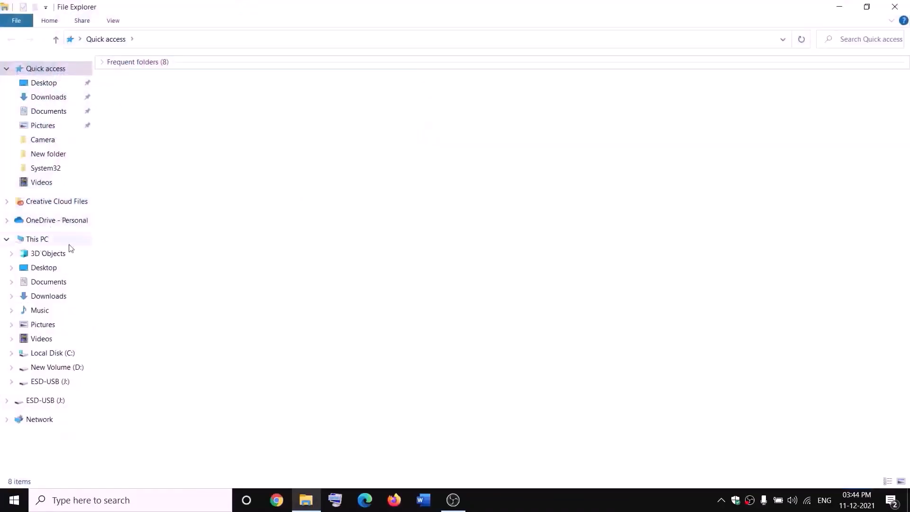
click(47, 245)
double_click(338, 173)
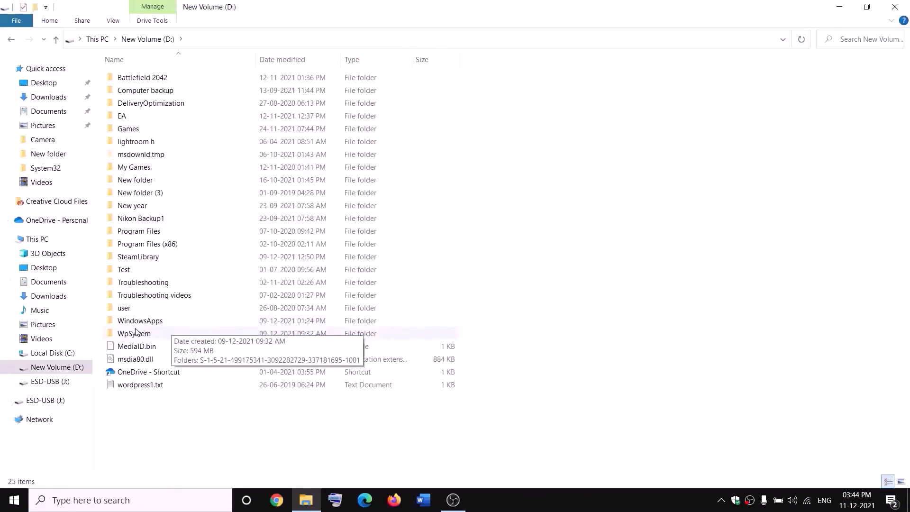
click(136, 333)
right_click(148, 336)
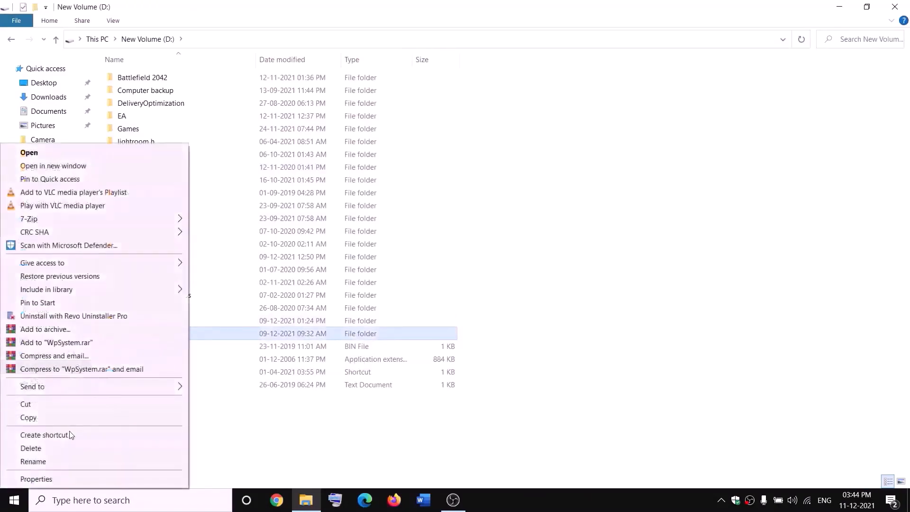
click(287, 433)
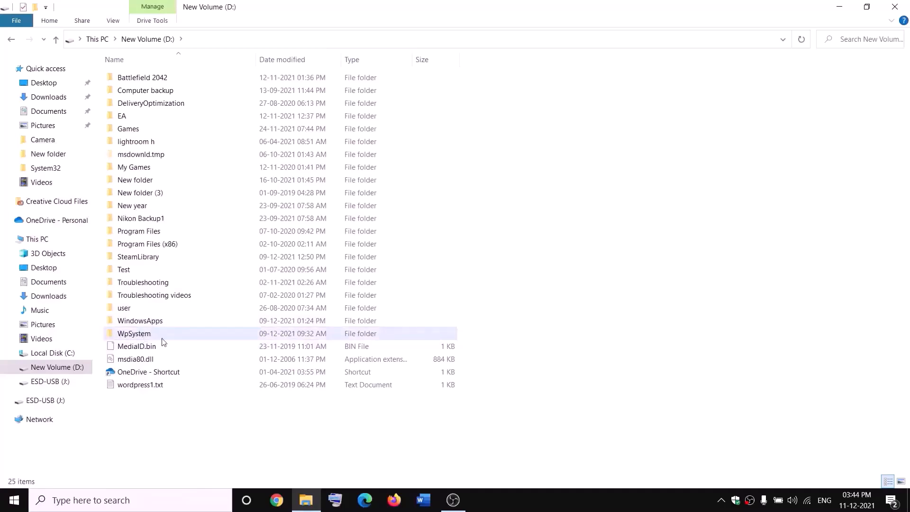
Open the advanced security settings of the WpSystem folder on the D: drive from its properties.
mouse_move(138, 335)
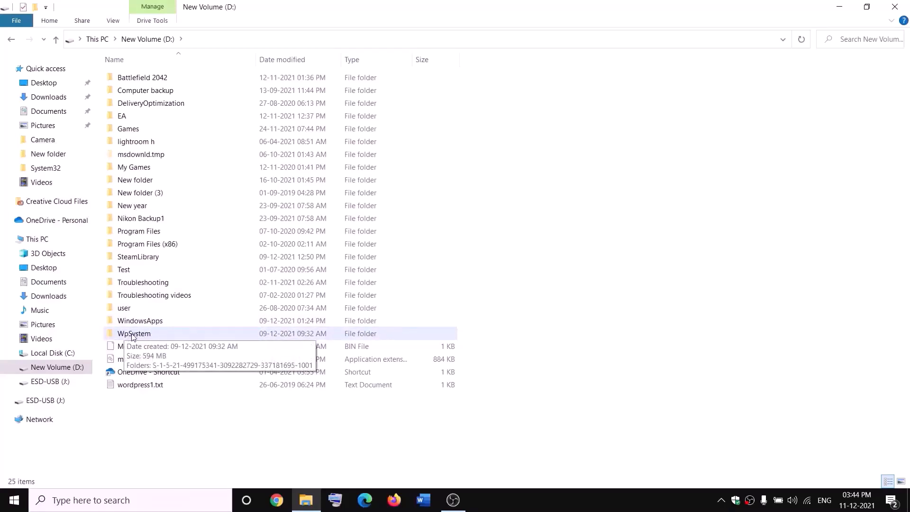
right_click(134, 336)
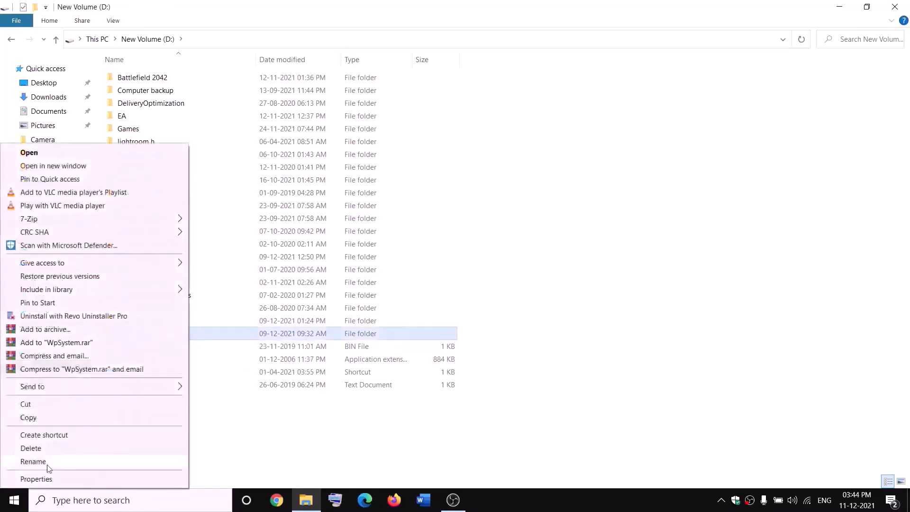
click(35, 478)
drag(270, 215, 385, 126)
click(338, 151)
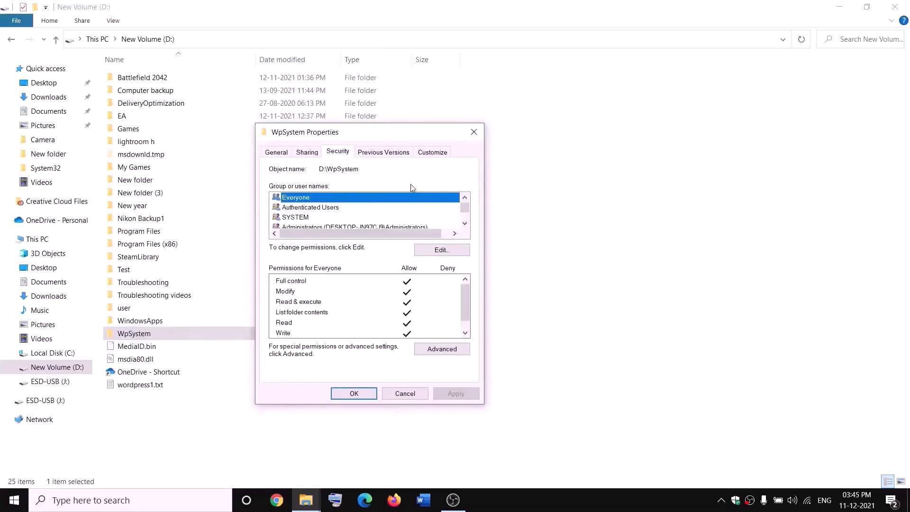
click(442, 350)
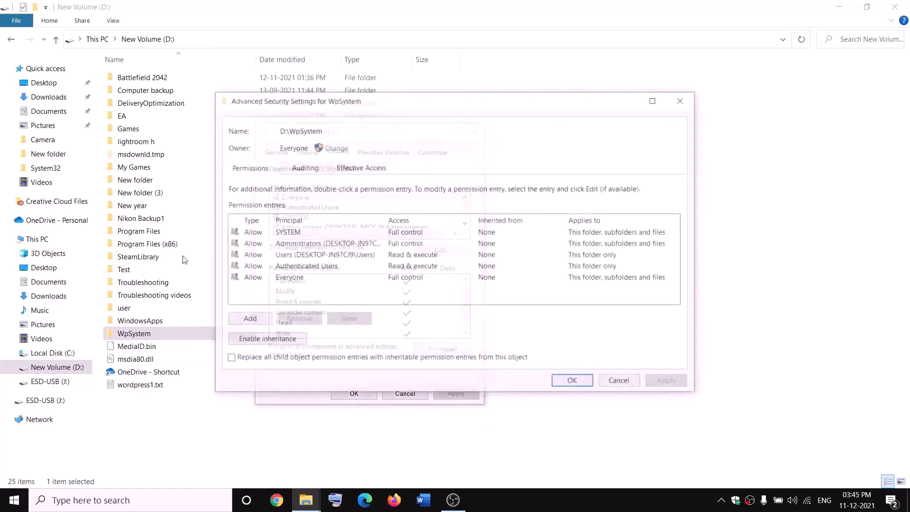
Choose Everyone as the owner of the WpSystem folder.
click(336, 149)
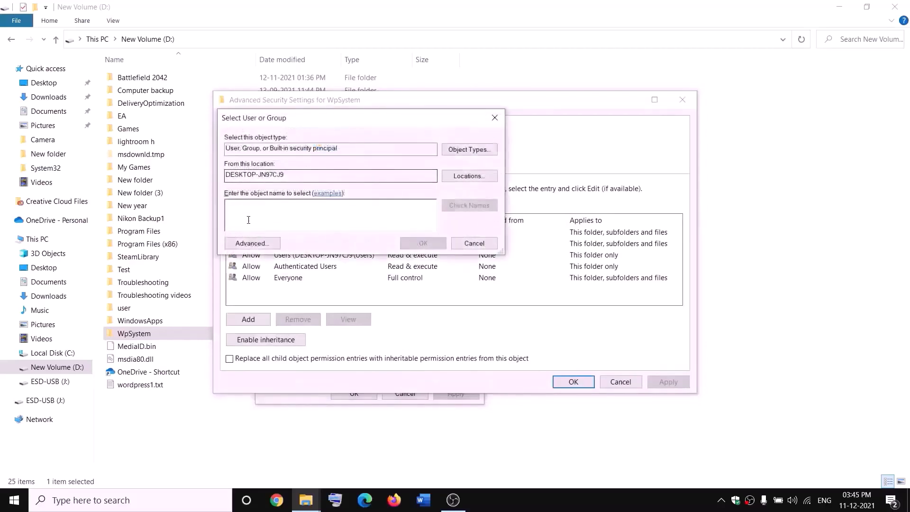
text(w)
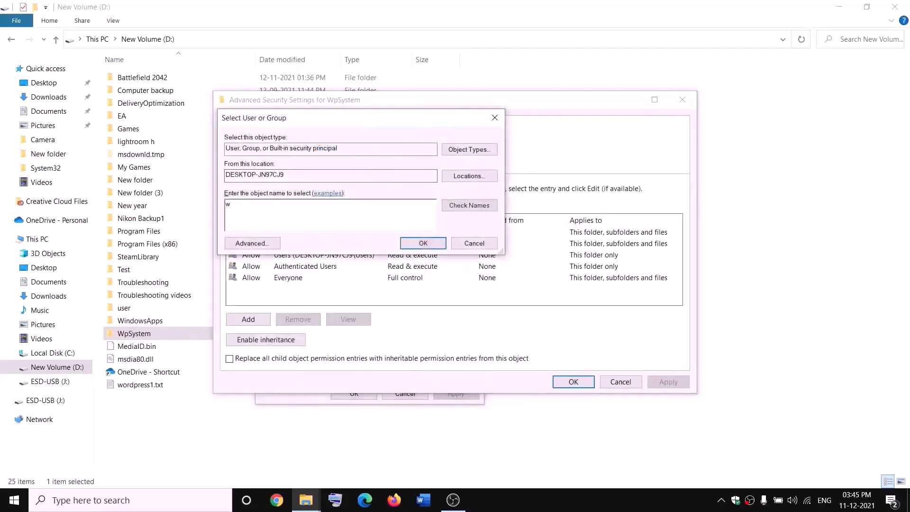
key(BackSpace)
text(everyone)
drag(271, 201, 225, 204)
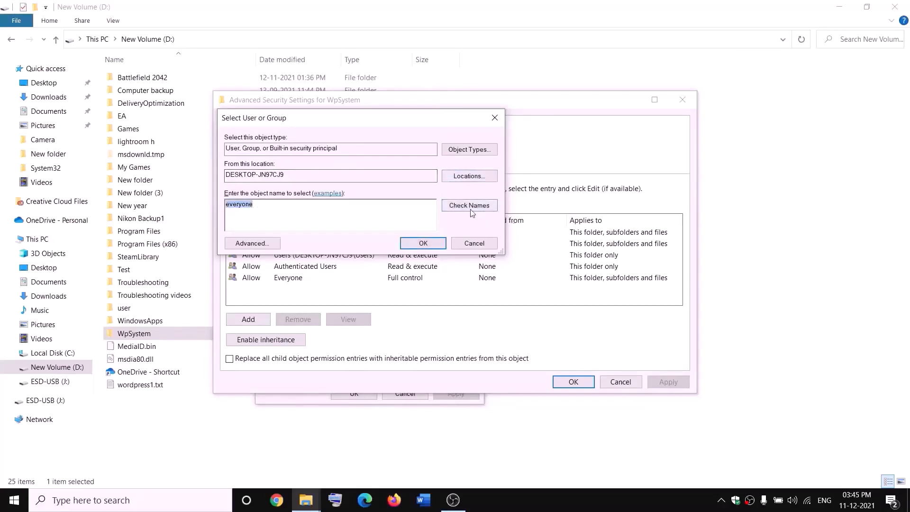
click(423, 243)
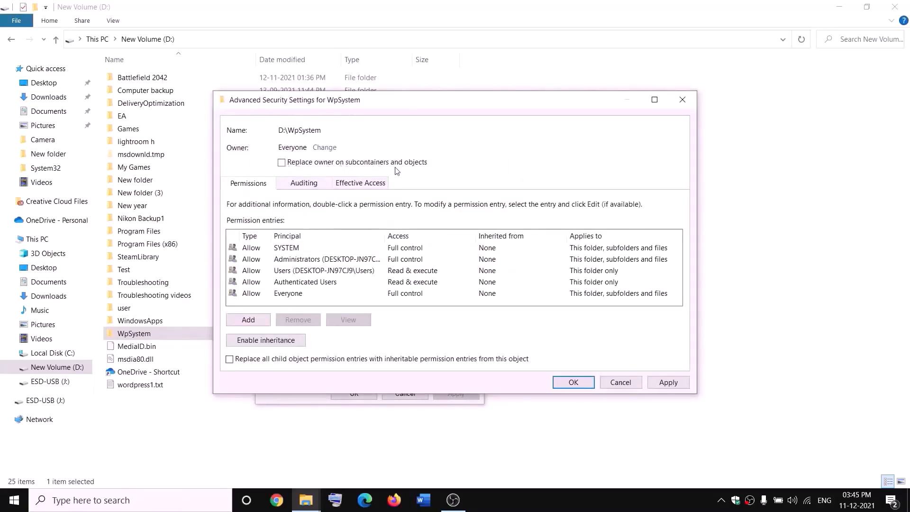
Apply the WpSystem ownership change to all subcontainers and objects, and close the folder's properties.
click(280, 164)
click(671, 383)
click(573, 385)
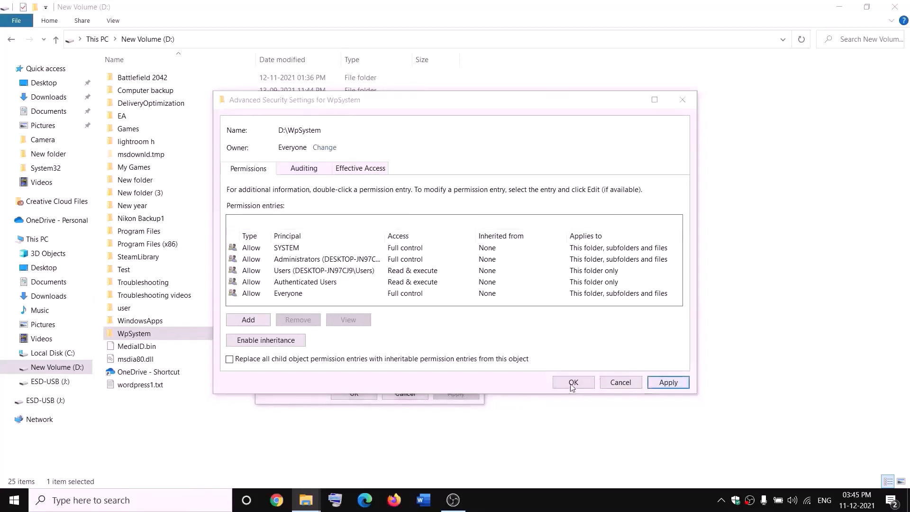
click(550, 298)
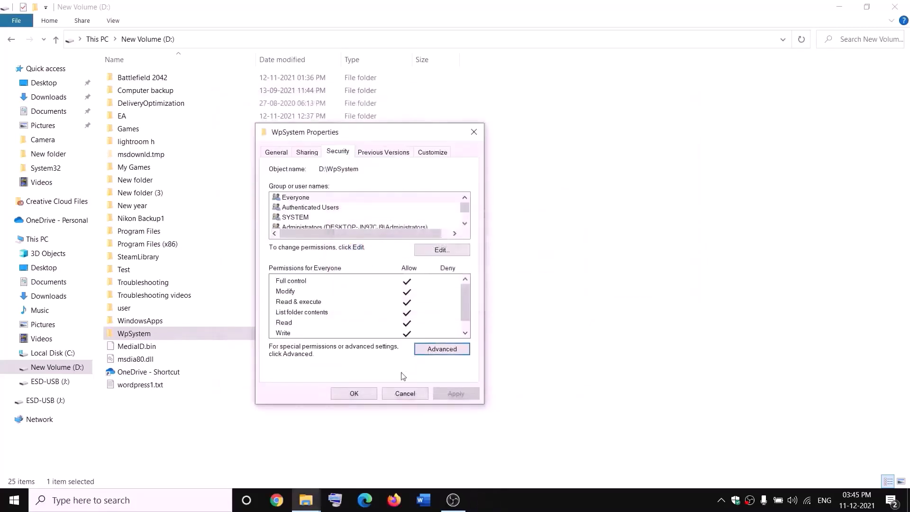
click(357, 394)
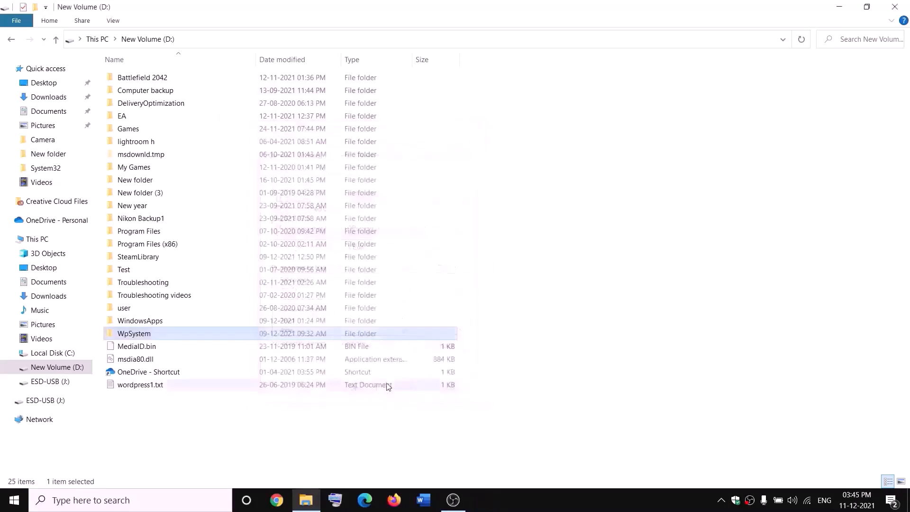
Reopen the advanced security settings of the WpSystem folder from its properties.
right_click(137, 337)
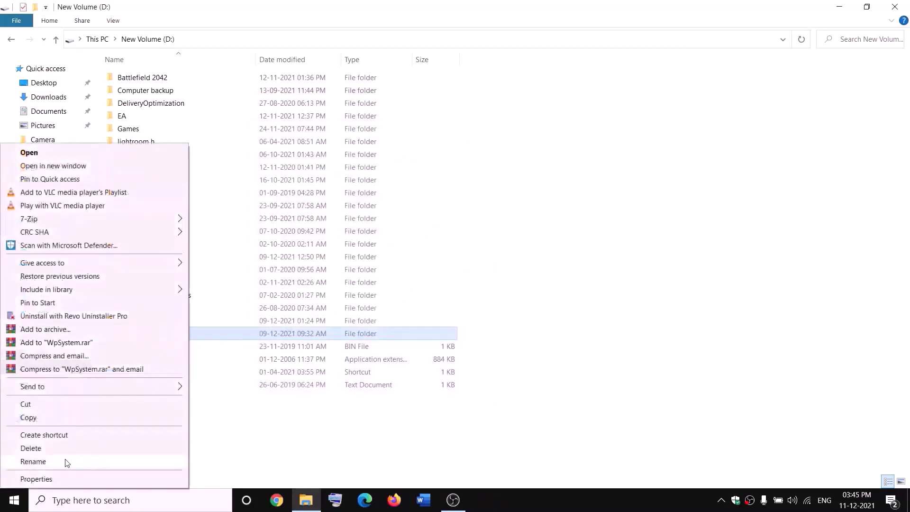
click(36, 479)
drag(244, 210, 302, 157)
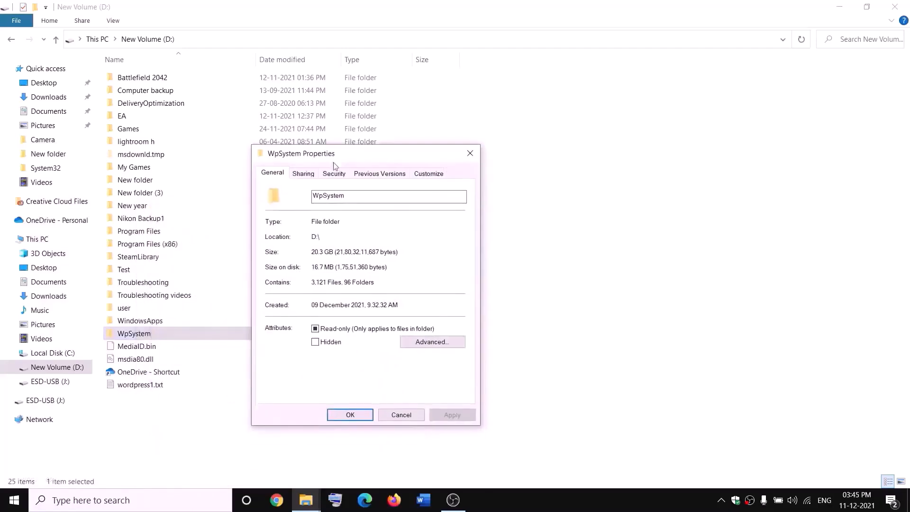
click(334, 173)
click(441, 372)
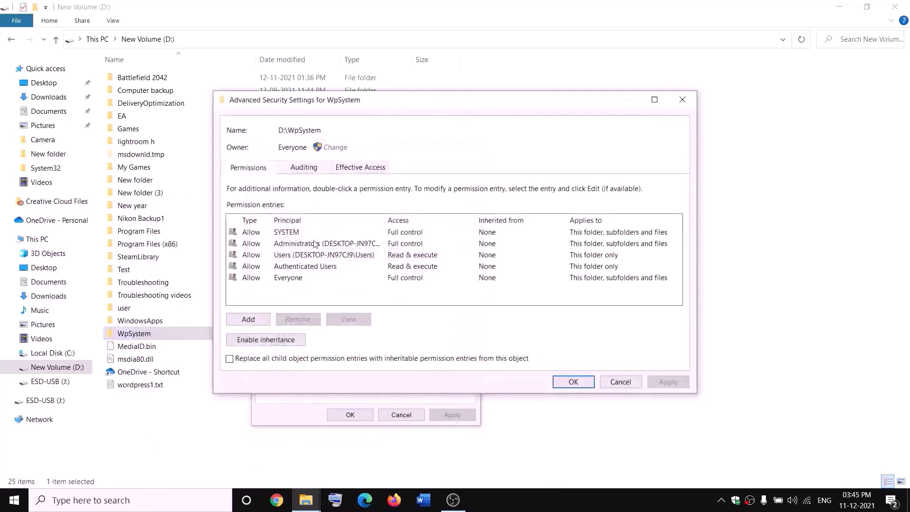
Add a permission entry for the WpSystem folder with Everyone as the principal.
click(249, 320)
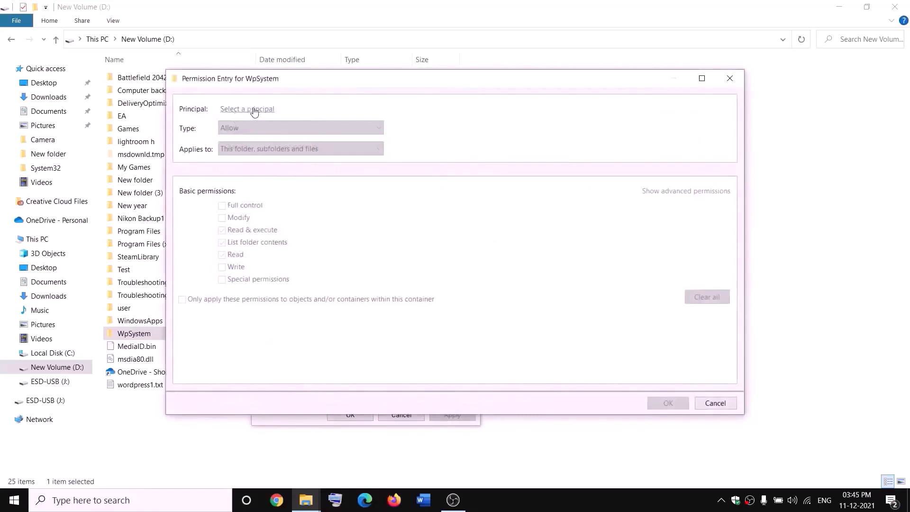
click(250, 111)
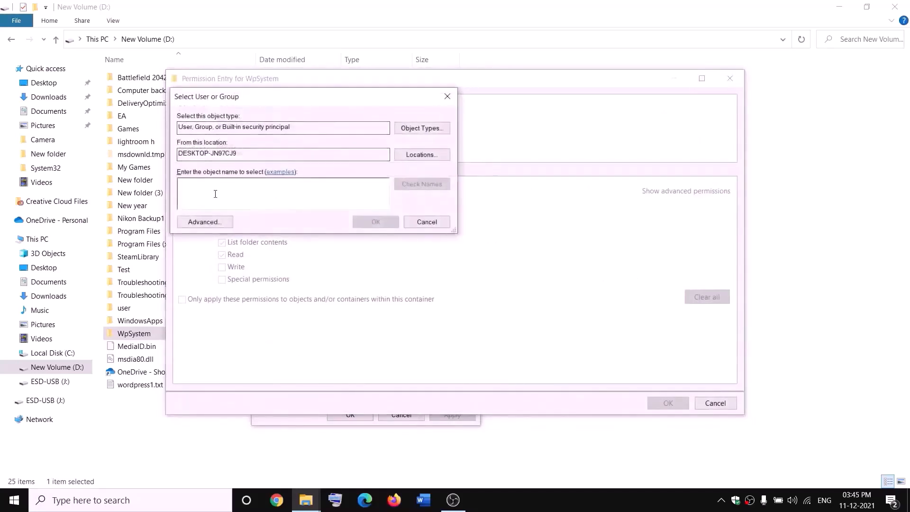
text(ev)
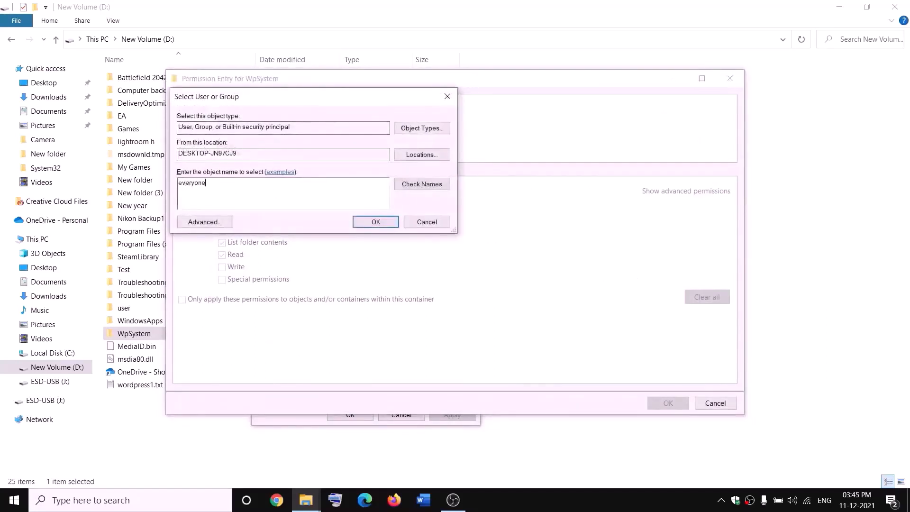
text(eryone)
click(423, 185)
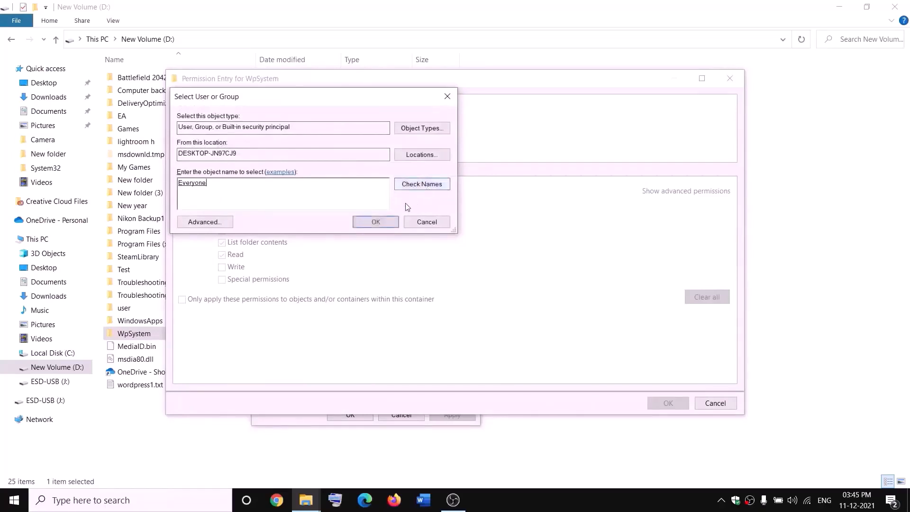
click(376, 222)
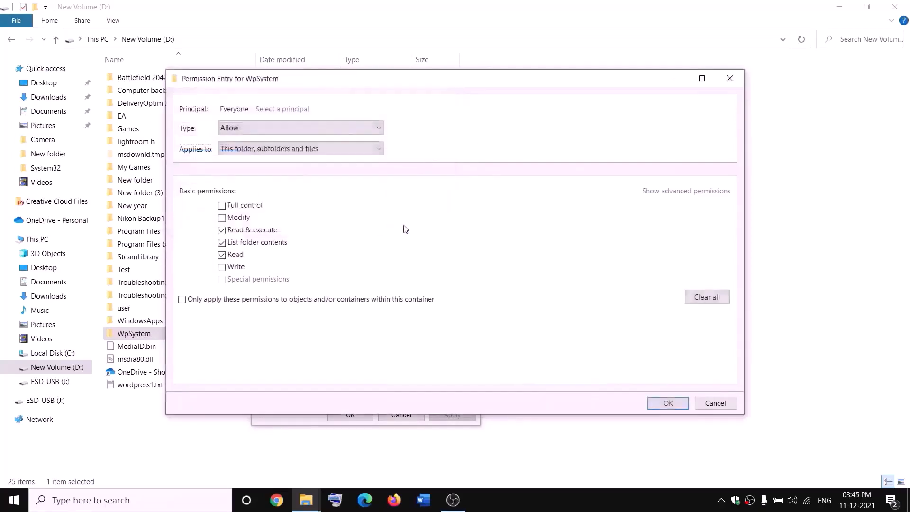
Grant Everyone full control in the WpSystem permission entry, apply it, and close the security settings and properties.
click(222, 206)
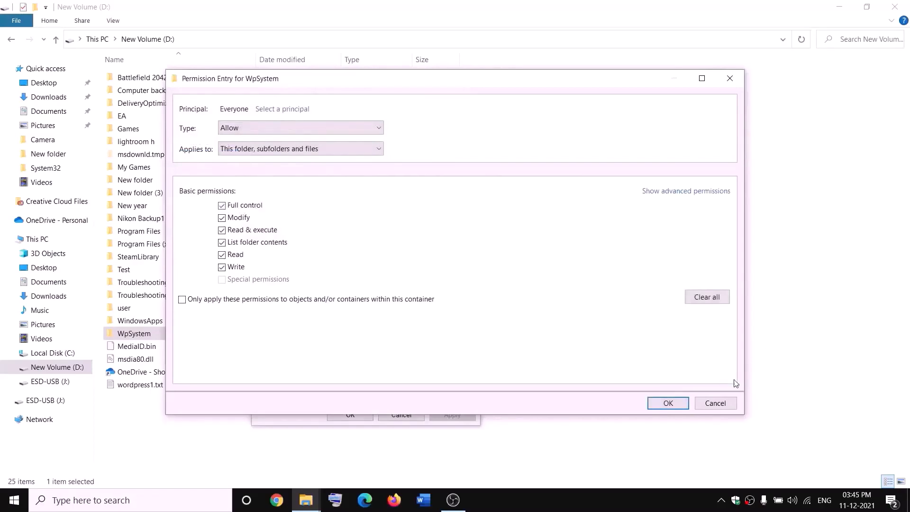
click(669, 403)
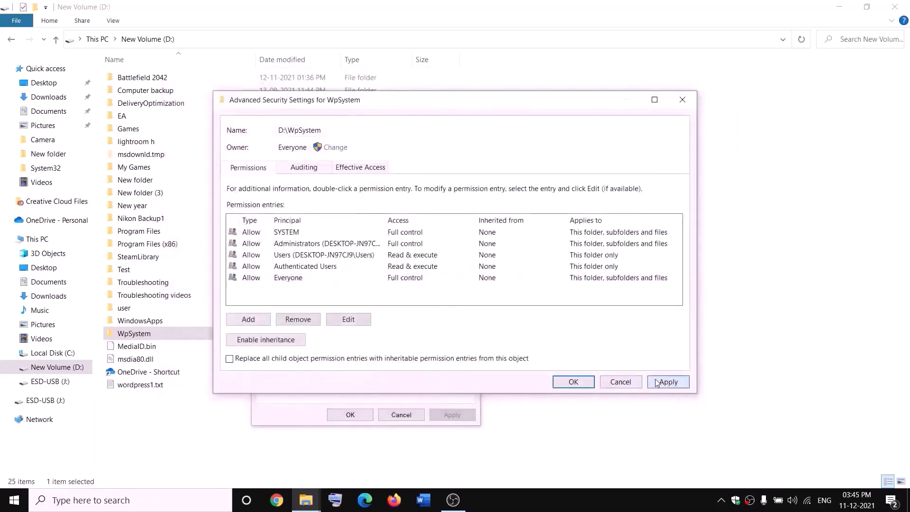
click(657, 383)
click(573, 382)
click(363, 415)
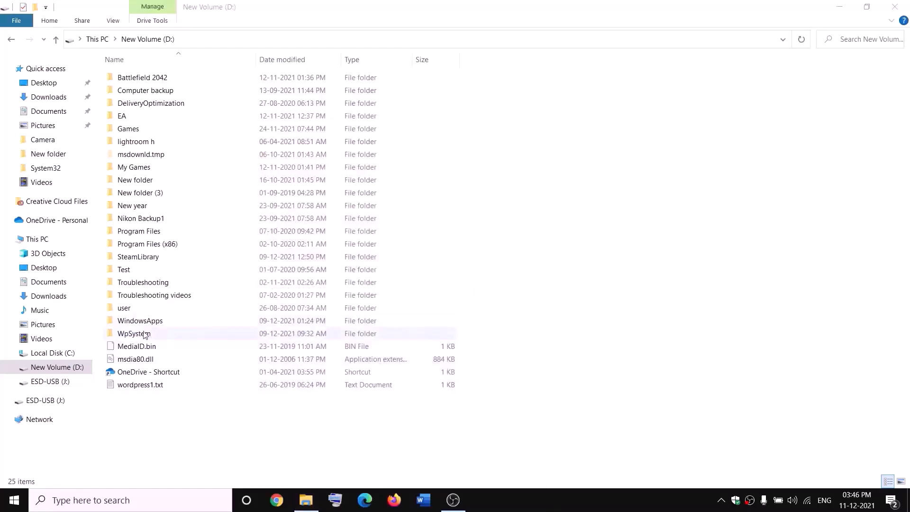
Rename the WpSystem folder on the D: drive as WpSystem.old.
right_click(133, 335)
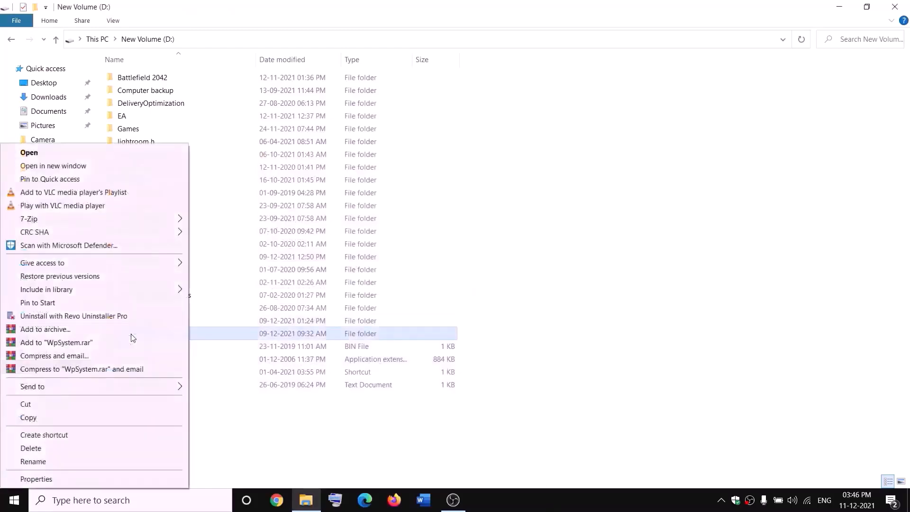
click(33, 463)
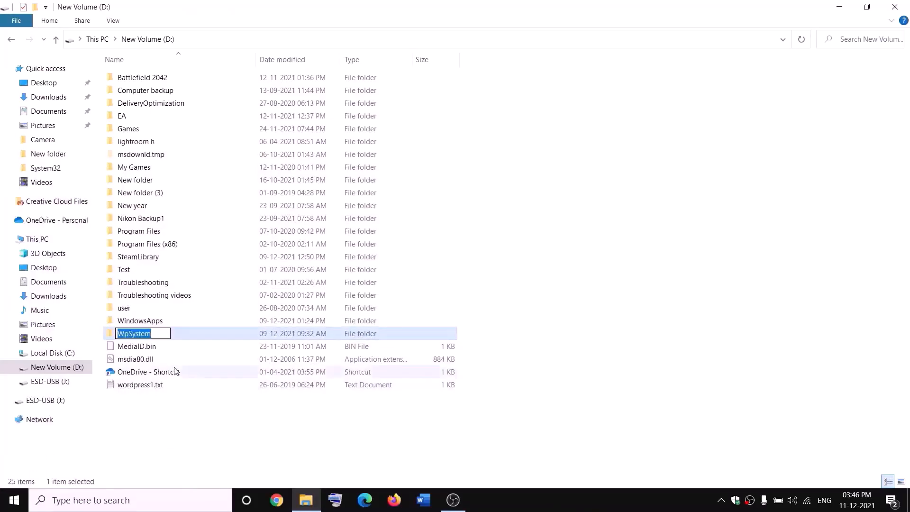
key(End)
text(.old)
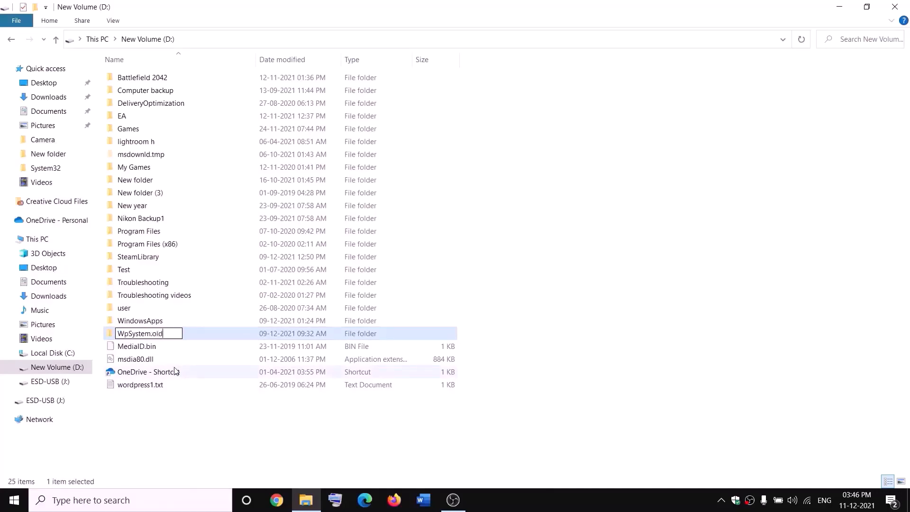
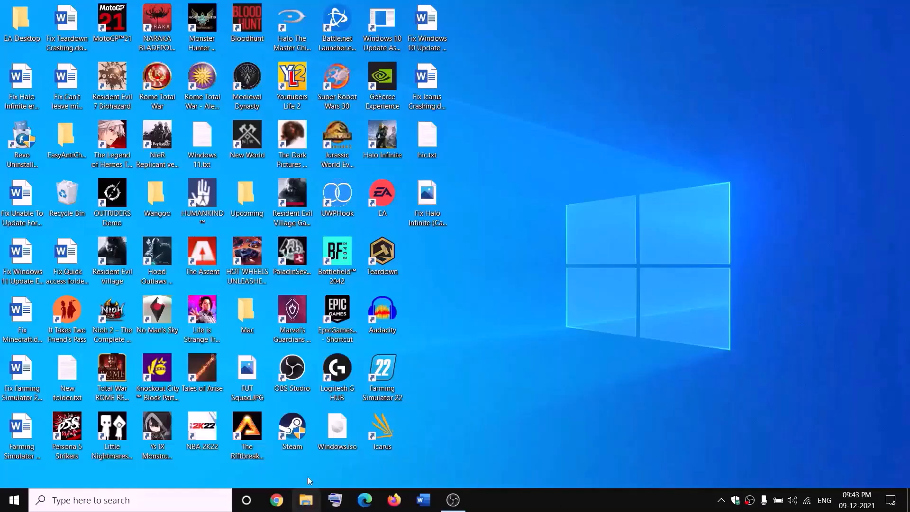
Open the advanced security settings of the WindowsApps folder on the D: drive from its properties.
click(307, 499)
click(21, 239)
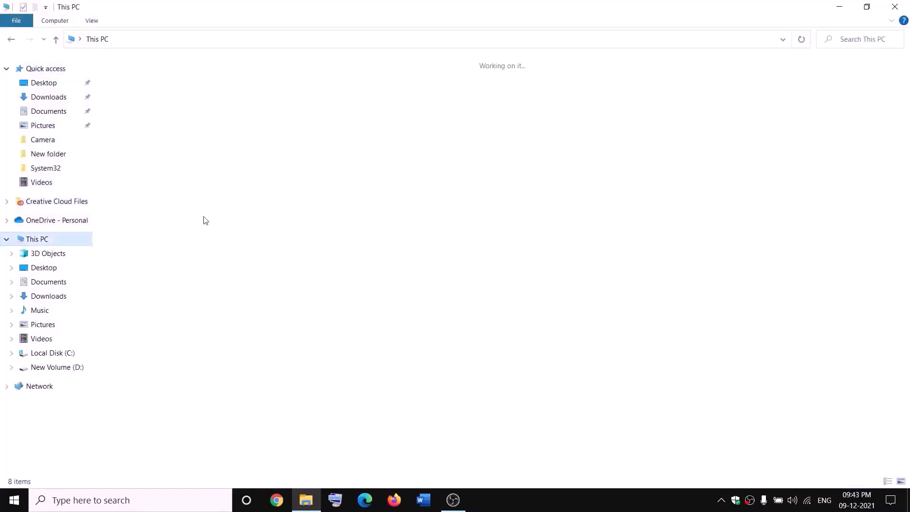
double_click(326, 172)
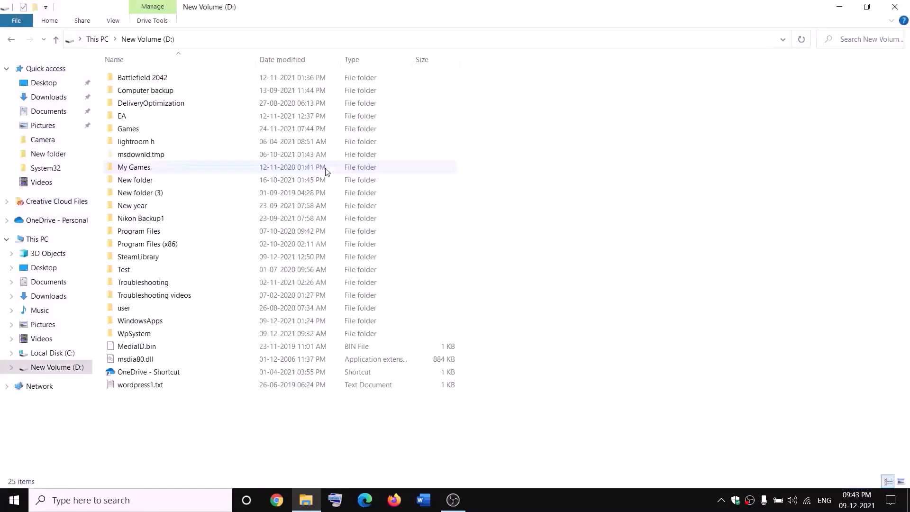
click(162, 321)
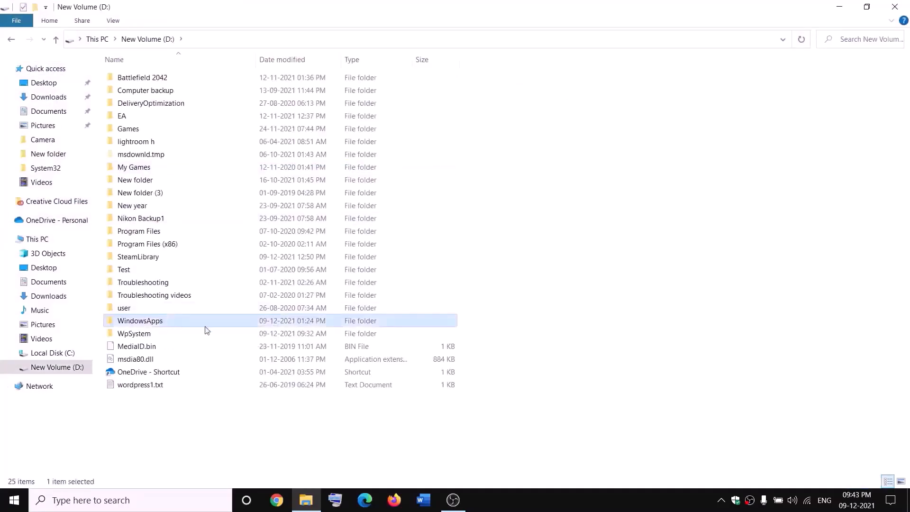
right_click(172, 323)
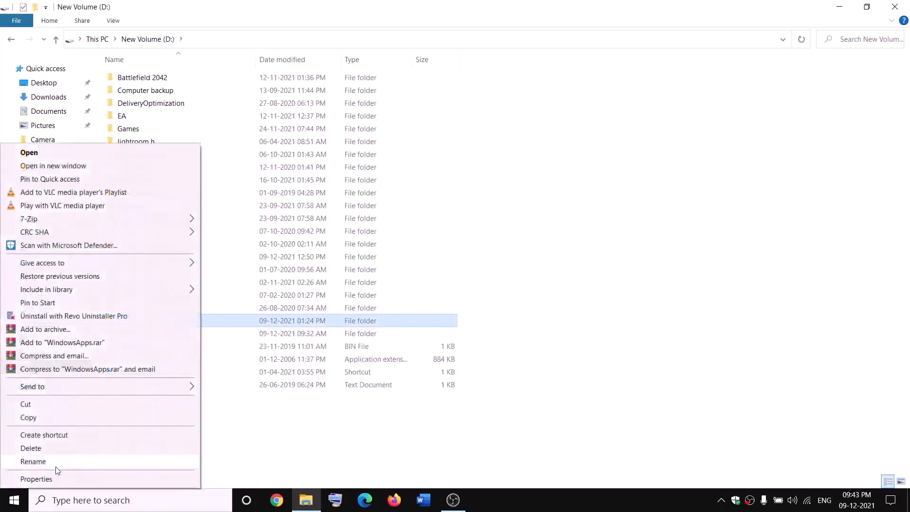
click(36, 479)
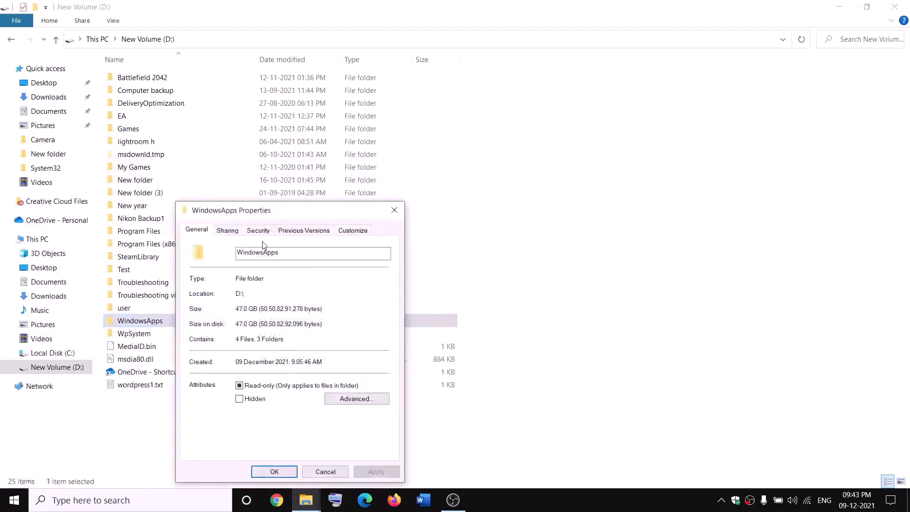
click(258, 231)
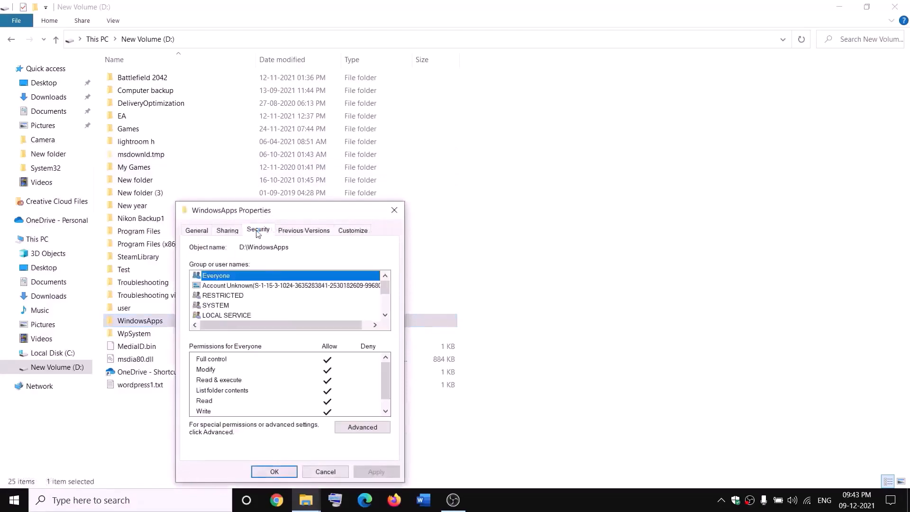
click(363, 428)
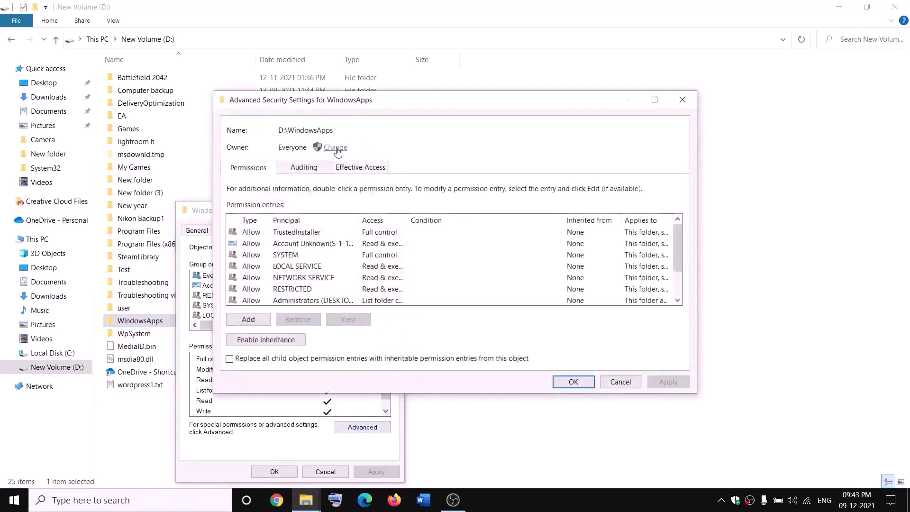
Set Everyone as the owner of the WindowsApps folder, checking the entered name.
click(335, 148)
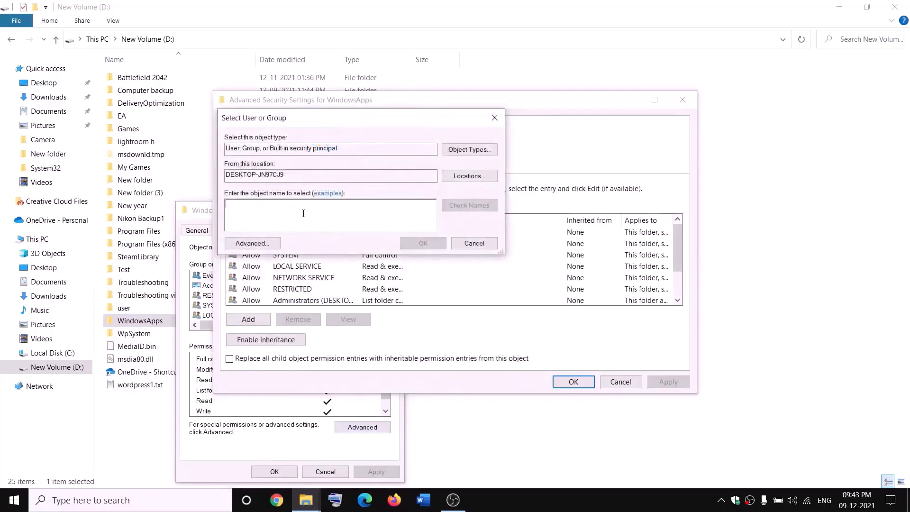
text(everyone)
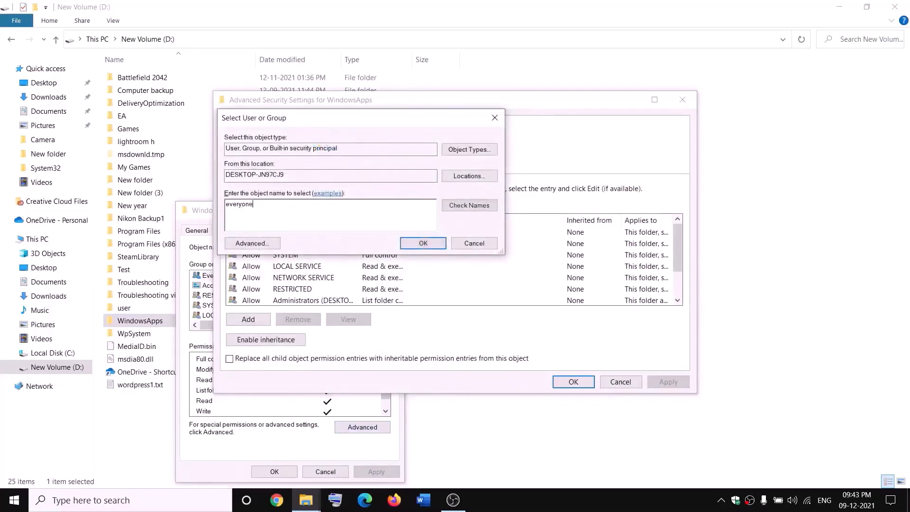
click(478, 208)
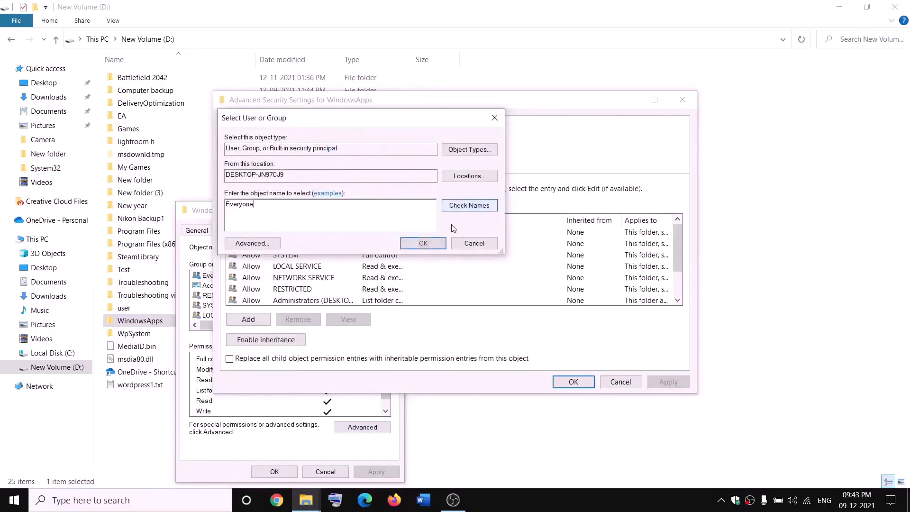
click(424, 243)
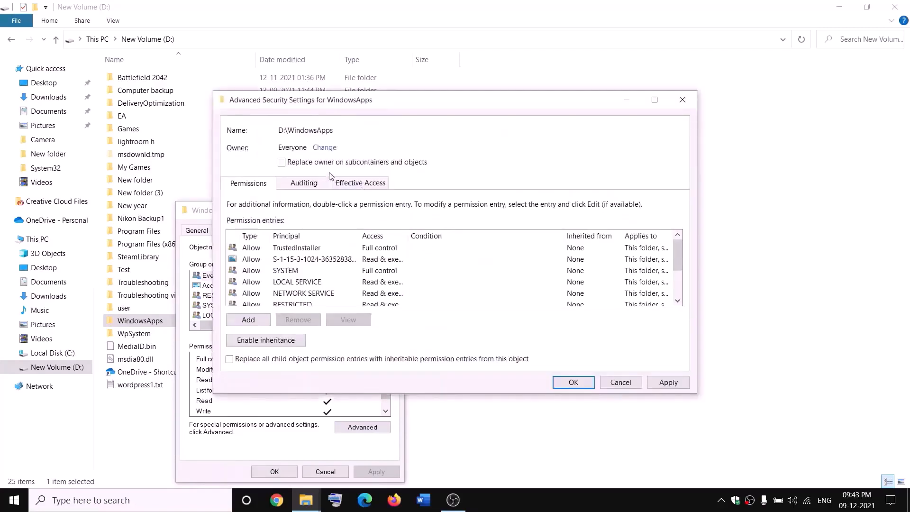
Replace the owner on subcontainers and objects of WindowsApps, apply the change, and close the security settings and properties.
click(282, 164)
click(678, 386)
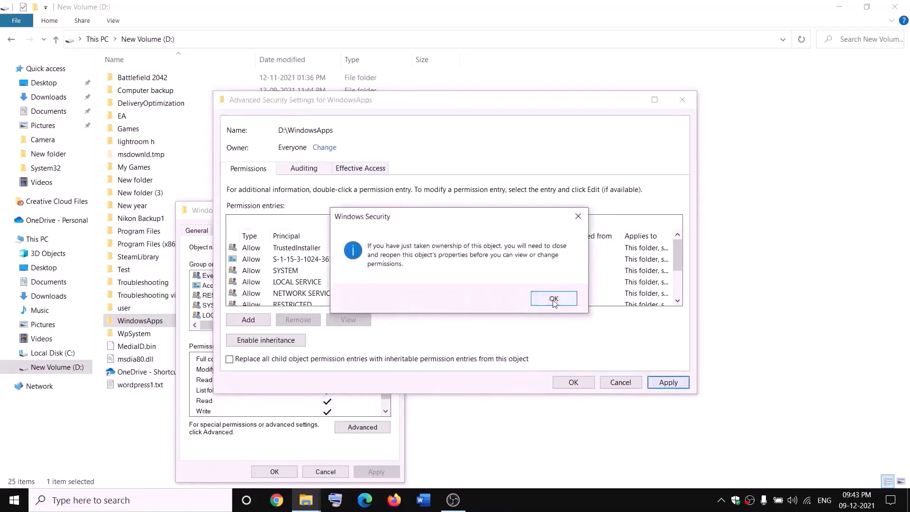
click(554, 298)
click(573, 383)
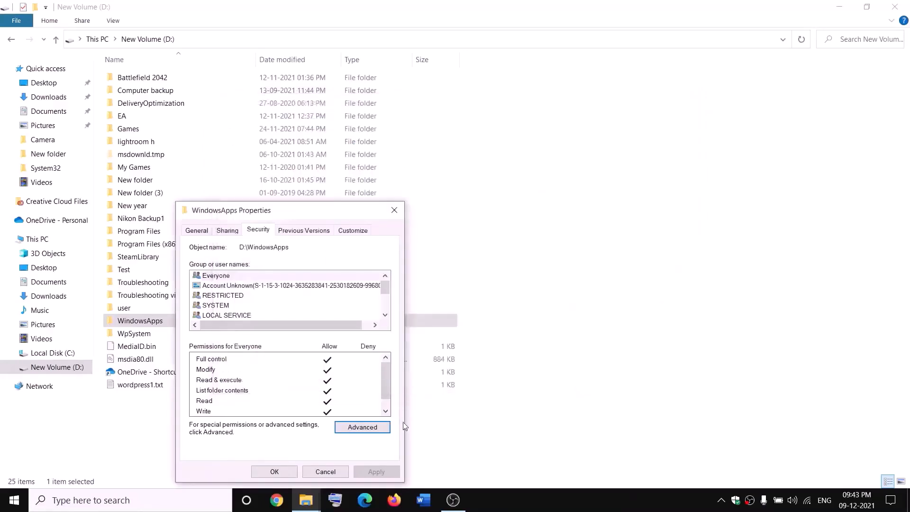
click(283, 473)
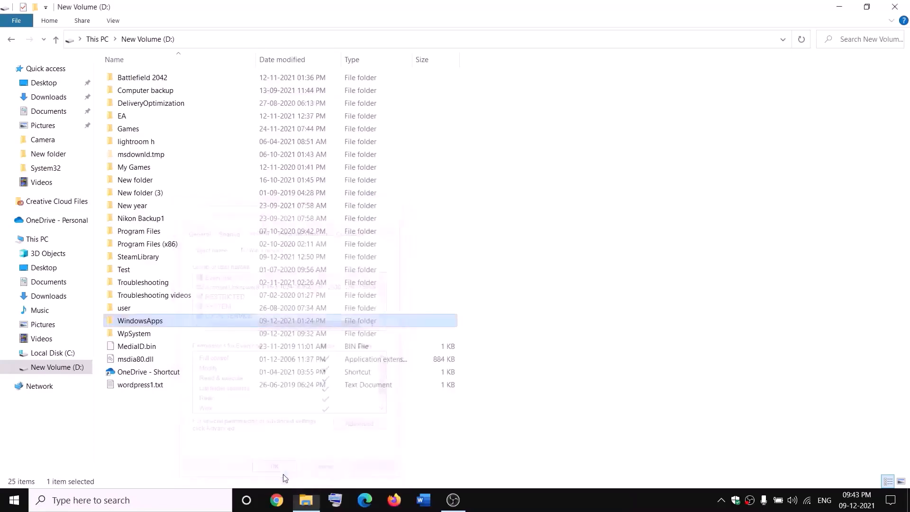
Reopen the advanced security settings of the WindowsApps folder from its properties.
right_click(172, 325)
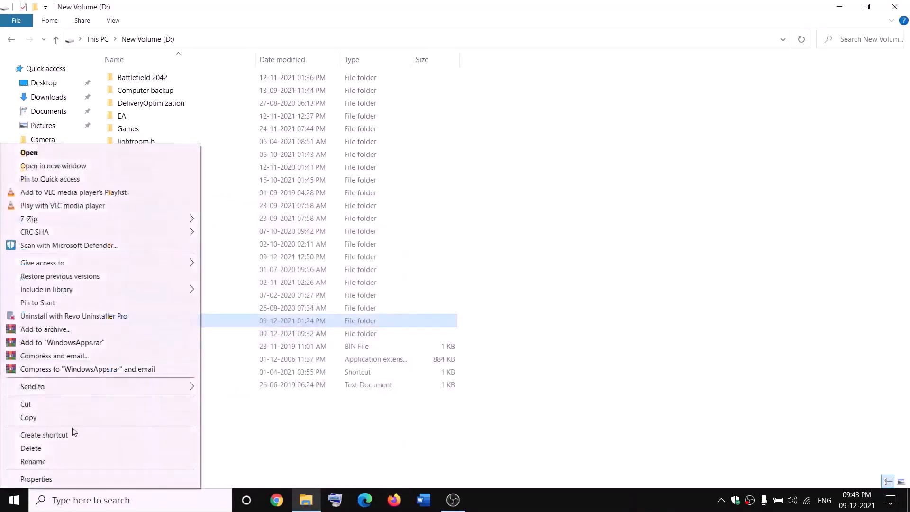
click(35, 479)
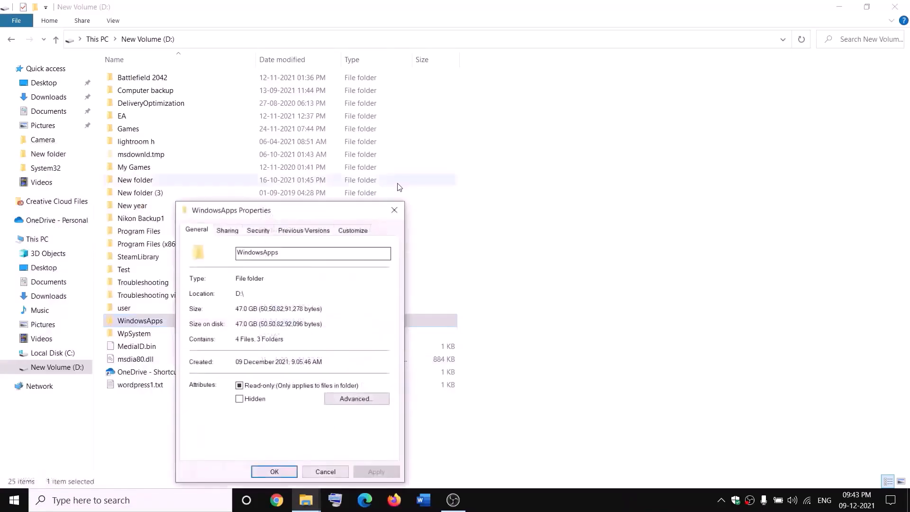
click(266, 232)
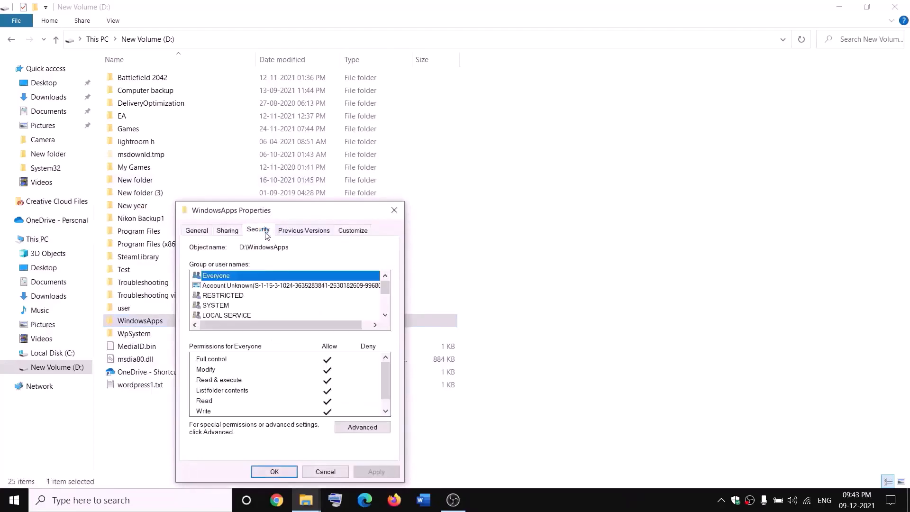
click(384, 427)
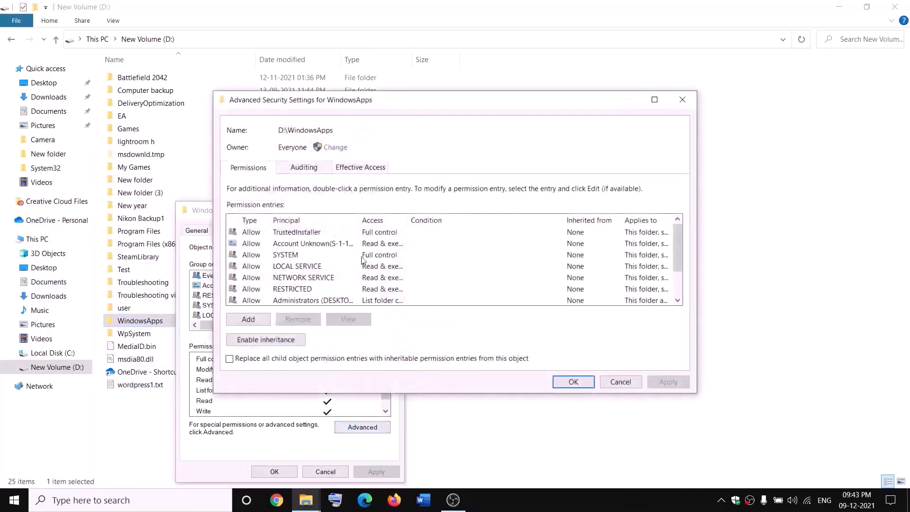
Add a permission entry for the WindowsApps folder with Everyone as the principal.
click(250, 318)
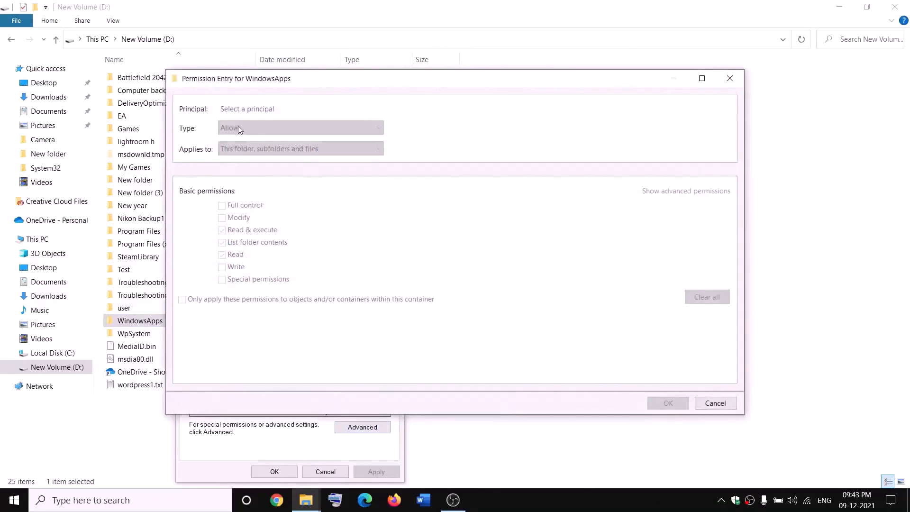
click(243, 110)
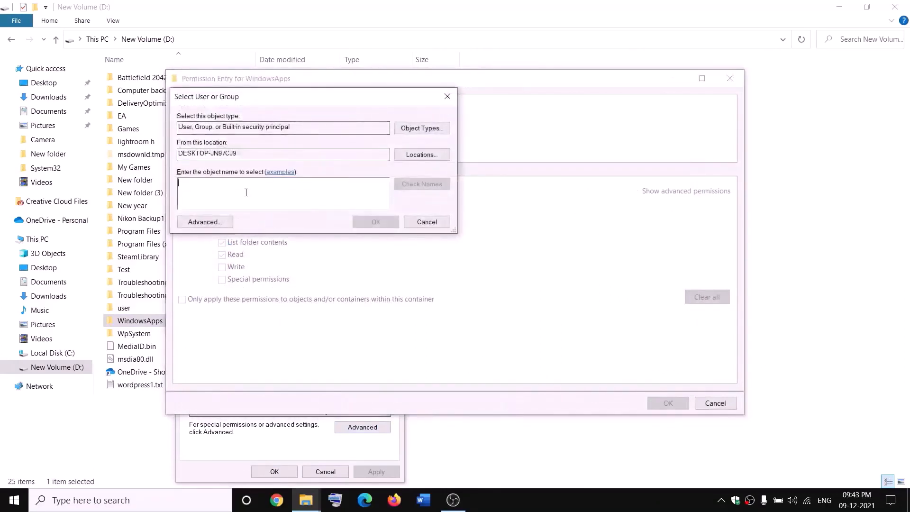
text(everyone)
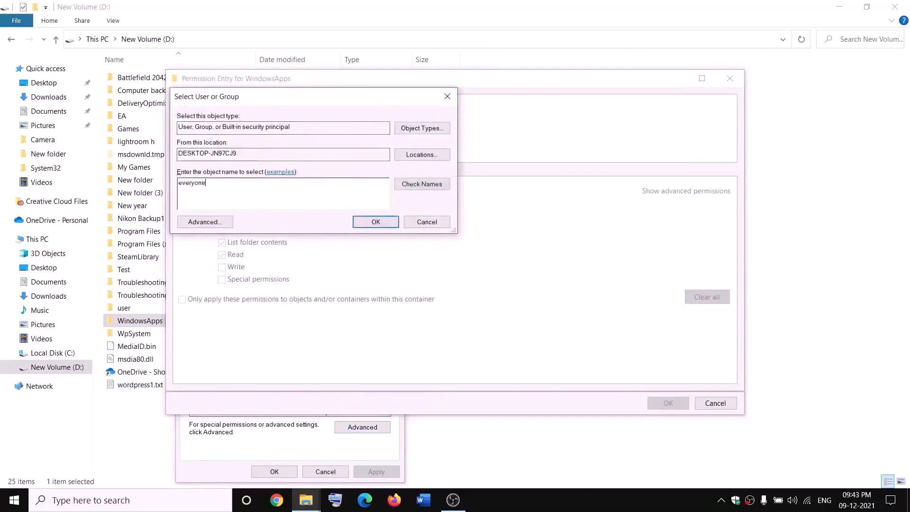
click(422, 184)
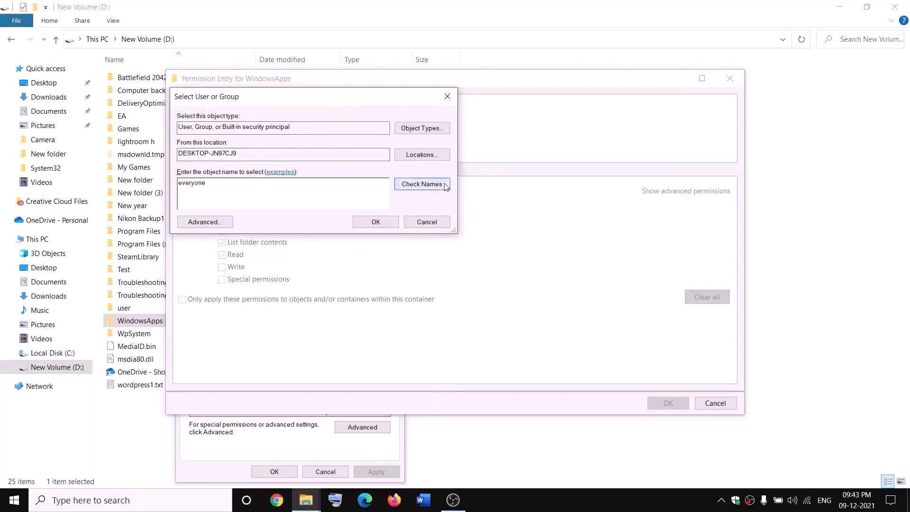
click(379, 223)
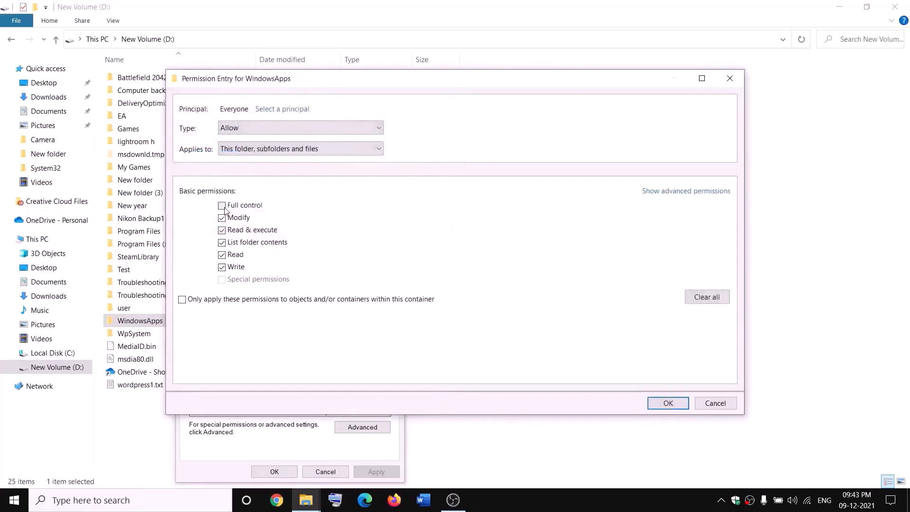
Grant Everyone full control in the WindowsApps permission entry, apply it, and close the security settings and properties.
click(680, 402)
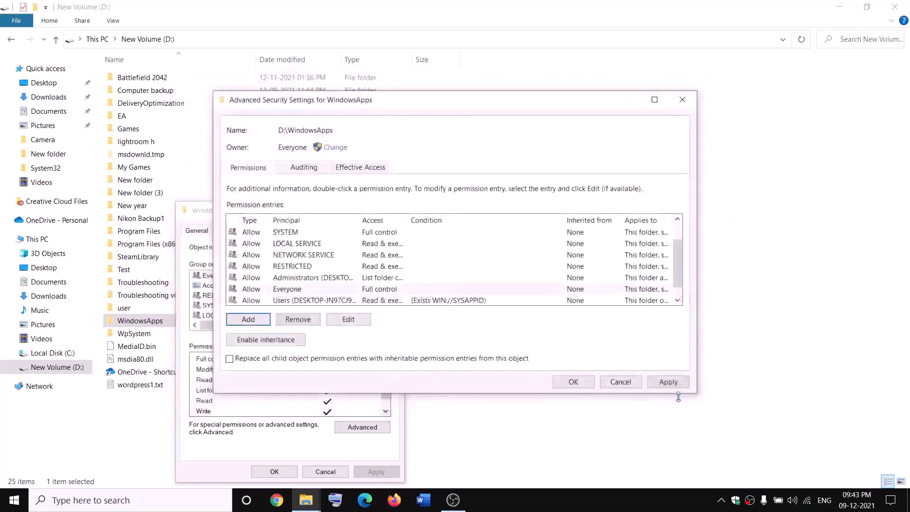
click(668, 383)
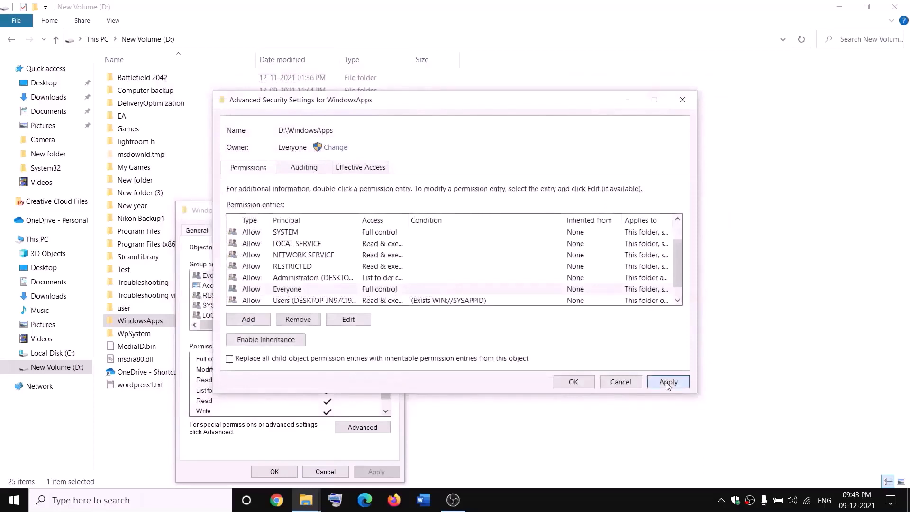
click(571, 385)
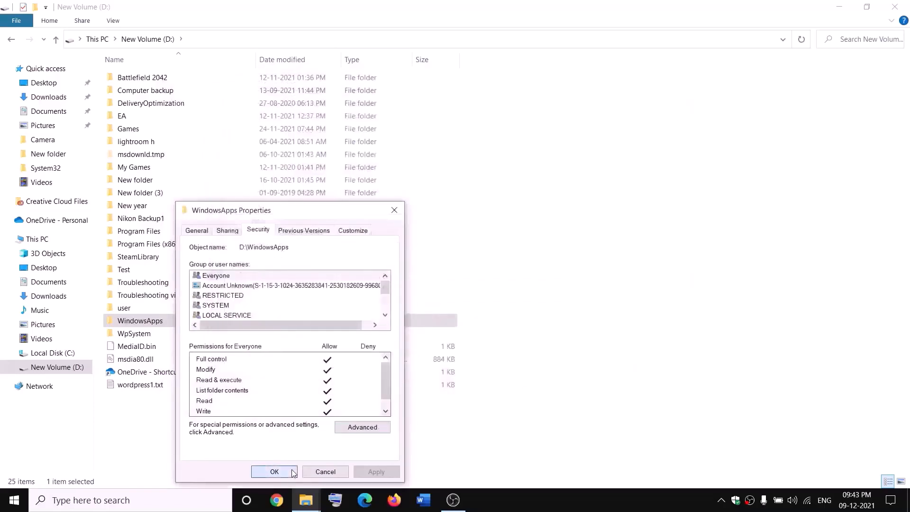
click(275, 472)
Rename the WindowsApps folder on the D: drive as WindowsApps.old.
right_click(172, 323)
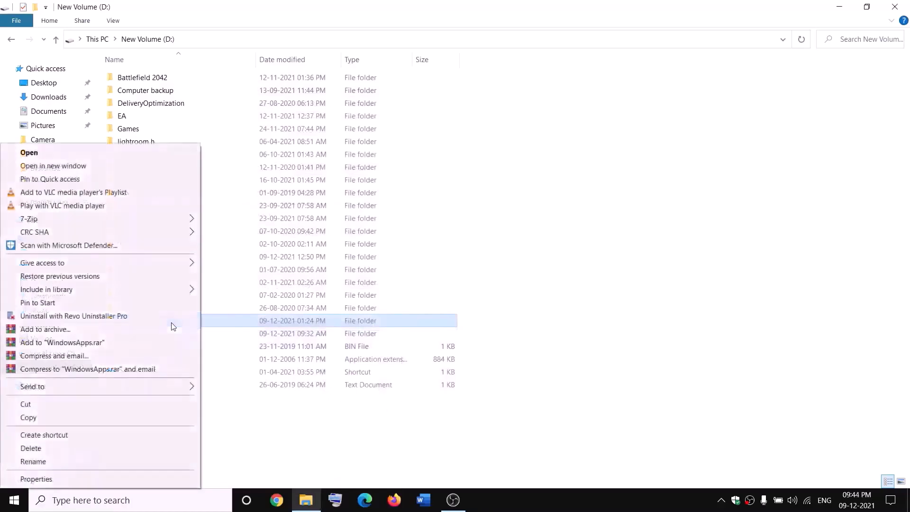
click(29, 464)
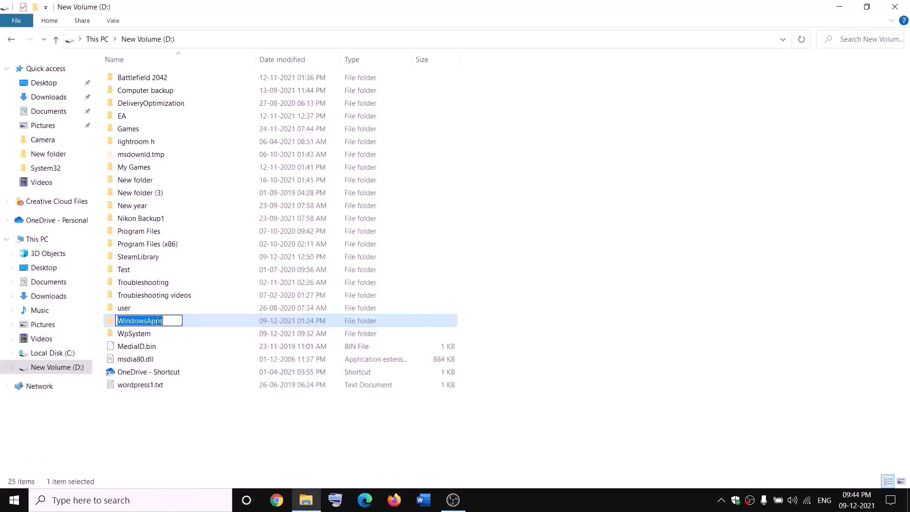
click(170, 318)
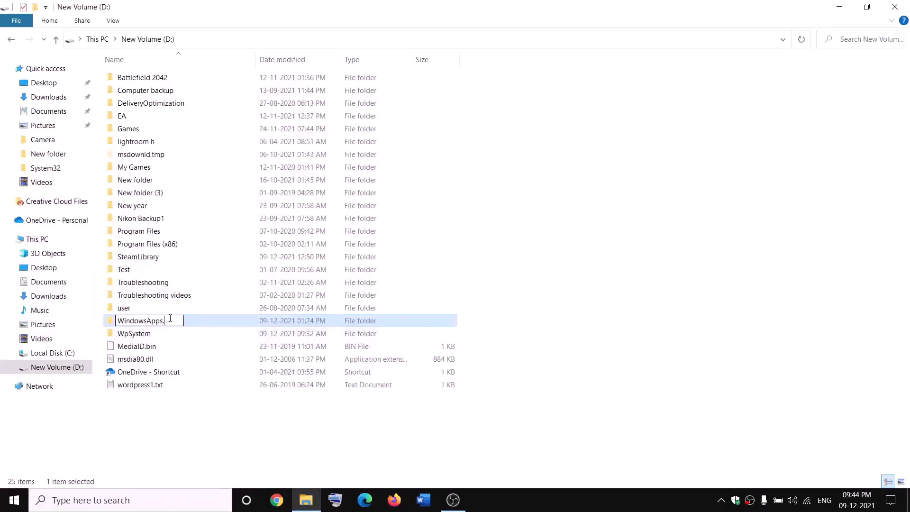
text(.old)
click(207, 413)
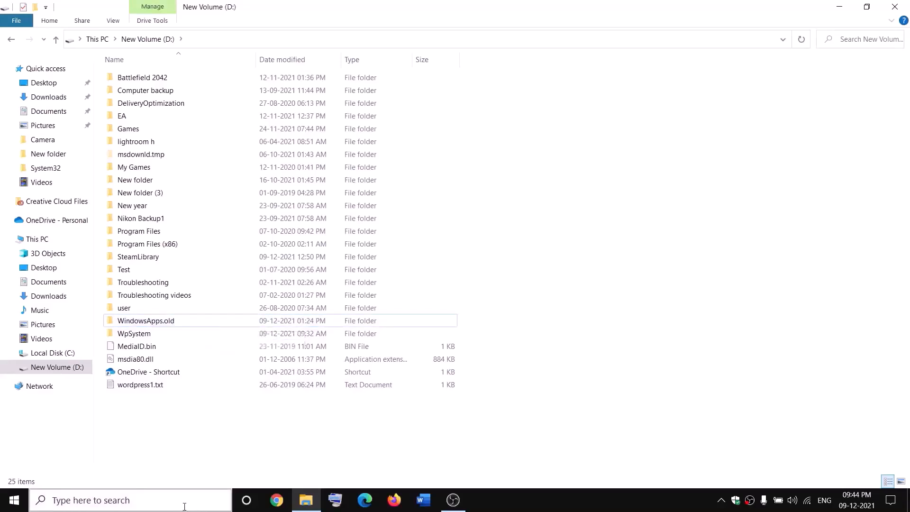
Open Task Manager and end the Gaming Services background process.
right_click(14, 502)
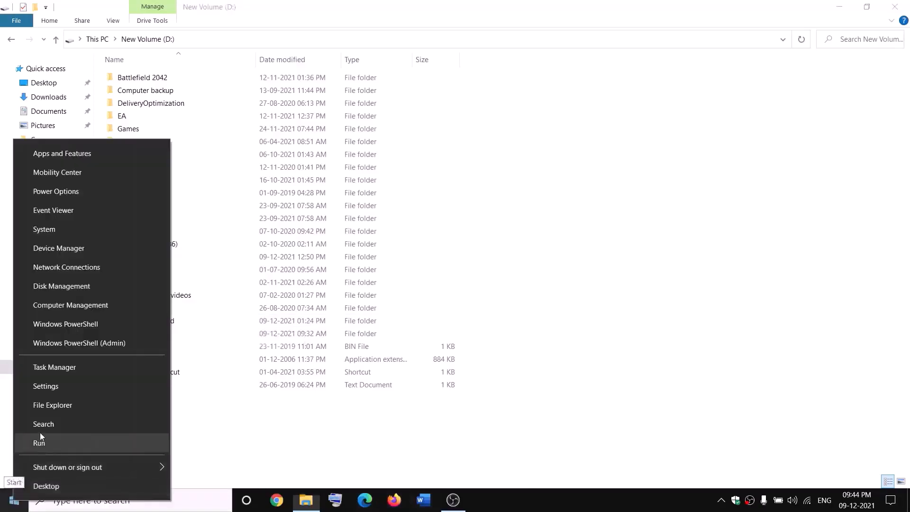
click(50, 372)
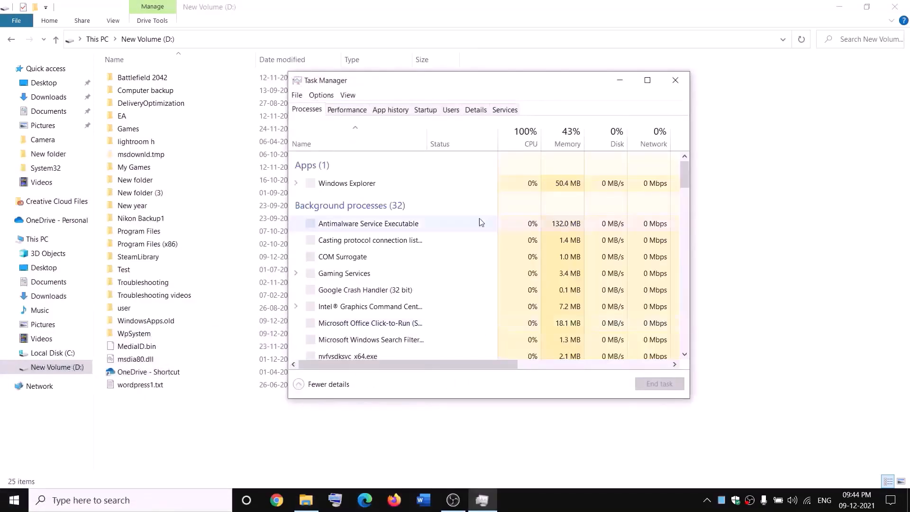
scroll(415, 267, down, 3)
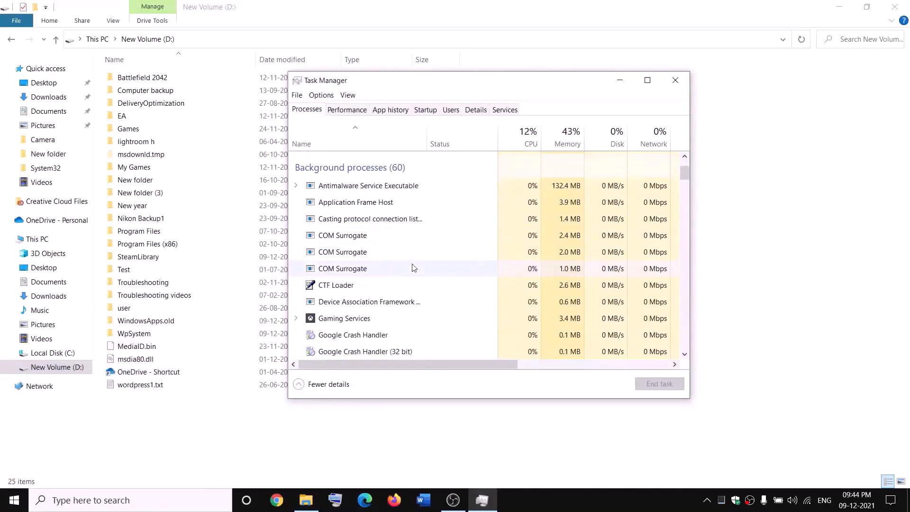
right_click(330, 322)
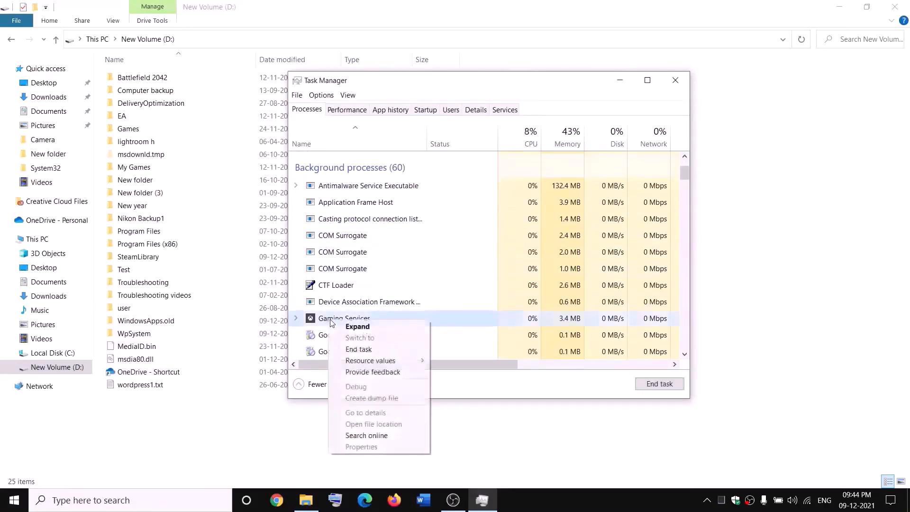
click(365, 353)
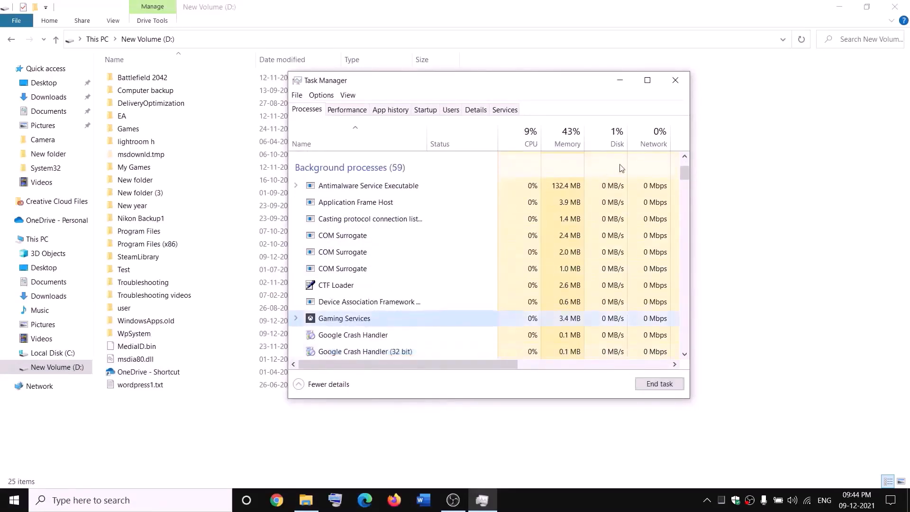
Close Task Manager, open the Windows Services console and locate the services beginning with G.
click(678, 80)
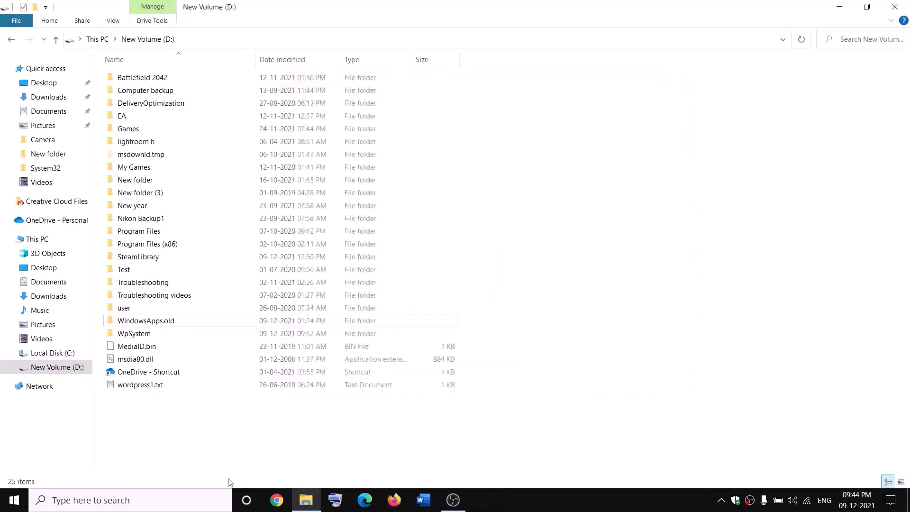
click(200, 501)
text(servi)
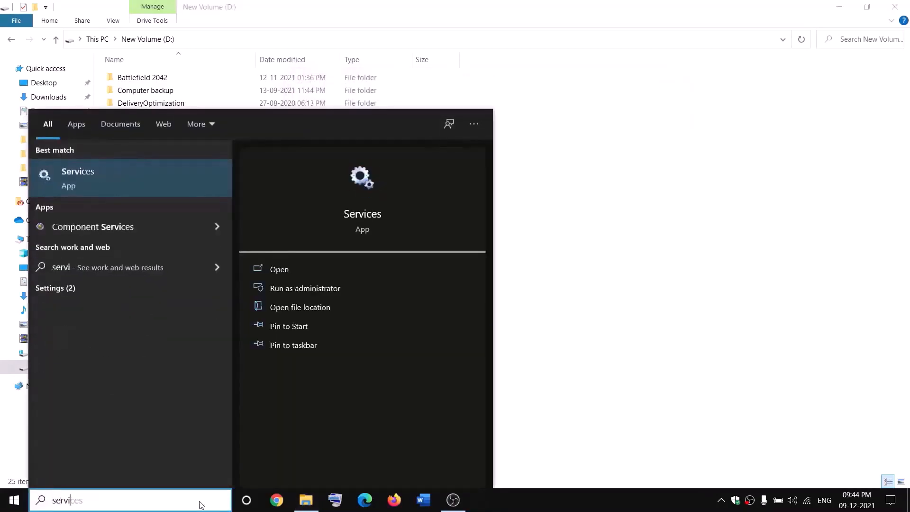
key(Return)
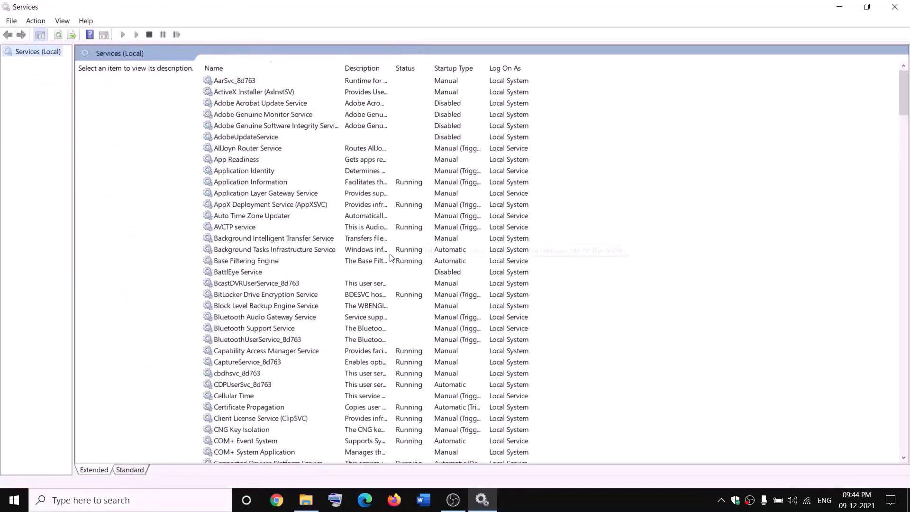
click(391, 254)
key(g)
click(403, 131)
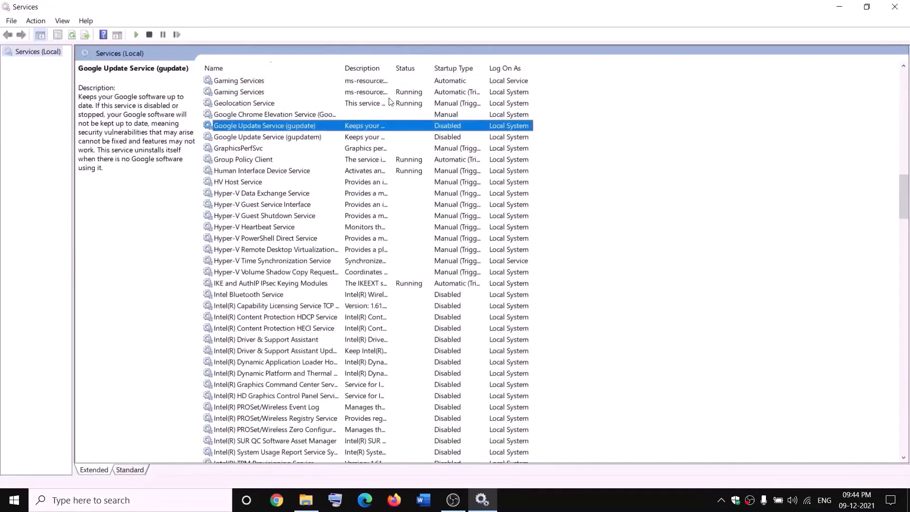
Start the first Gaming Services entry, the one with the Automatic startup type.
click(379, 81)
right_click(378, 81)
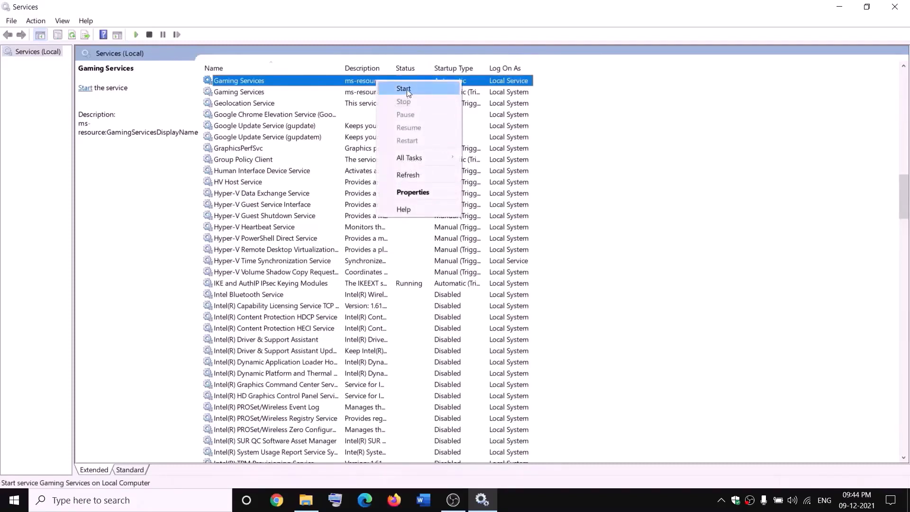
click(407, 89)
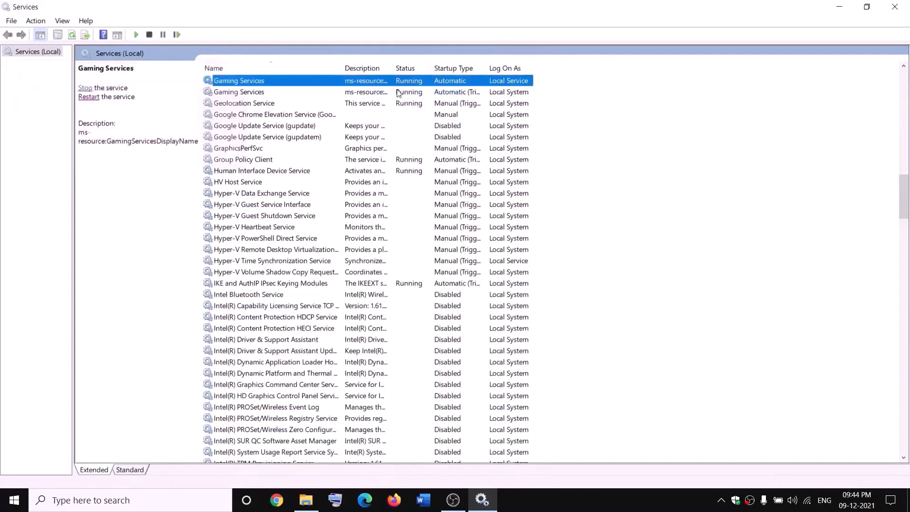
Stop both Gaming Services entries in the services list.
right_click(371, 83)
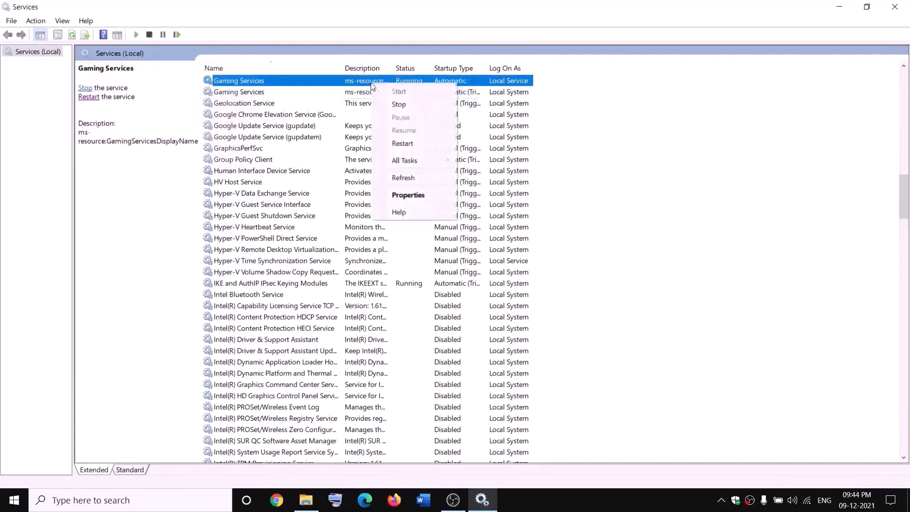
click(398, 103)
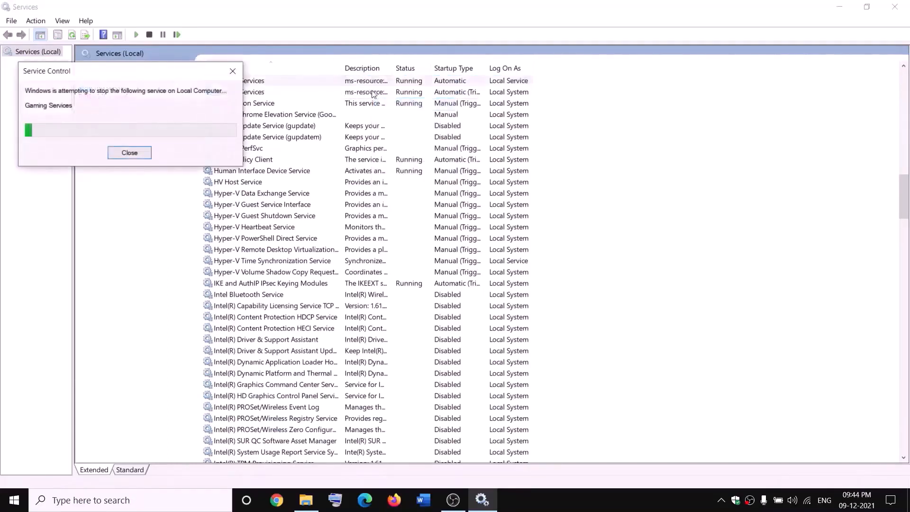
click(372, 92)
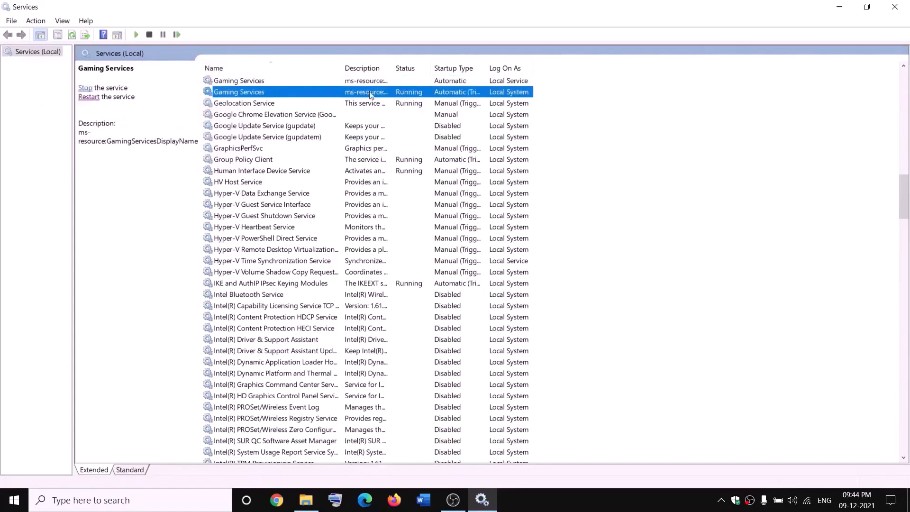
right_click(375, 93)
click(412, 113)
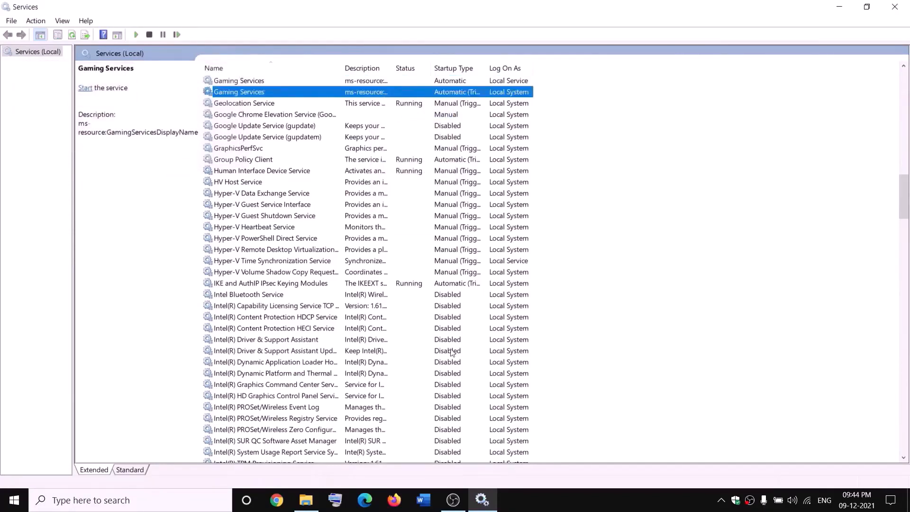
Check the renamed WindowsApps.old folder on the D: drive, return to the Services console and start both Gaming Services entries.
click(308, 502)
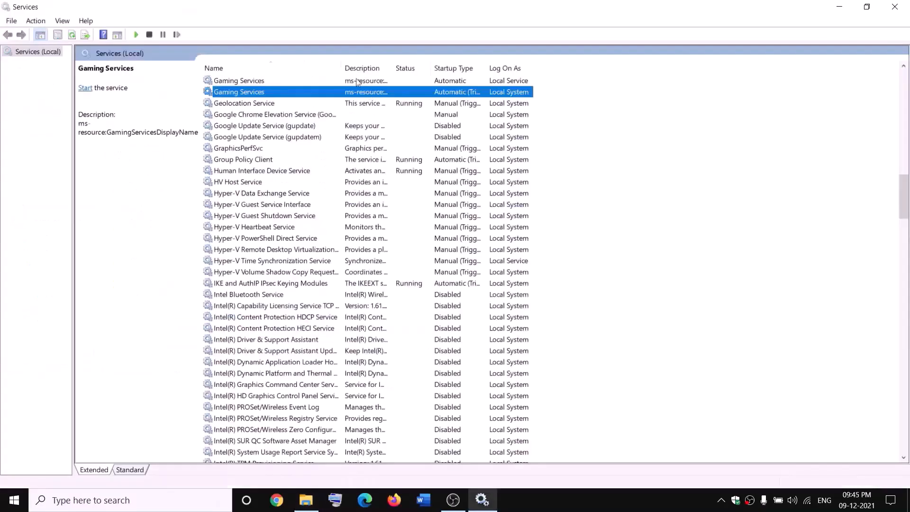
click(332, 90)
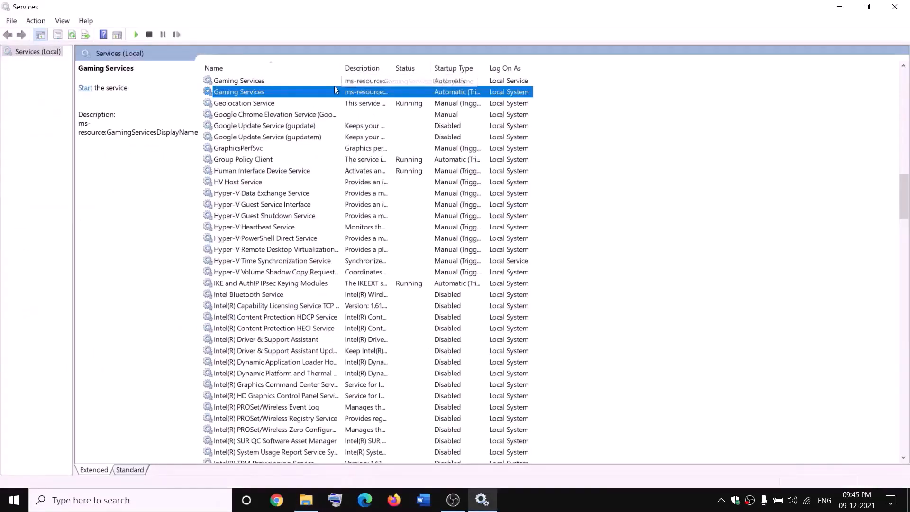
right_click(337, 81)
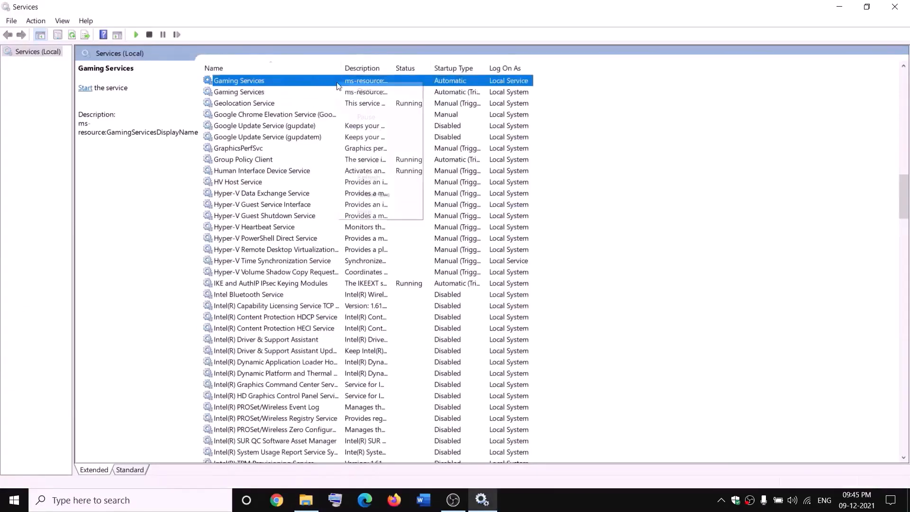
click(361, 92)
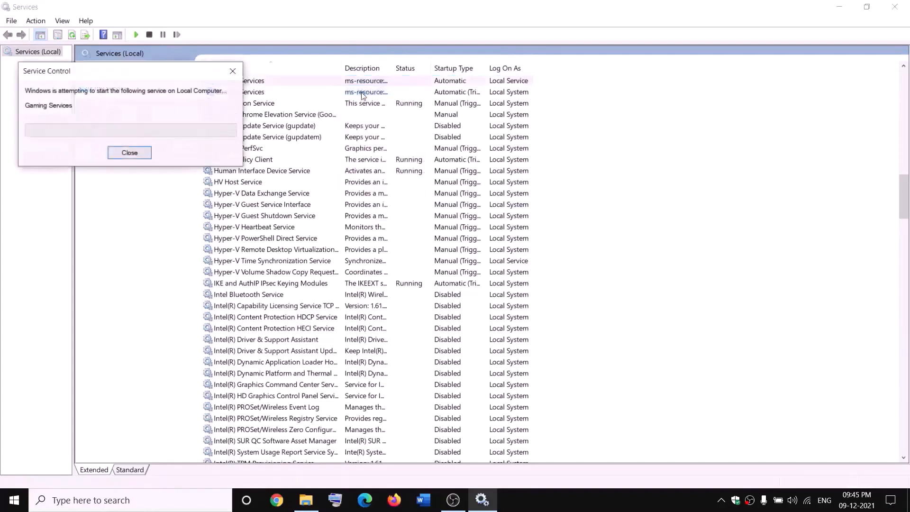
click(365, 92)
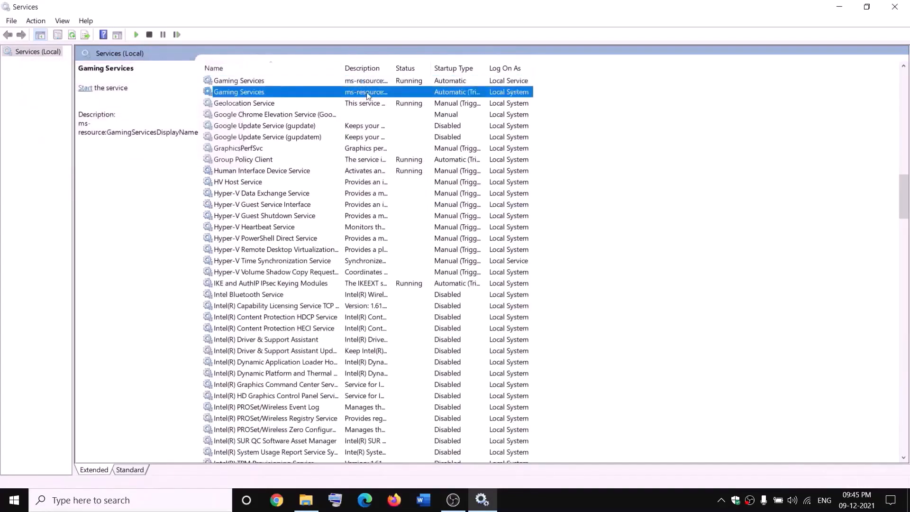
right_click(368, 93)
click(387, 102)
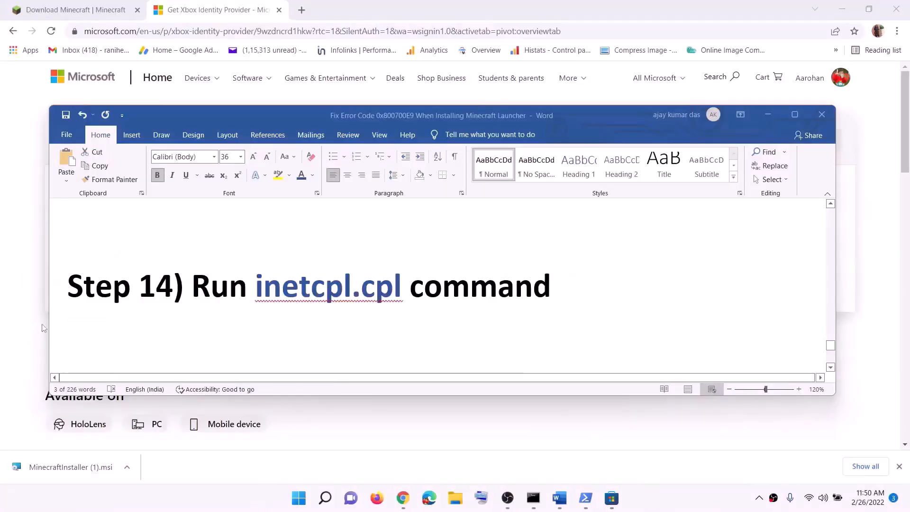
Copy the inetcpl.cpl command from the Word instructions and run it from Windows search to open Internet Properties.
double_click(262, 285)
key(ctrl+c)
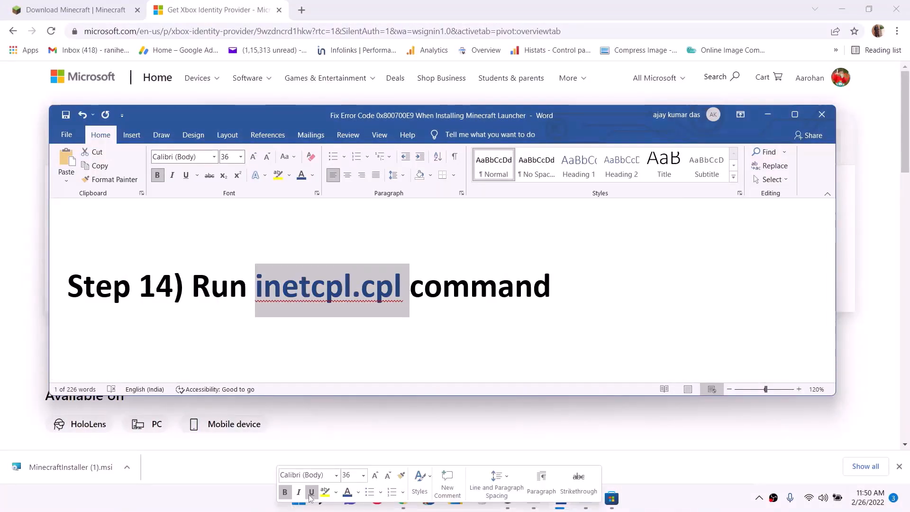
click(302, 508)
key(ctrl+v)
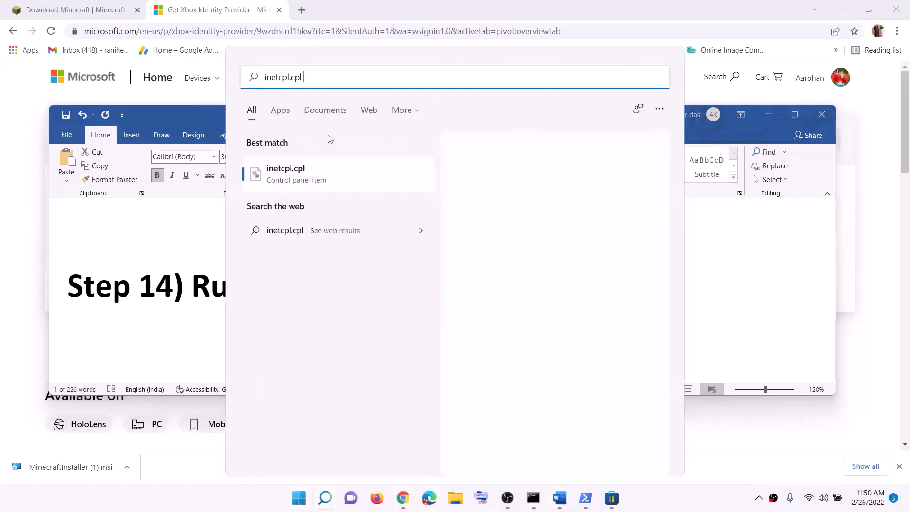
click(298, 184)
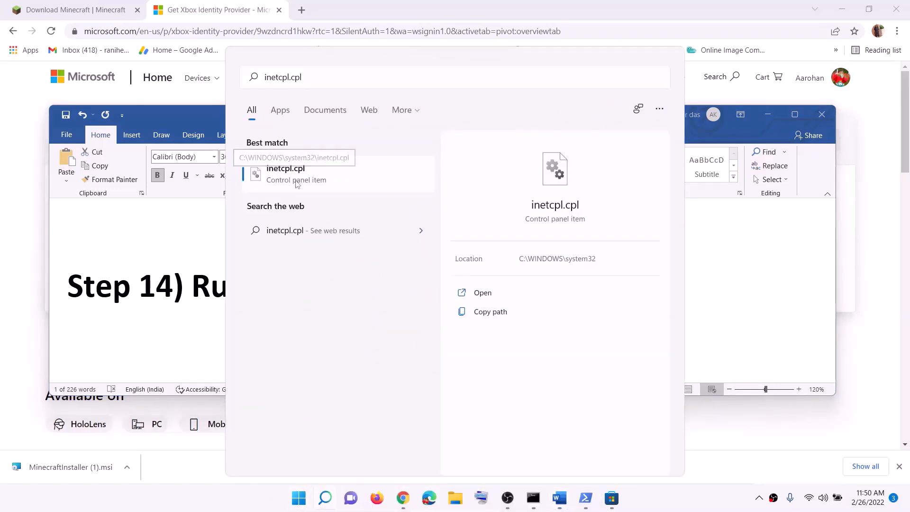
Review the SSL and TLS options in the advanced Internet Properties settings and accept the dialog.
drag(176, 28, 486, 87)
click(517, 103)
scroll(449, 217, down, 10)
scroll(434, 263, down, 6)
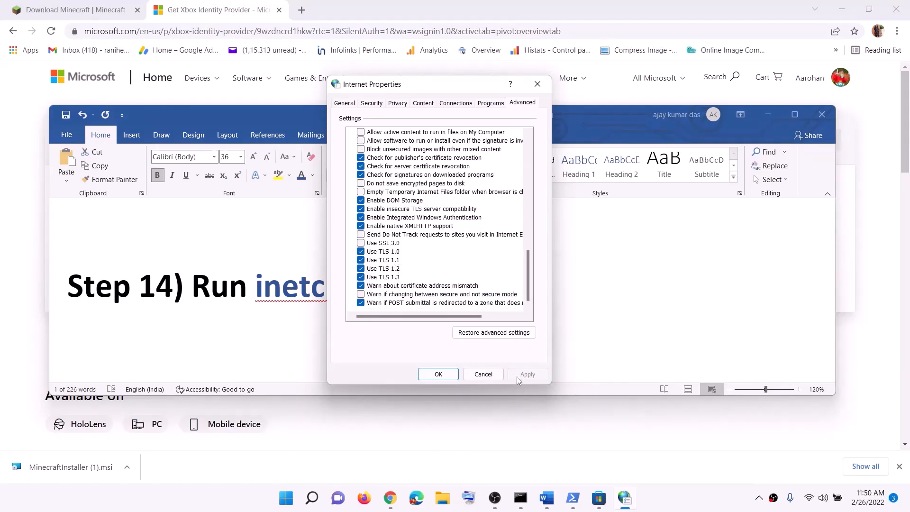
click(437, 375)
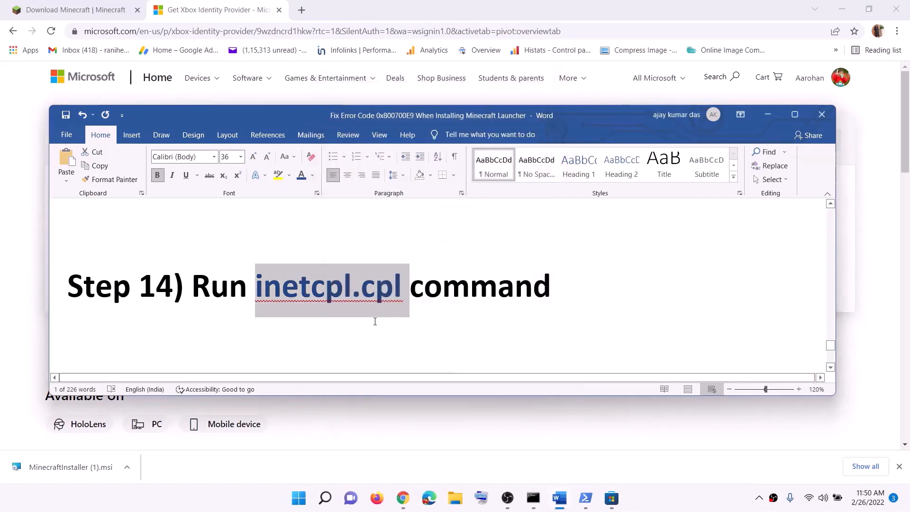
Review the Word instructions for updating Windows with the media creation tool, including the Windows 10 and Windows 11 download links.
scroll(375, 321, down, 5)
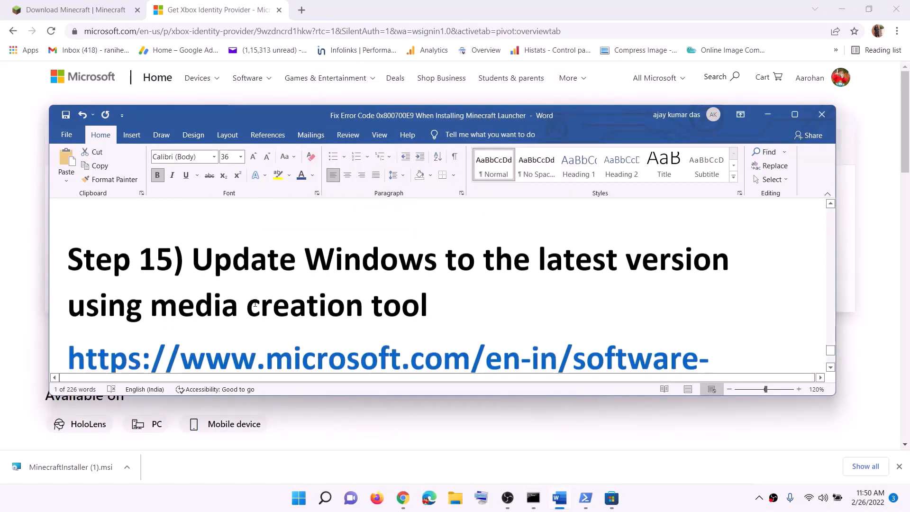
drag(192, 259, 468, 295)
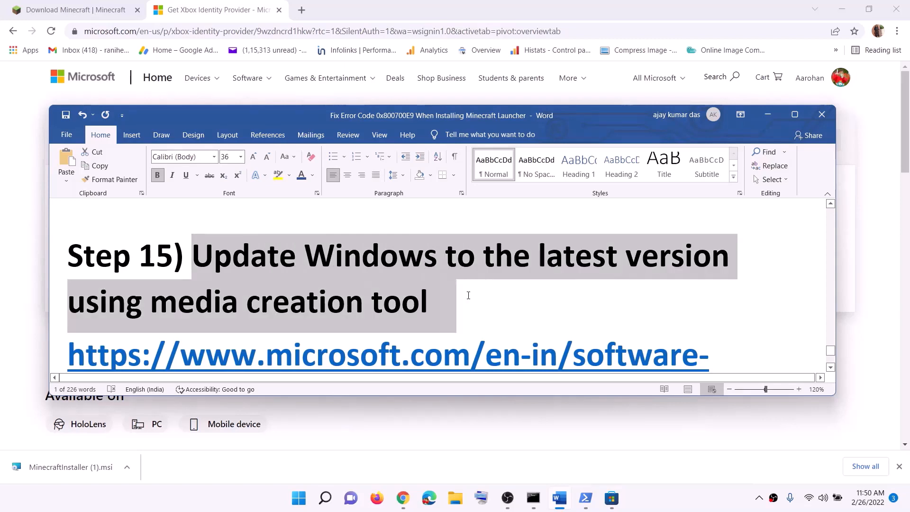
click(237, 308)
scroll(386, 279, down, 1)
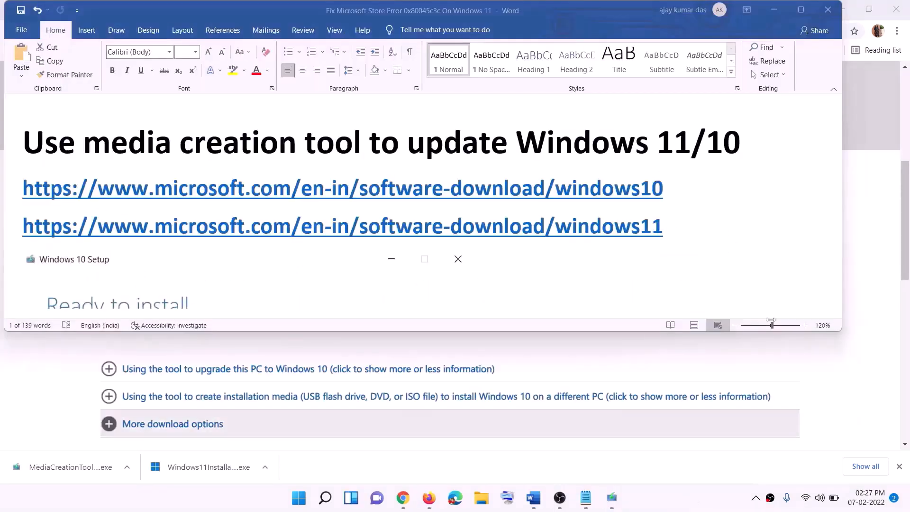
click(672, 190)
drag(676, 190, 246, 186)
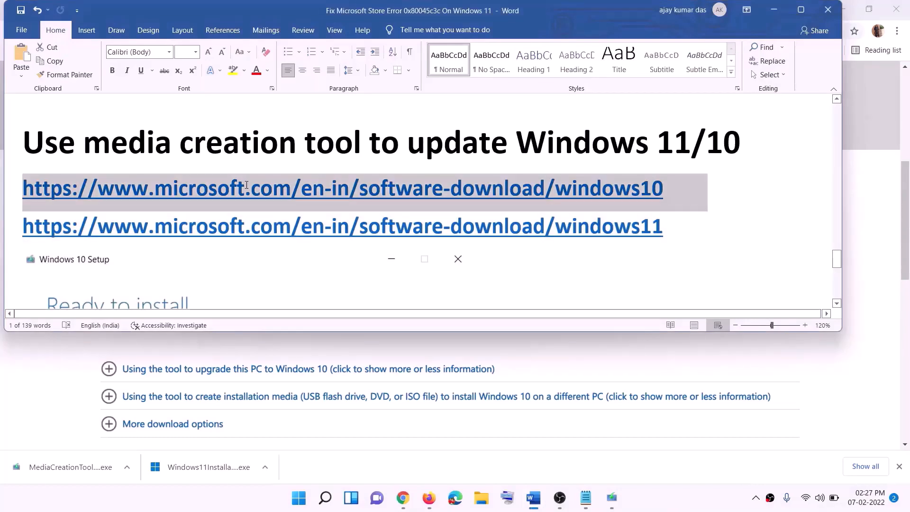
drag(677, 228, 247, 227)
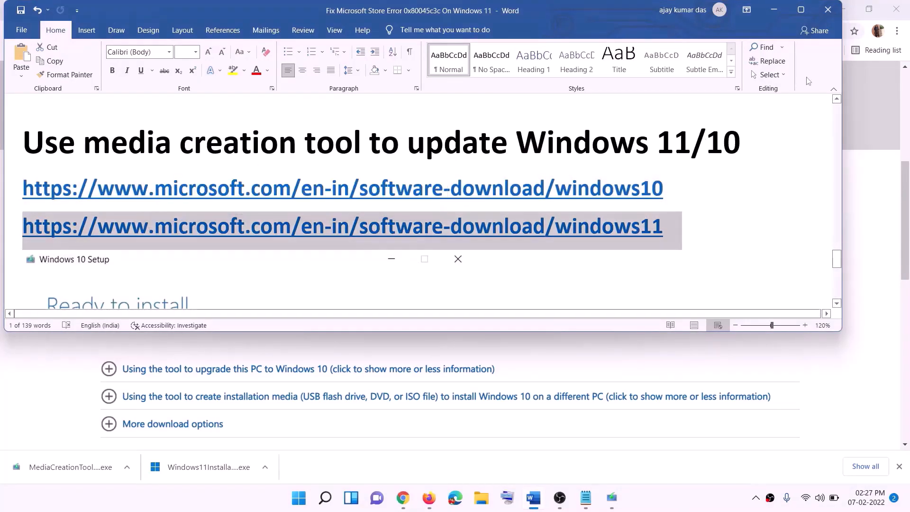
Switch to the browser's Download Windows 10 page and examine the section on creating installation media with the media creation tool.
click(774, 10)
scroll(391, 239, up, 5)
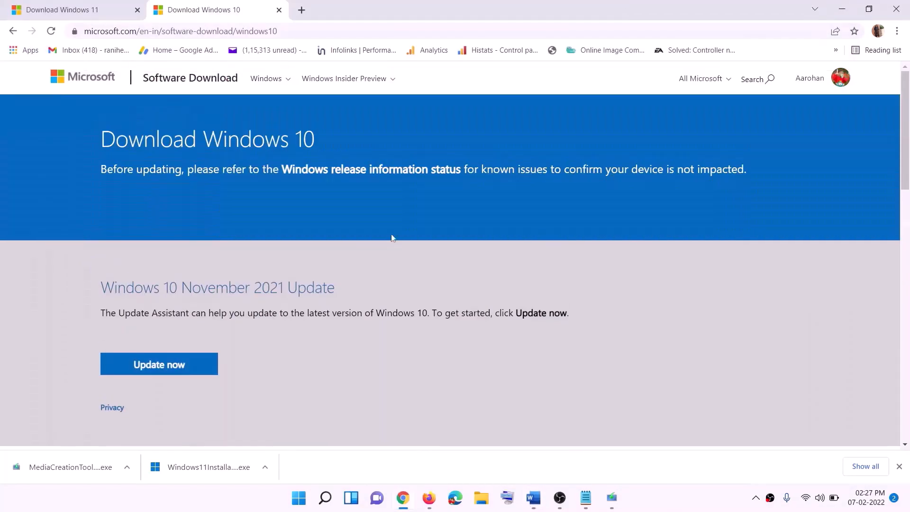
scroll(304, 264, down, 5)
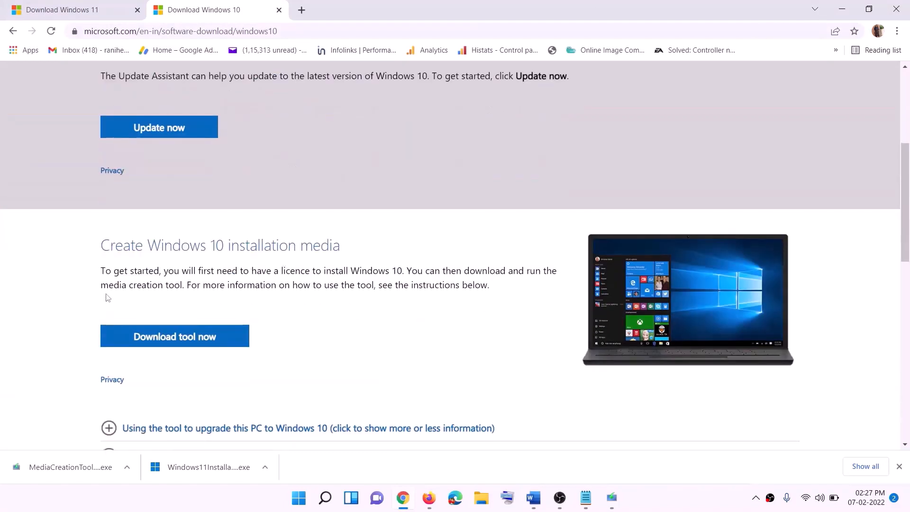
drag(108, 285, 203, 285)
scroll(302, 265, down, 2)
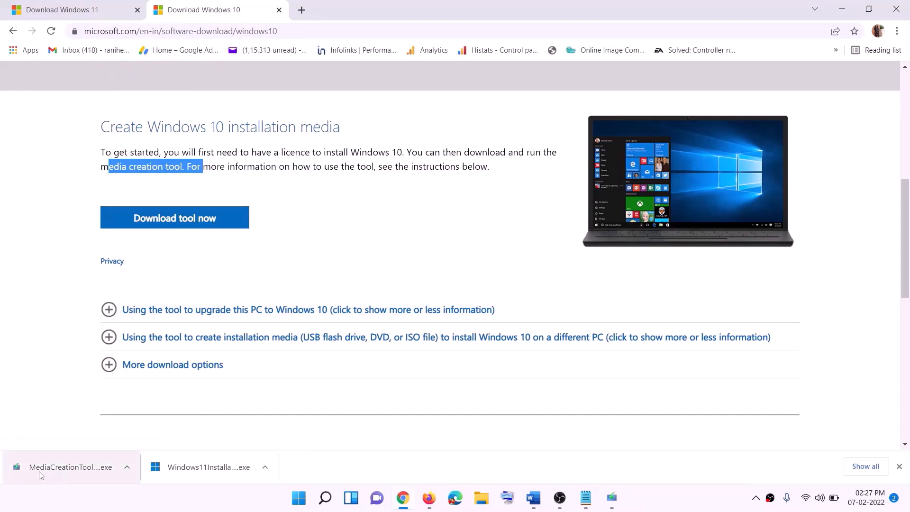
Accept the license terms in Windows 10 Setup and continue with Upgrade this PC now to begin the download.
click(617, 503)
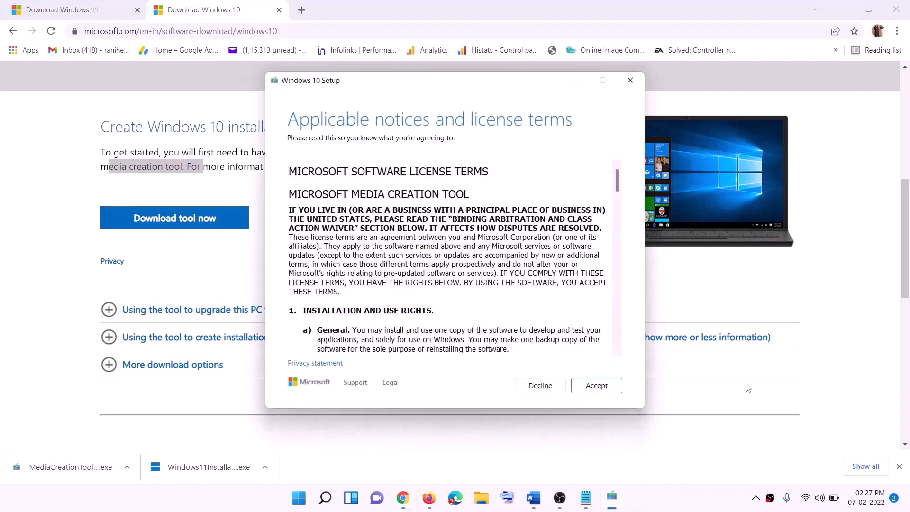
click(589, 392)
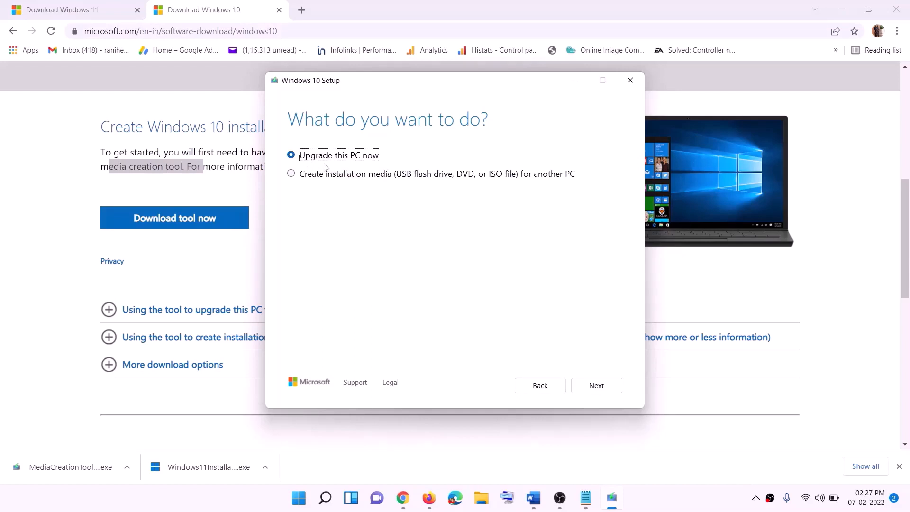
click(596, 386)
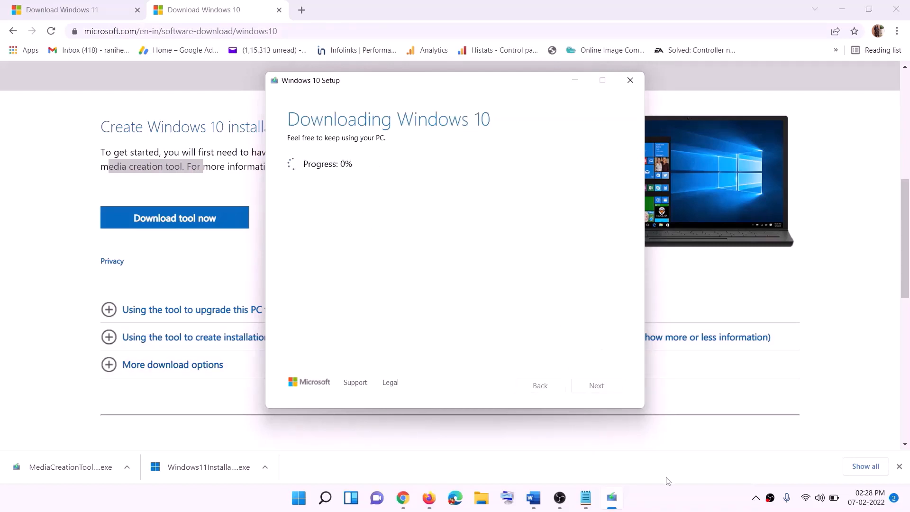
click(672, 509)
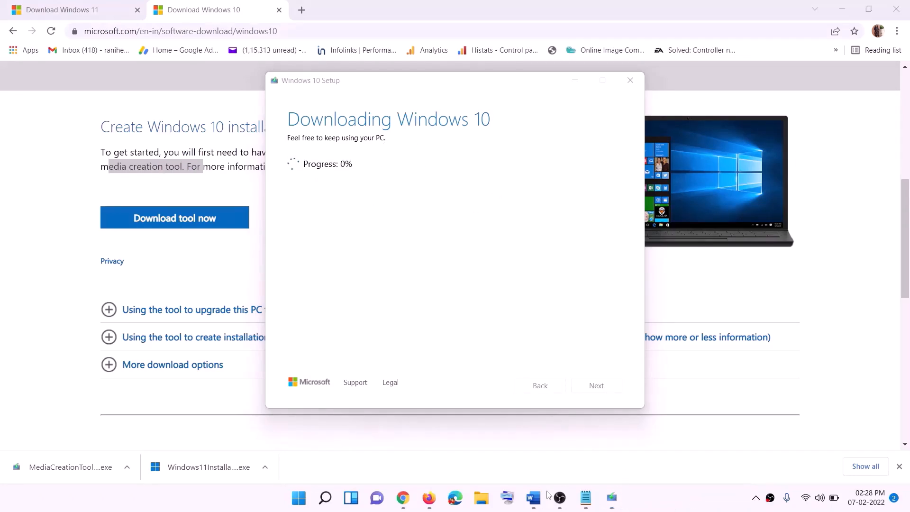
Switch to the Word instructions, maximize the window and examine the Ready to install screenshot for the options to keep.
click(533, 497)
scroll(95, 234, down, 1)
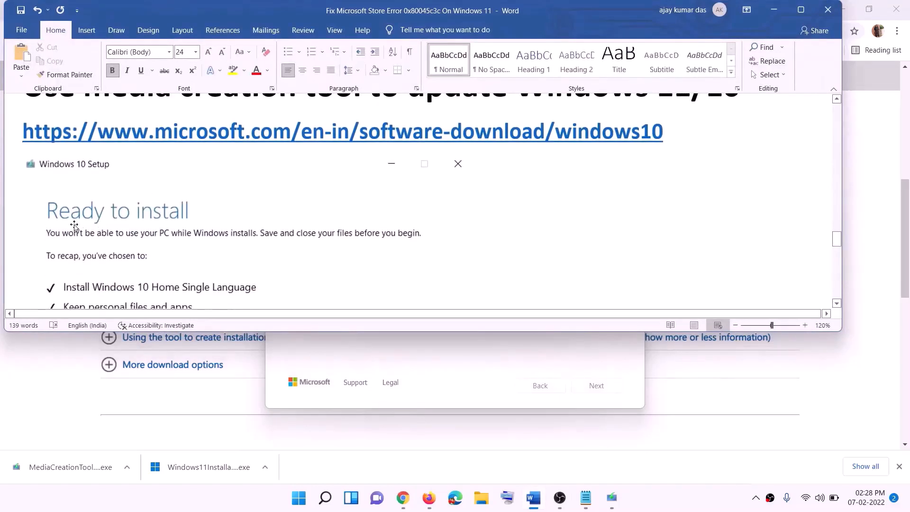
click(801, 9)
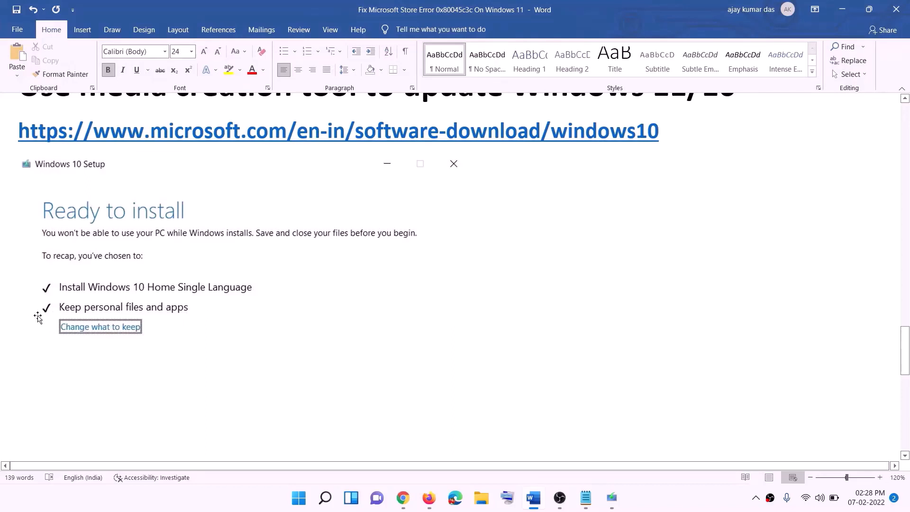
Switch to the browser's Download Windows 11 page and download the media creation tool under Create Windows 11 Installation Media.
scroll(468, 332, down, 3)
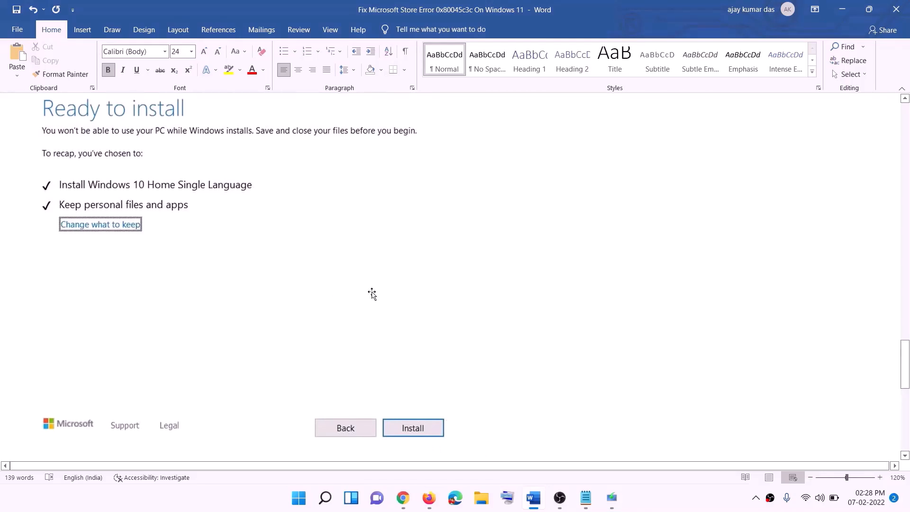
scroll(372, 294, up, 1)
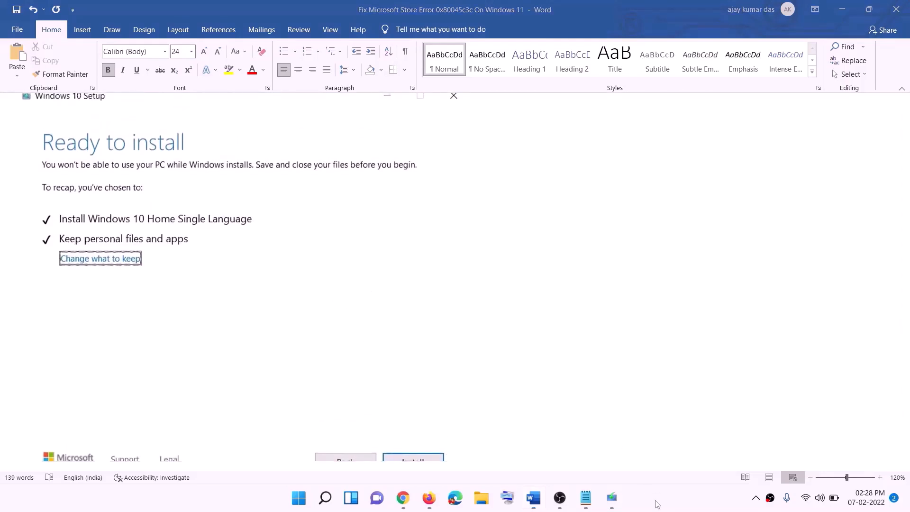
click(420, 504)
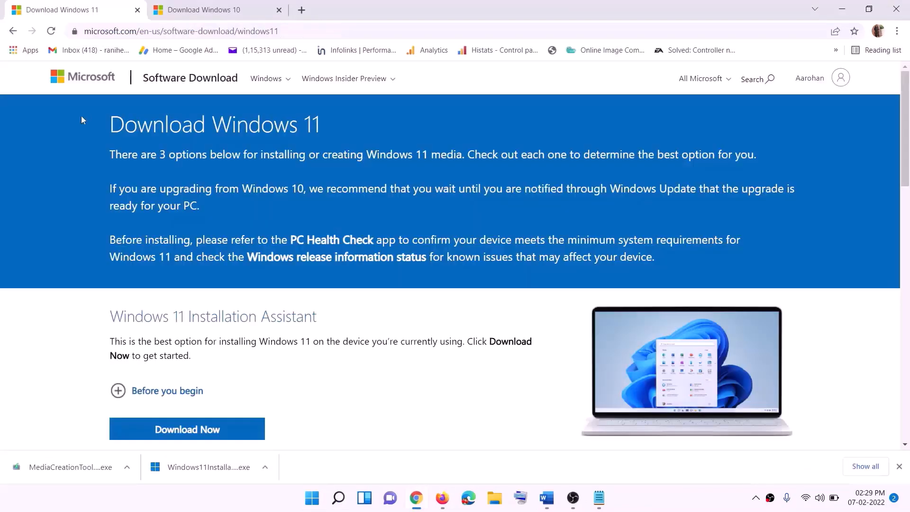
scroll(293, 315, down, 5)
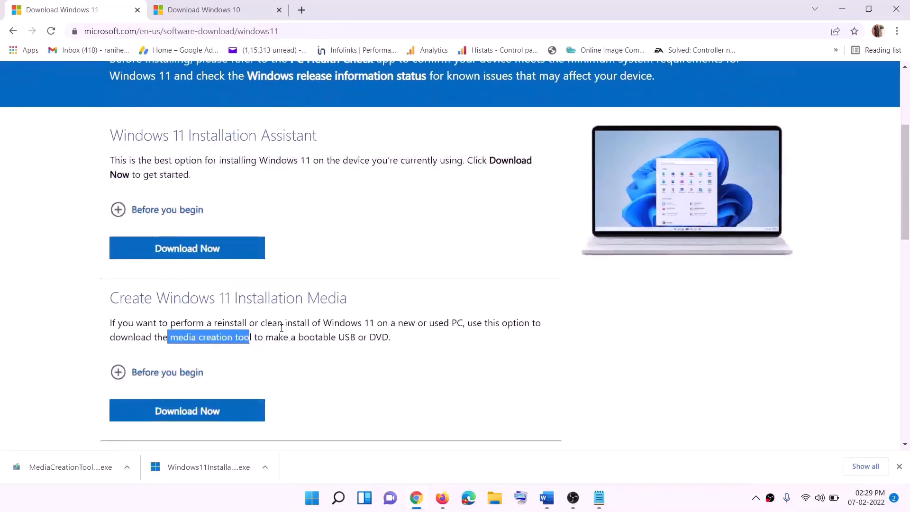
click(188, 290)
drag(170, 281, 263, 282)
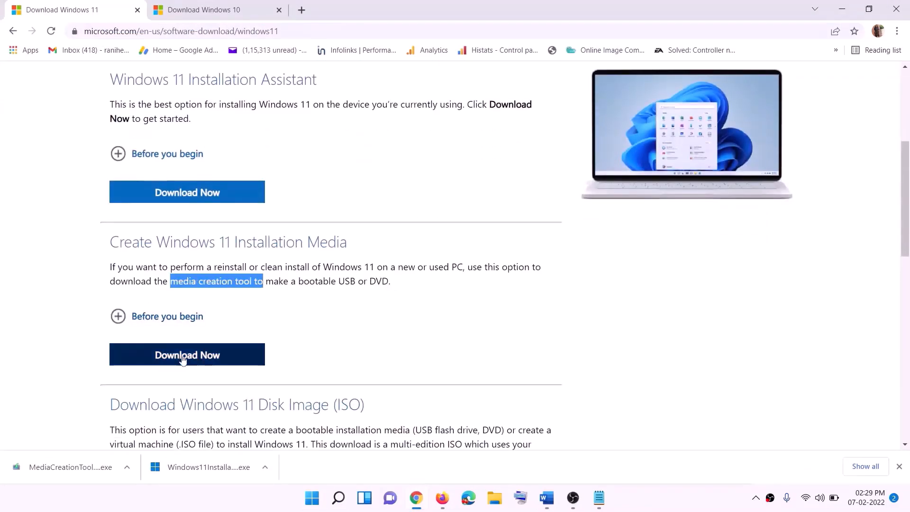
click(184, 359)
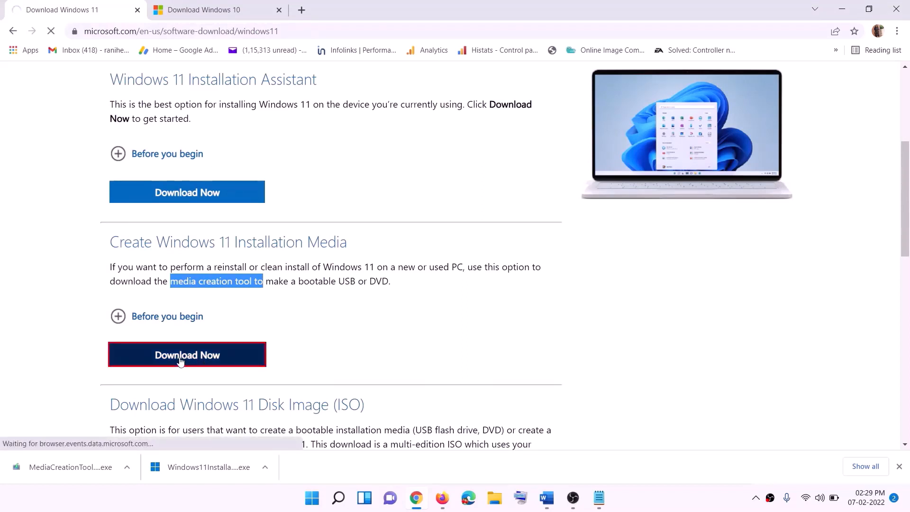
Run the downloaded media creation tool with permission to make changes, accepting the license terms and the recommended language and edition.
click(69, 469)
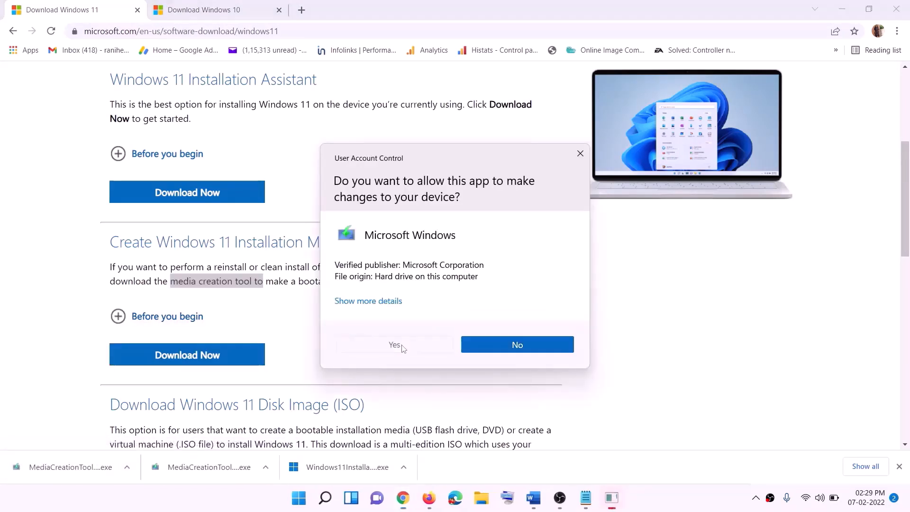
click(398, 346)
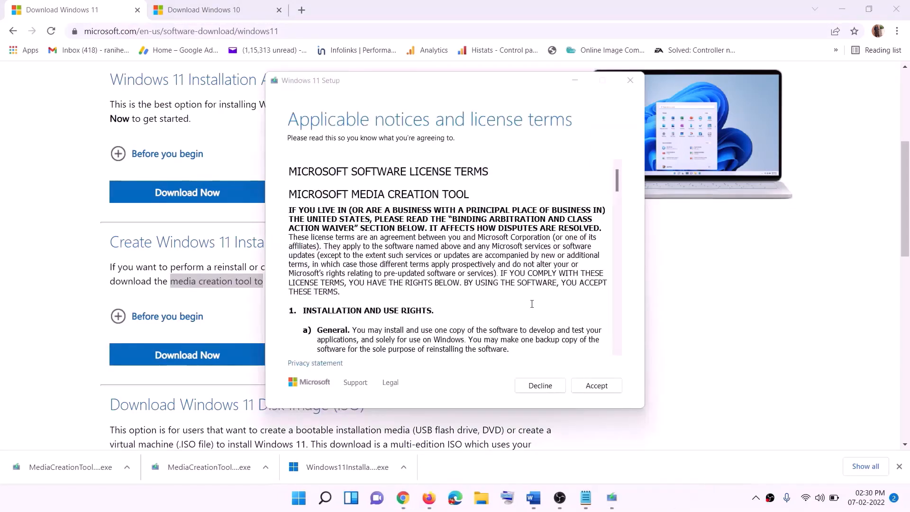
click(591, 386)
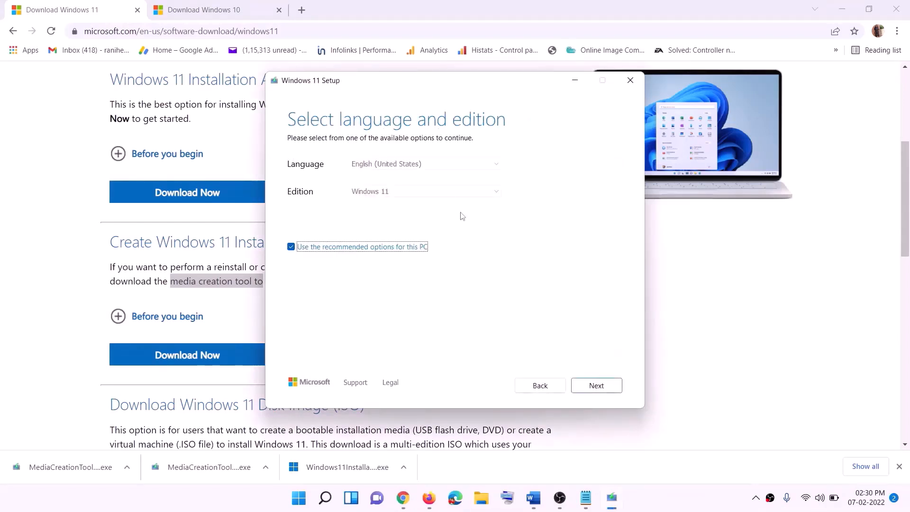
click(593, 386)
Choose ISO file as the installation media and save it to the Desktop as Windows.
click(303, 205)
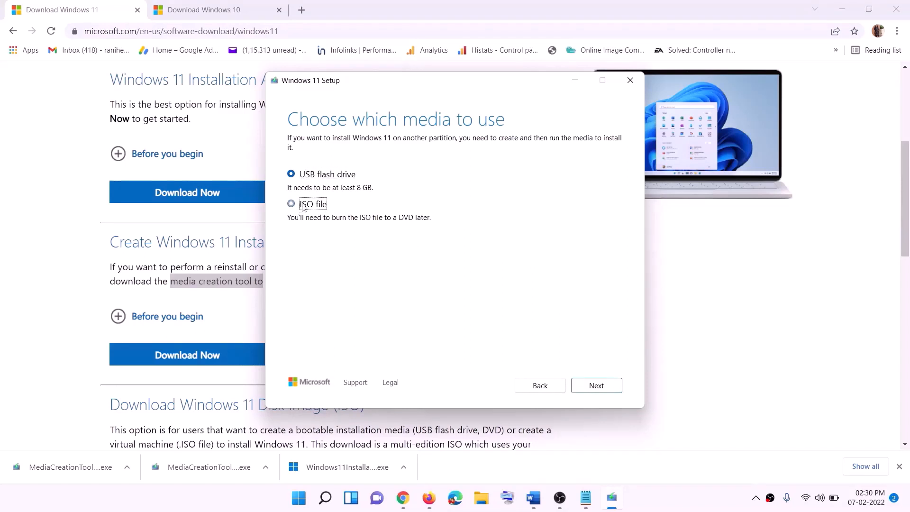
click(598, 386)
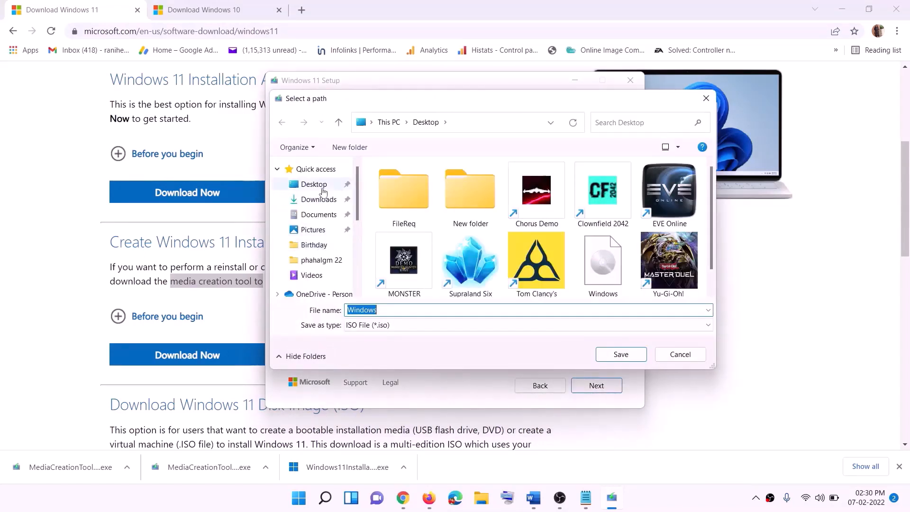
click(310, 185)
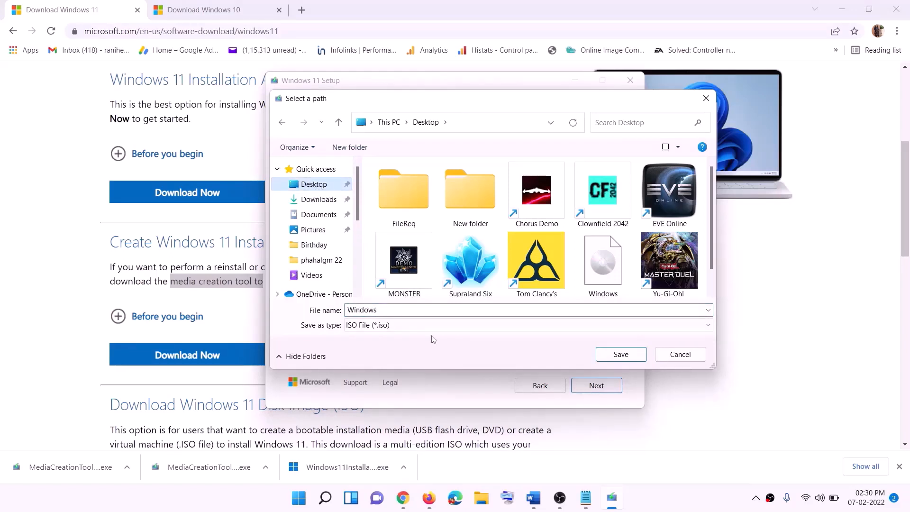
click(621, 356)
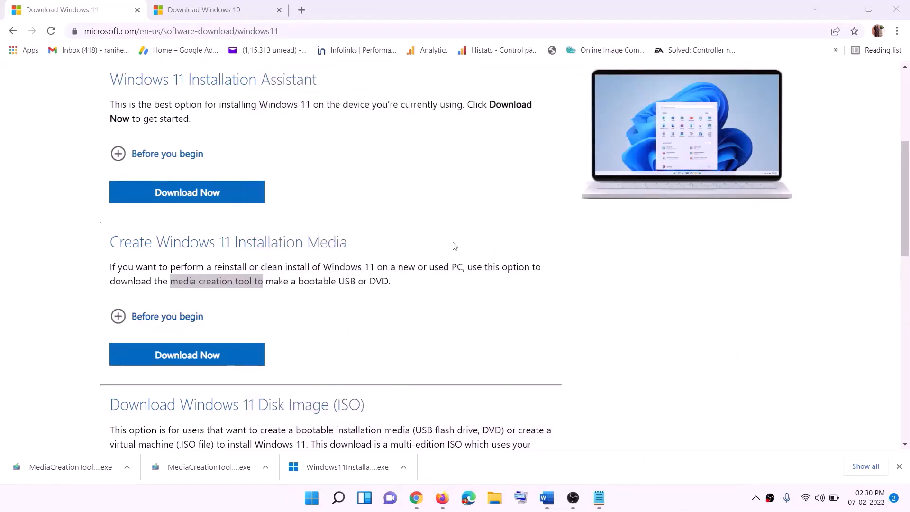
Show the desktop, move the Windows disc image to just above the Firefox shortcut and open it.
key(super+d)
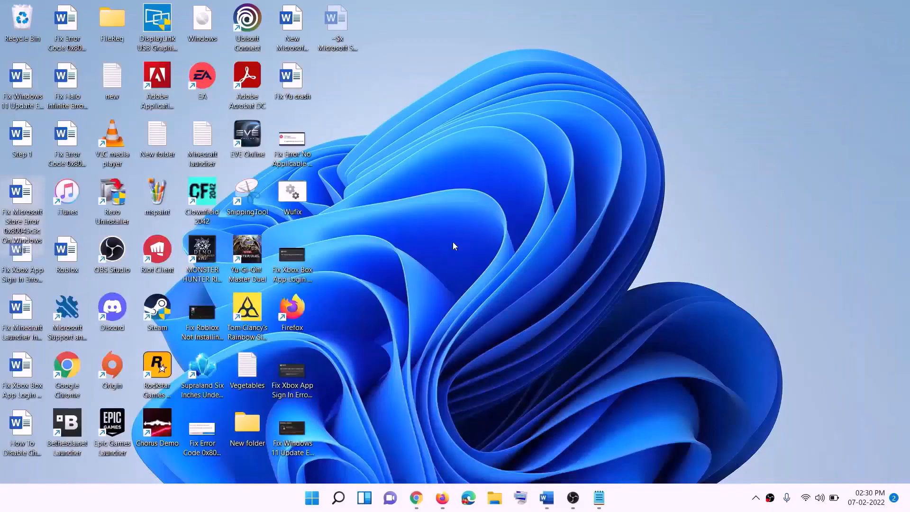
drag(216, 24, 294, 257)
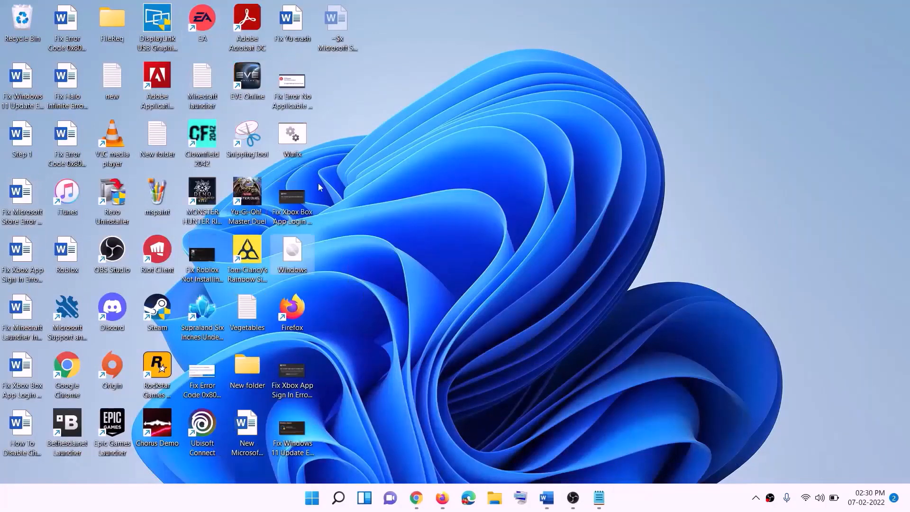
double_click(294, 260)
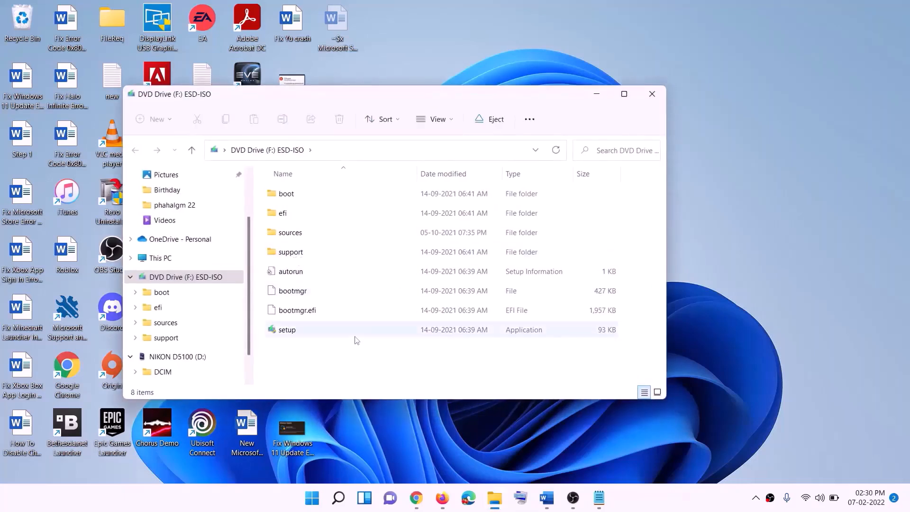
Run setup from the mounted ESD-ISO drive with permission to make changes and continue past the Install Windows 11 page.
click(292, 331)
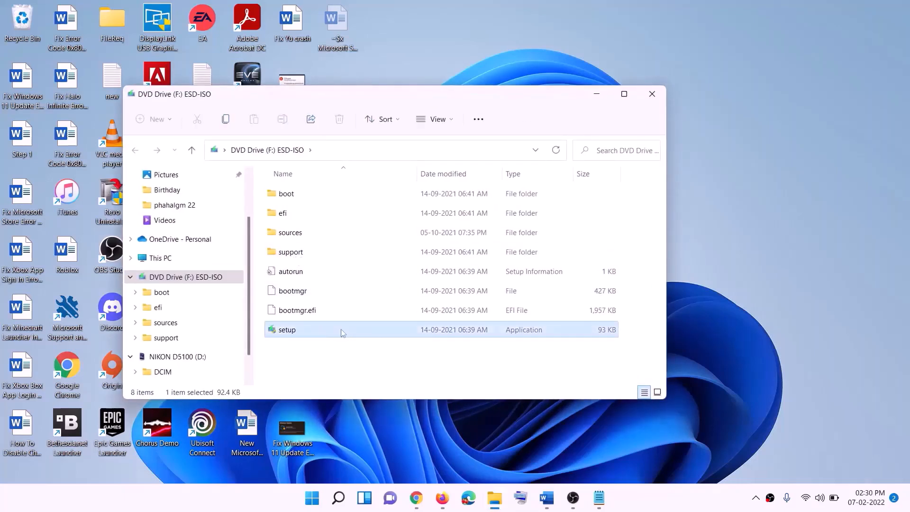
double_click(310, 329)
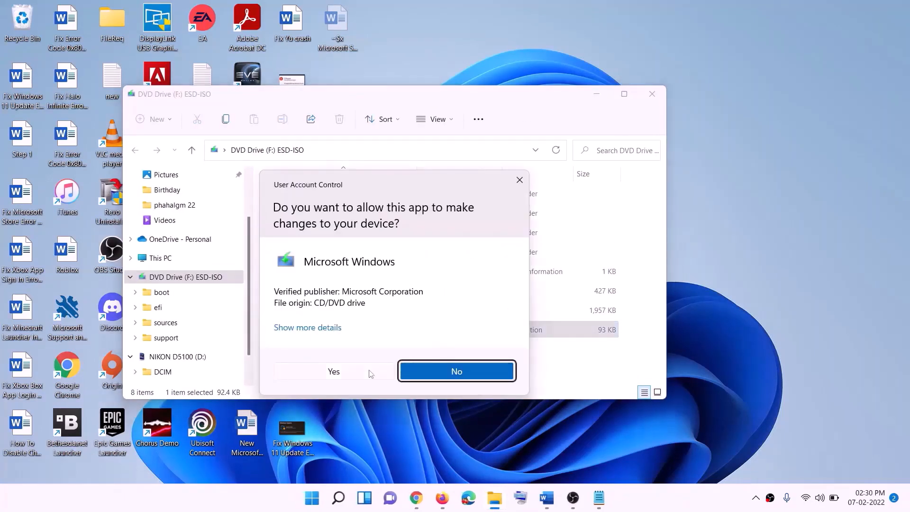
click(371, 374)
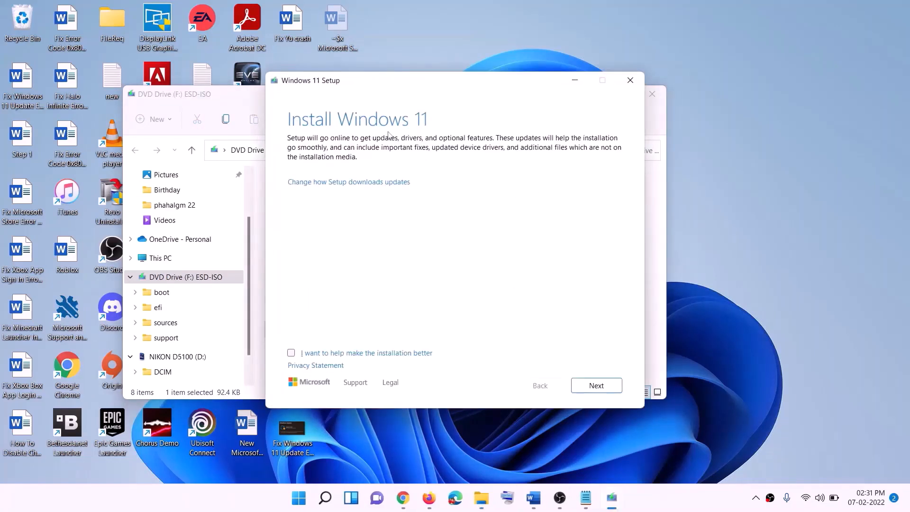
click(599, 386)
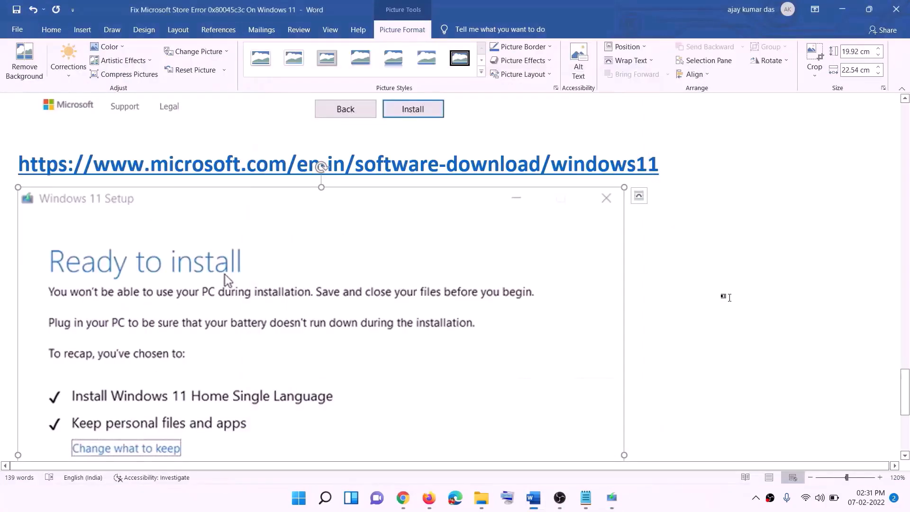
Examine the Windows 11 Ready to install screenshot in the Word instructions for the options to keep before installing.
scroll(213, 233, down, 2)
scroll(213, 237, down, 1)
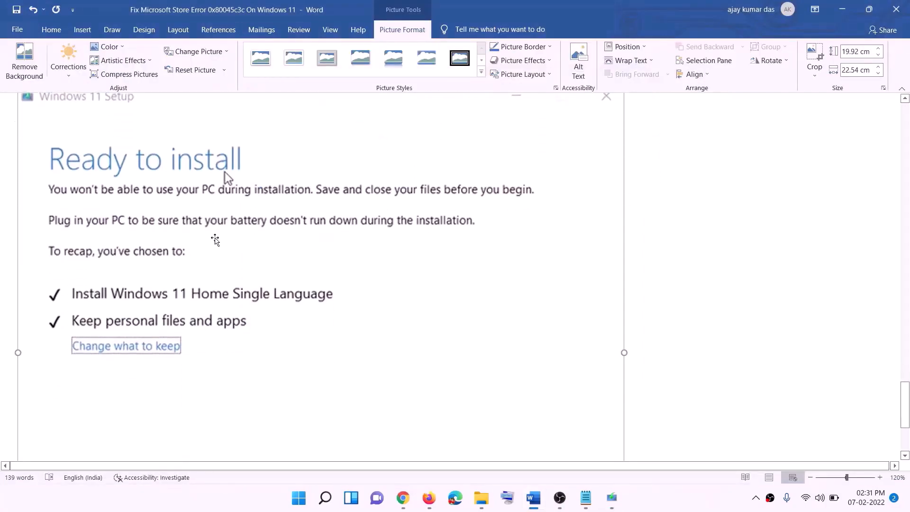
scroll(179, 301, down, 1)
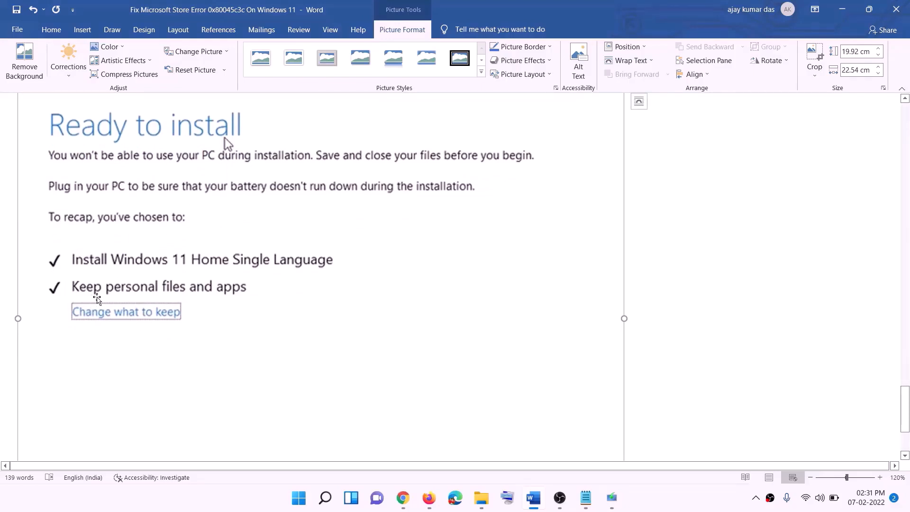
scroll(338, 297, down, 3)
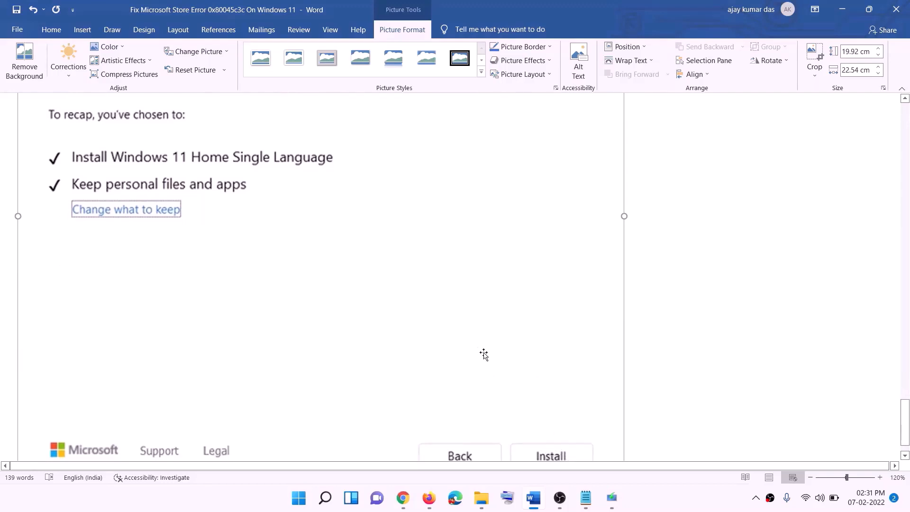
scroll(484, 354, up, 7)
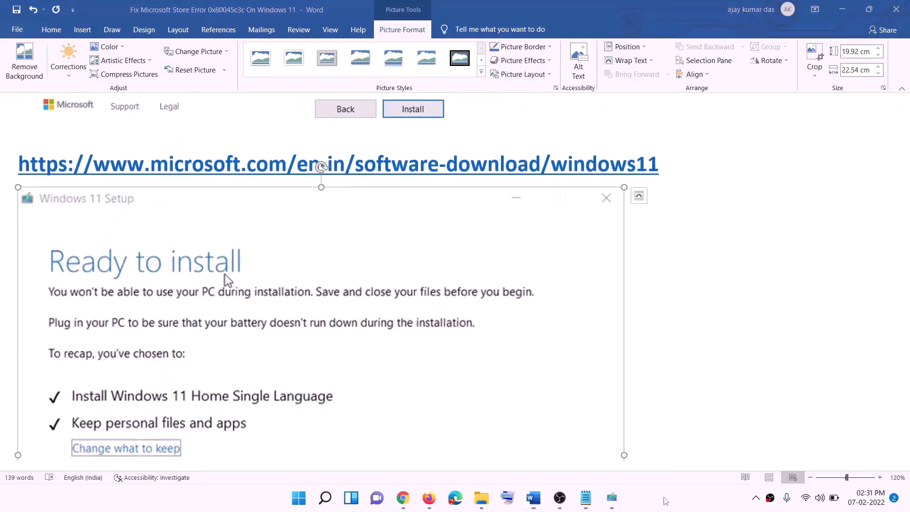